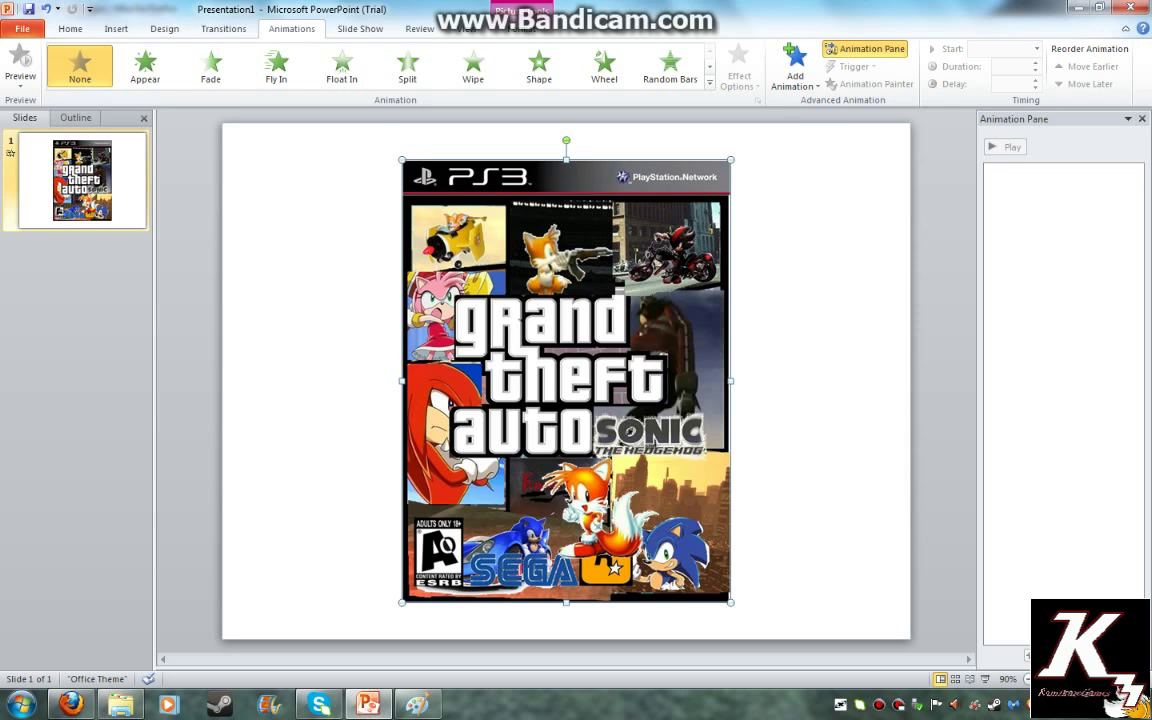
Step: Delete the Grand Theft Auto cover picture and move the Tails cutout to the lower-right part of the slide
{"action": "key", "text": "Delete"}
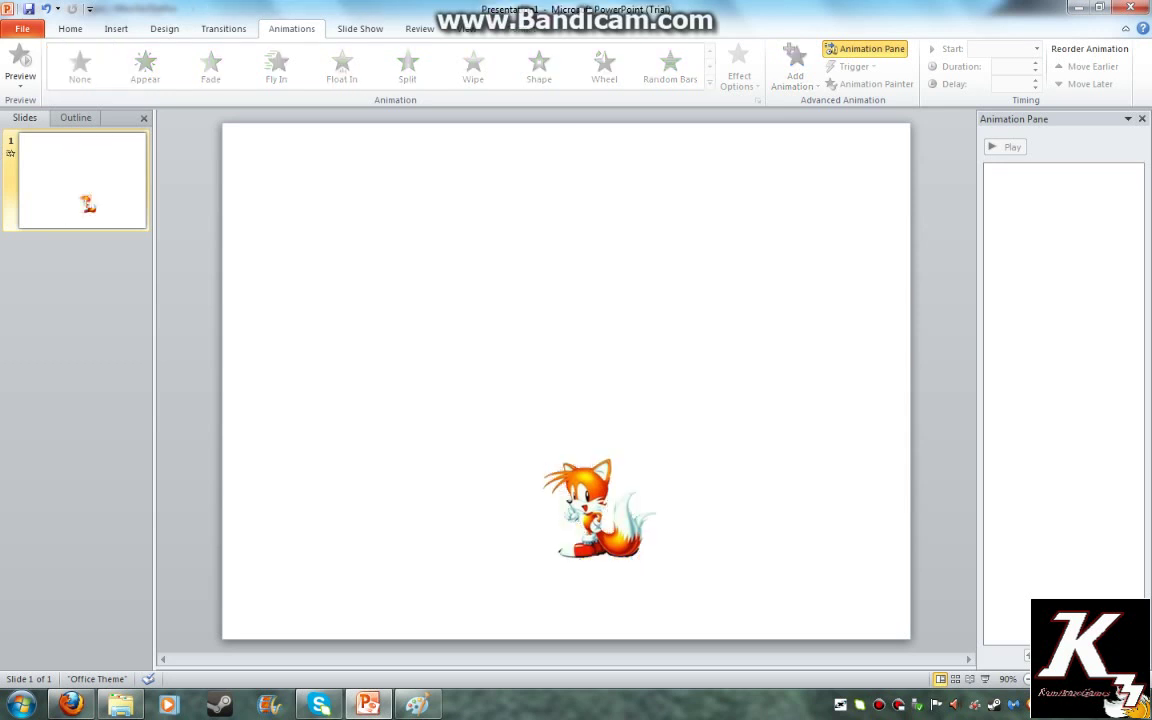
{"action": "left_click_drag", "start_coordinate": [600, 512], "coordinate": [855, 506]}
Step: In Windows Explorer, open the Internet Browser folder inside PICTURE on the CRUZER X (E:) drive
{"action": "left_click", "coordinate": [120, 705]}
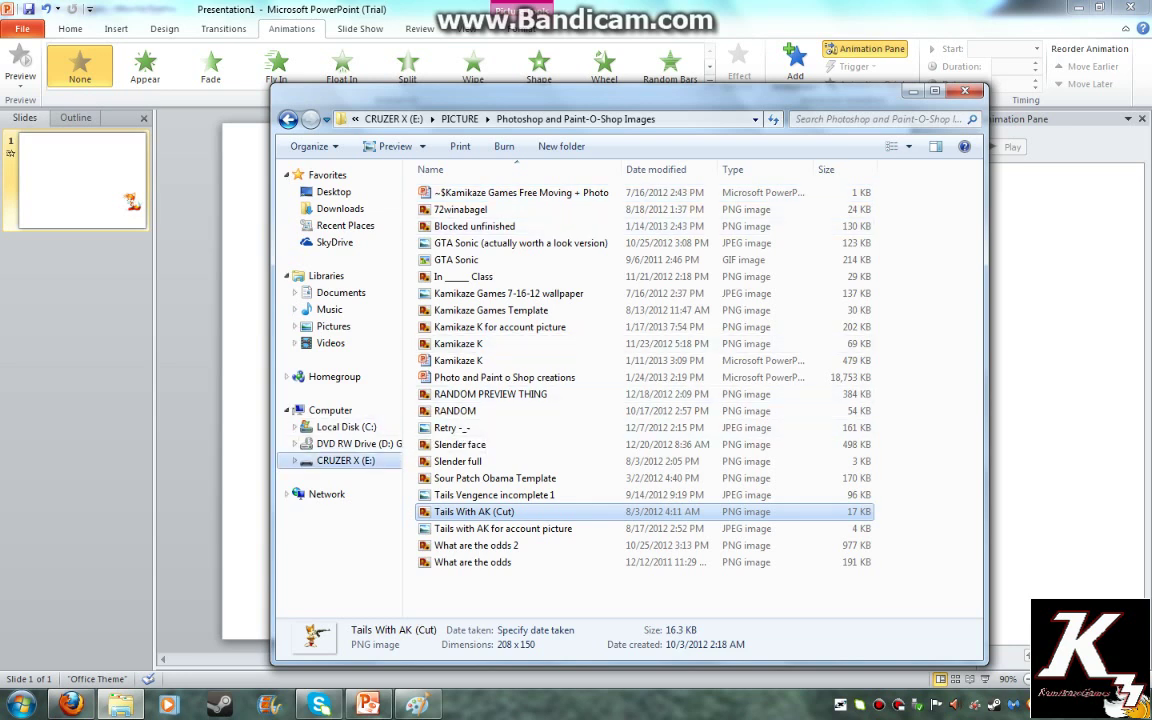
{"action": "left_click", "coordinate": [345, 461]}
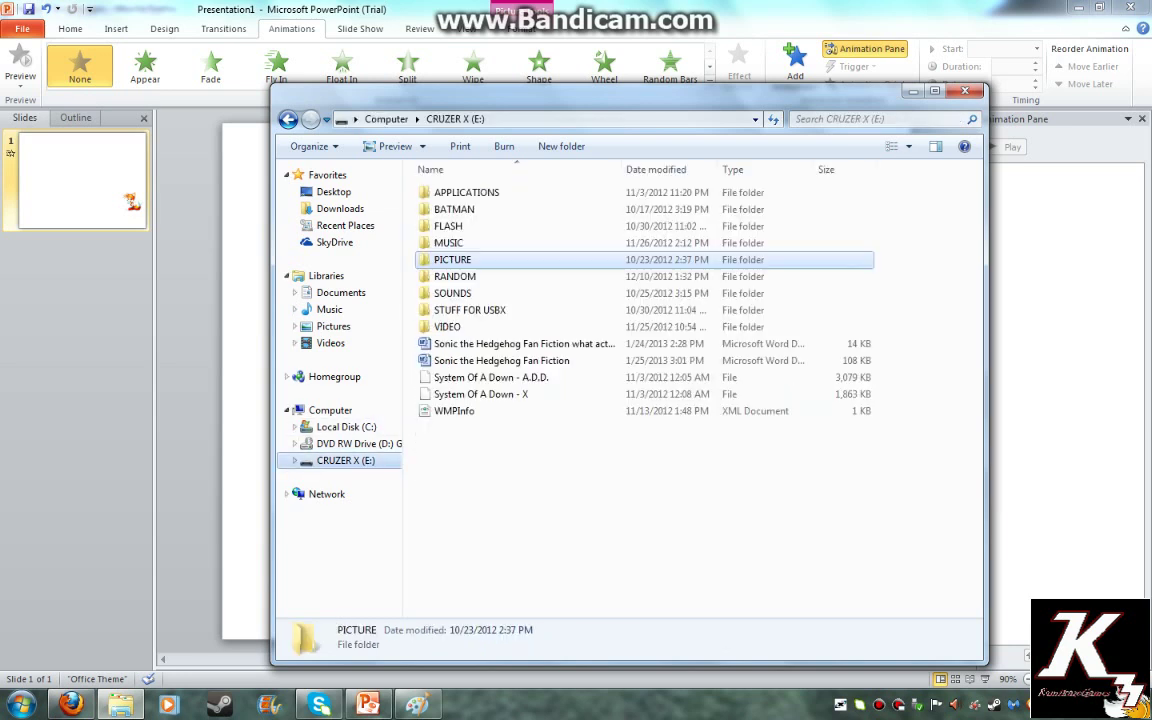
{"action": "double_click", "coordinate": [453, 260]}
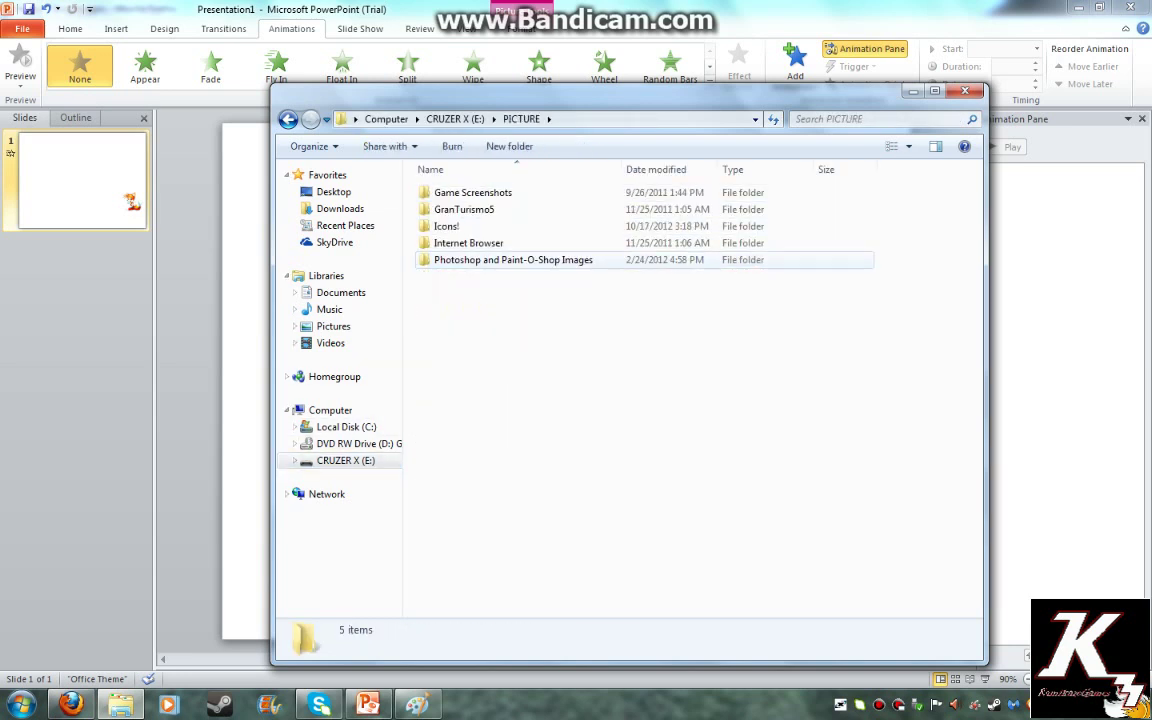
{"action": "left_click", "coordinate": [468, 244]}
{"action": "double_click", "coordinate": [468, 243]}
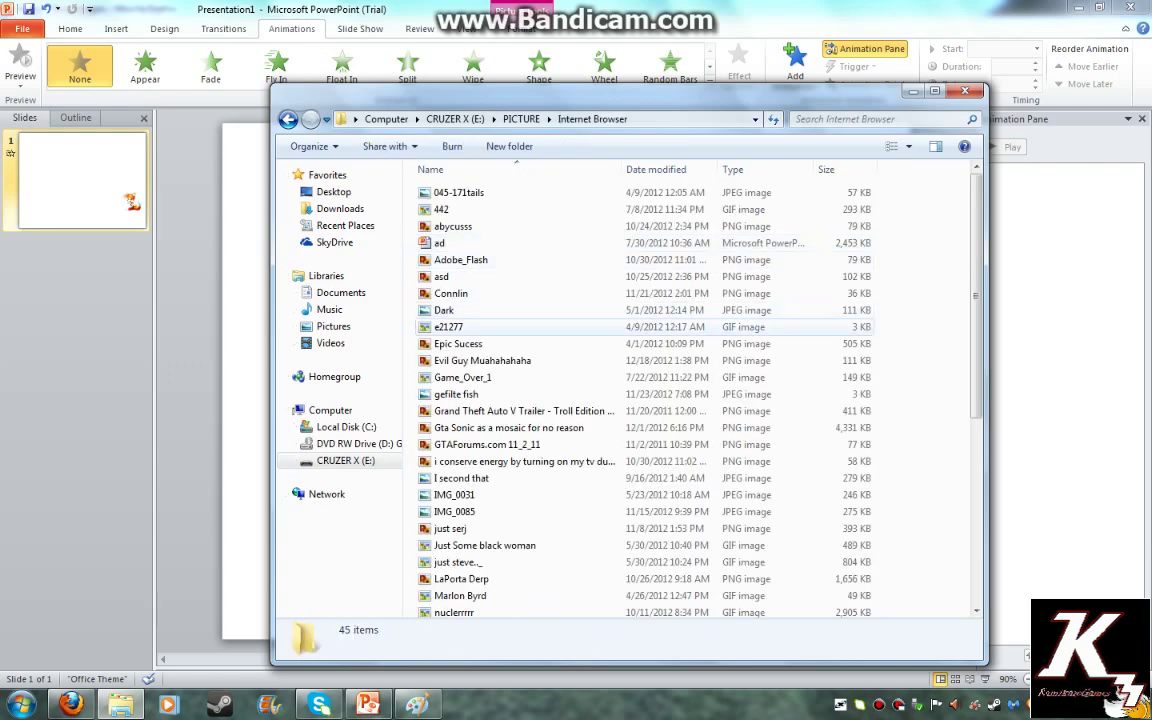
Step: Copy the abycusss picture from the folder and paste it onto the PowerPoint slide
{"action": "right_click", "coordinate": [447, 227]}
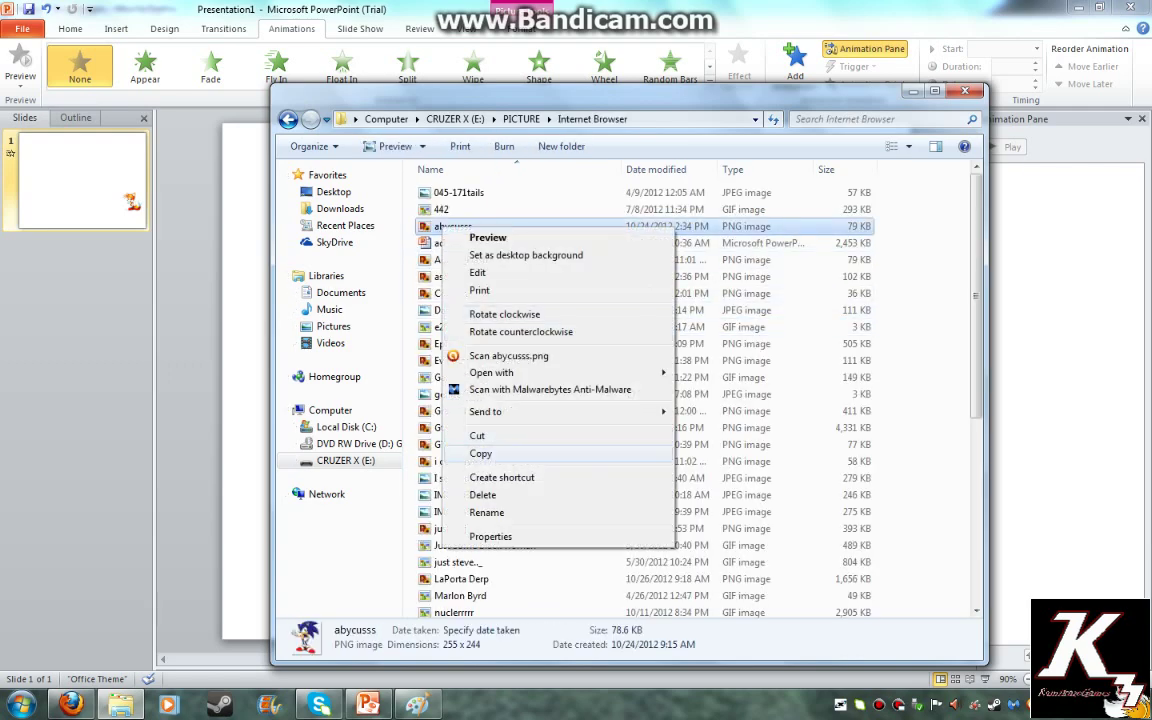
{"action": "left_click", "coordinate": [482, 454]}
{"action": "left_click", "coordinate": [368, 704]}
{"action": "right_click", "coordinate": [284, 386]}
{"action": "left_click", "coordinate": [319, 442]}
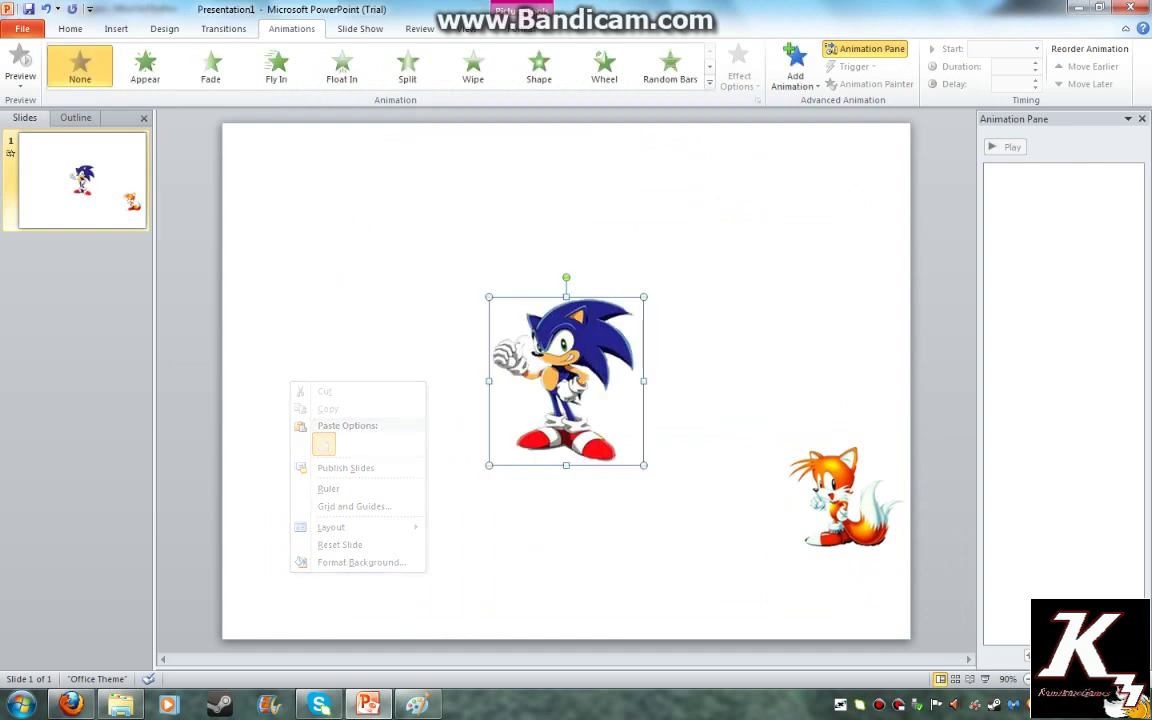
Step: Copy the asd picture from the folder onto the slide and place it in the lower-left area
{"action": "key", "text": "alt+Tab"}
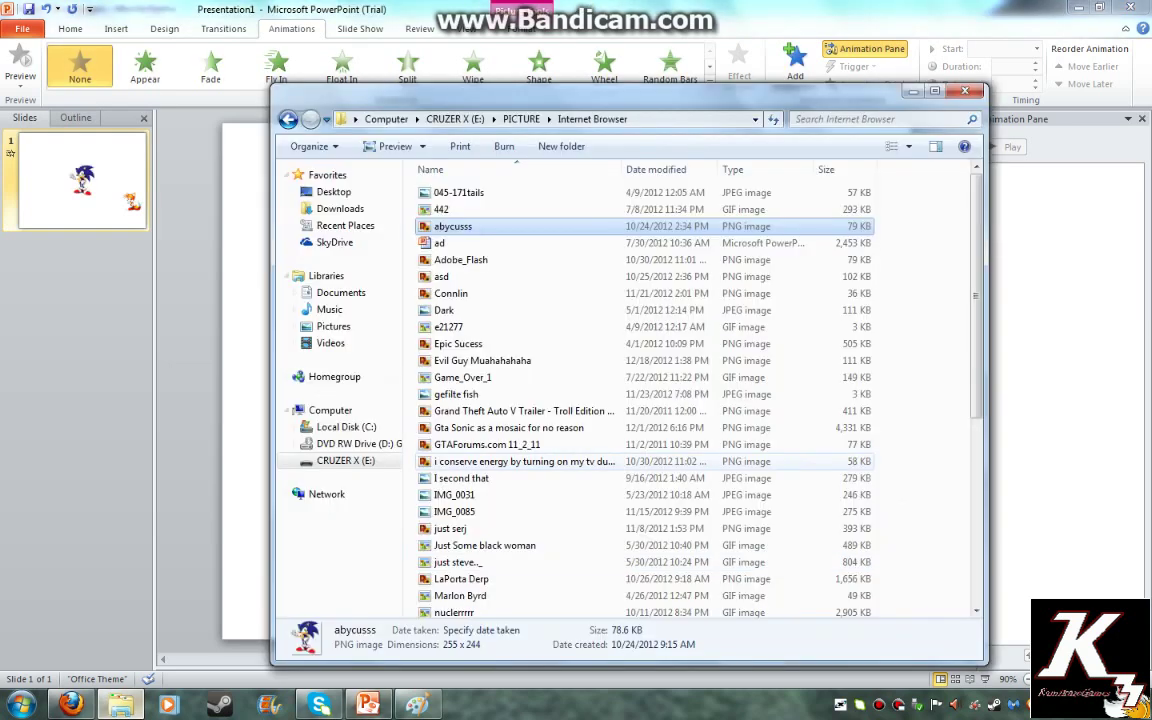
{"action": "right_click", "coordinate": [408, 277]}
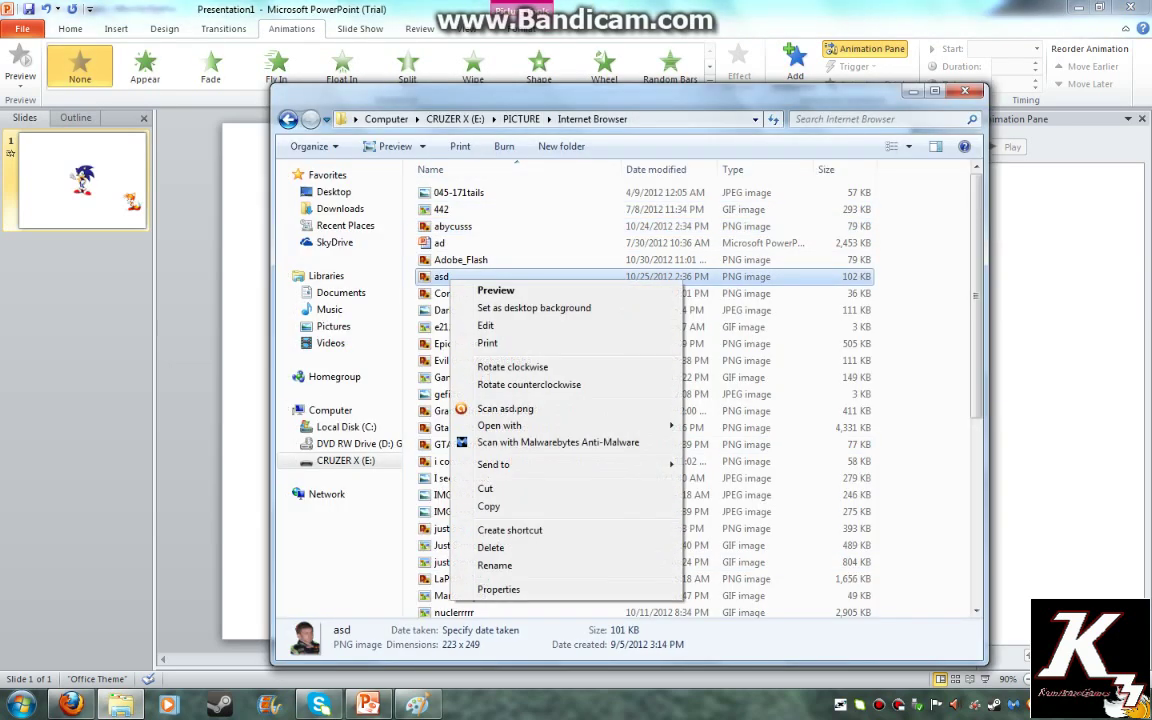
{"action": "left_click", "coordinate": [488, 507]}
{"action": "key", "text": "alt+Tab"}
{"action": "right_click", "coordinate": [236, 374]}
{"action": "left_click", "coordinate": [267, 434]}
{"action": "left_click_drag", "start_coordinate": [566, 380], "coordinate": [352, 473]}
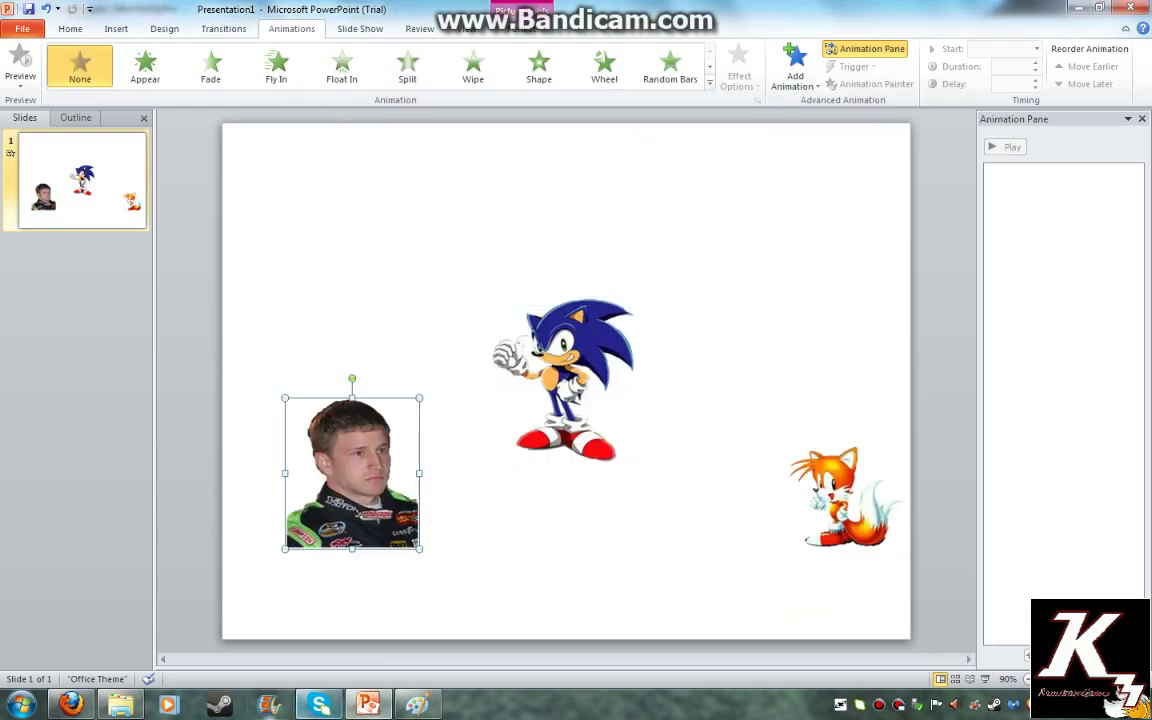
Step: Copy the Evil Guy Muahahahaha picture into the slide's lower-right corner and move Tails to the bottom centre
{"action": "key", "text": "alt+Tab"}
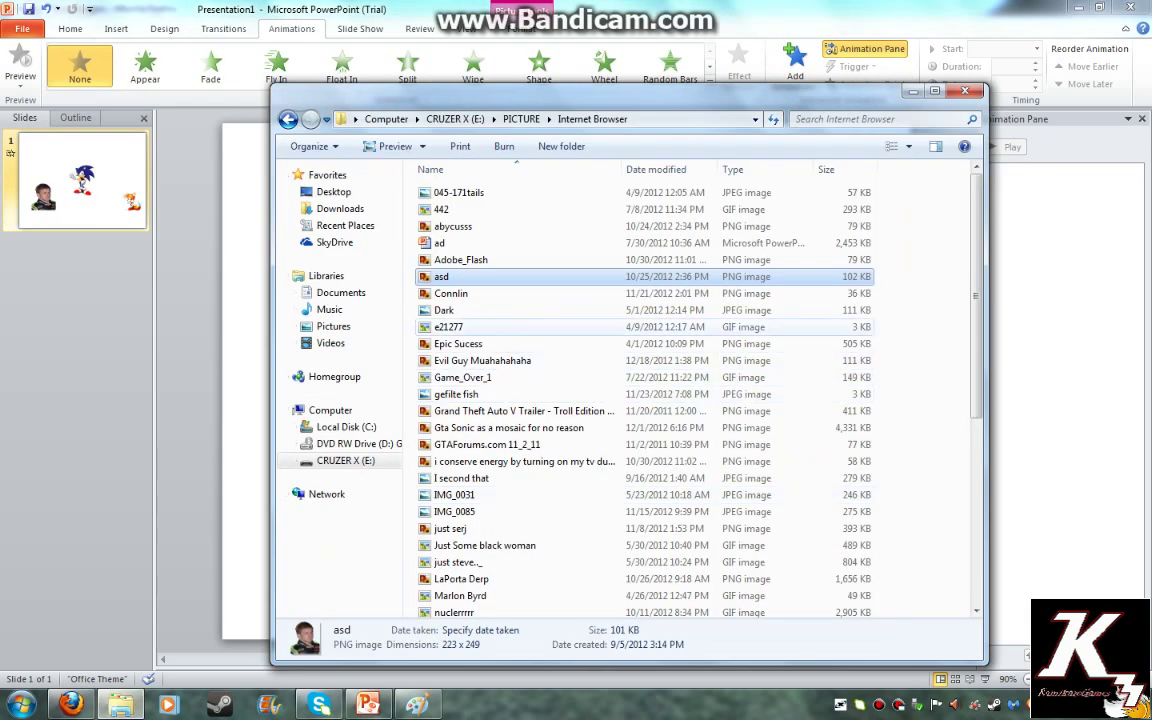
{"action": "right_click", "coordinate": [466, 360]}
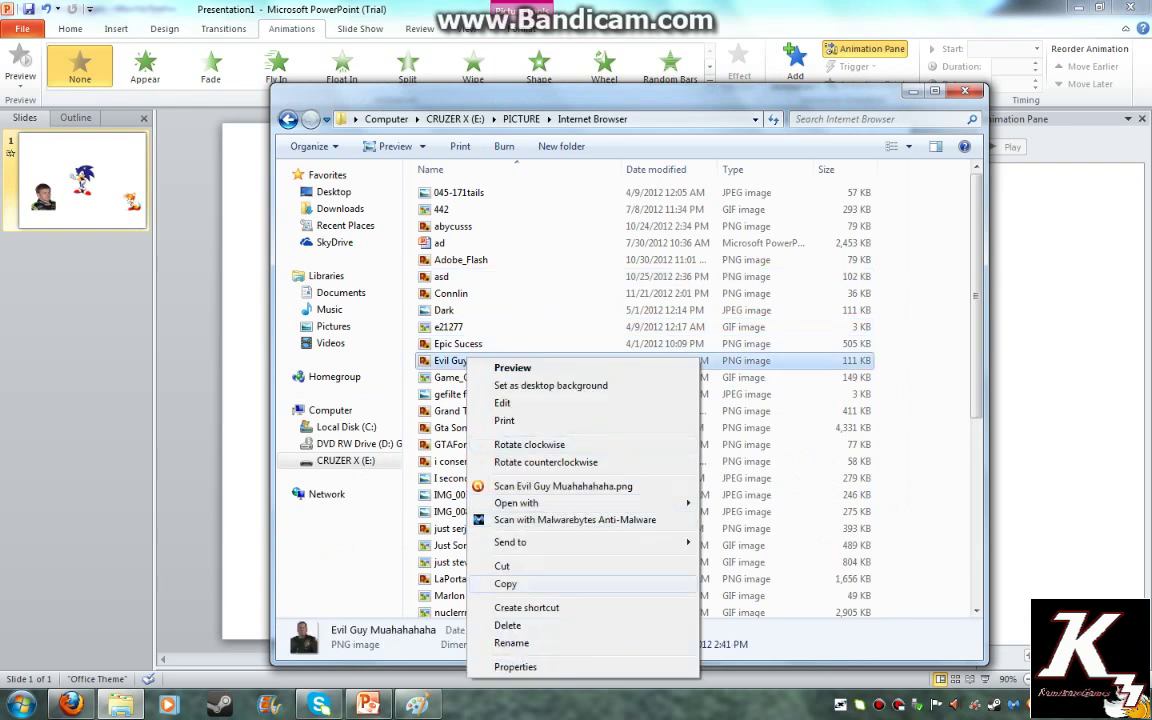
{"action": "left_click", "coordinate": [505, 583]}
{"action": "right_click", "coordinate": [258, 386]}
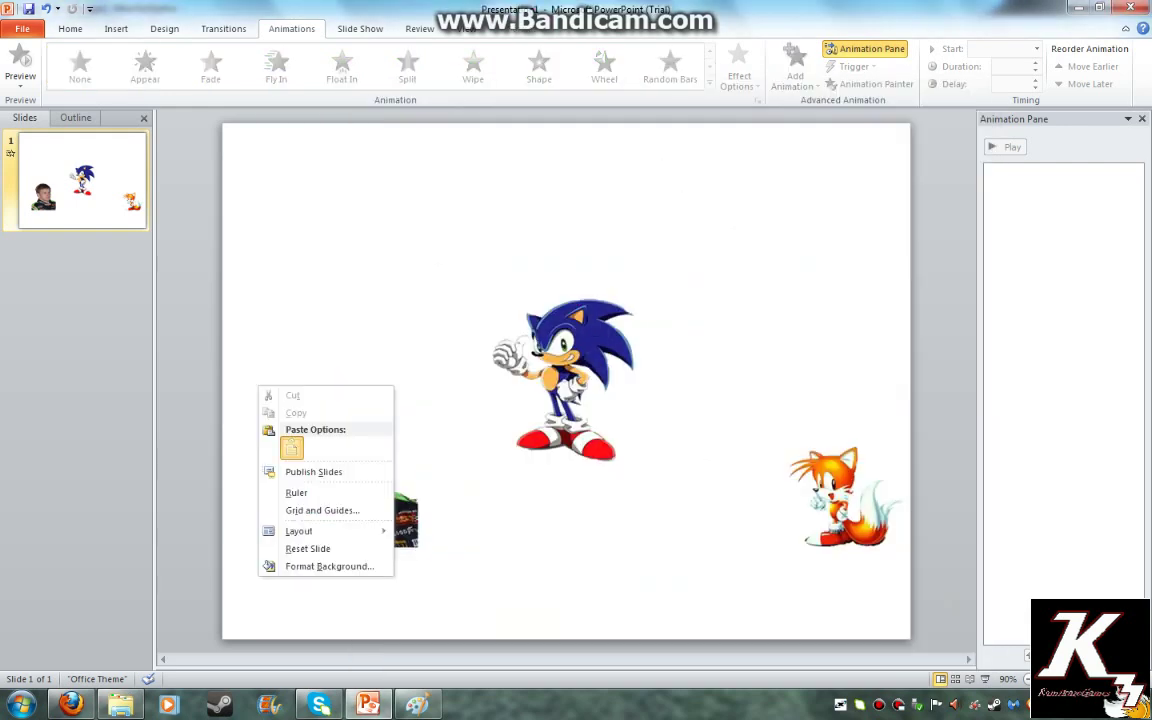
{"action": "left_click", "coordinate": [291, 448]}
{"action": "left_click_drag", "start_coordinate": [566, 400], "coordinate": [700, 562]}
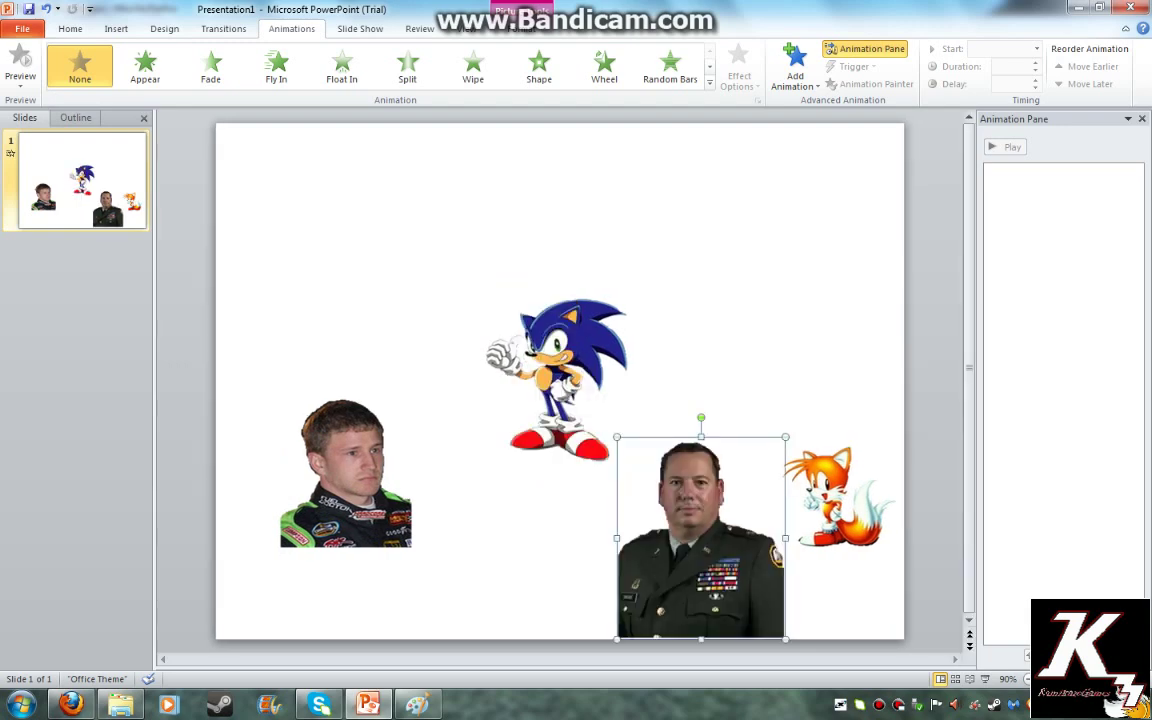
{"action": "left_click_drag", "start_coordinate": [838, 498], "coordinate": [530, 582]}
{"action": "left_click_drag", "start_coordinate": [692, 560], "coordinate": [814, 561]}
Step: Switch to Firefox and search Bing Images for "xp backgrounds"
{"action": "left_click", "coordinate": [70, 704]}
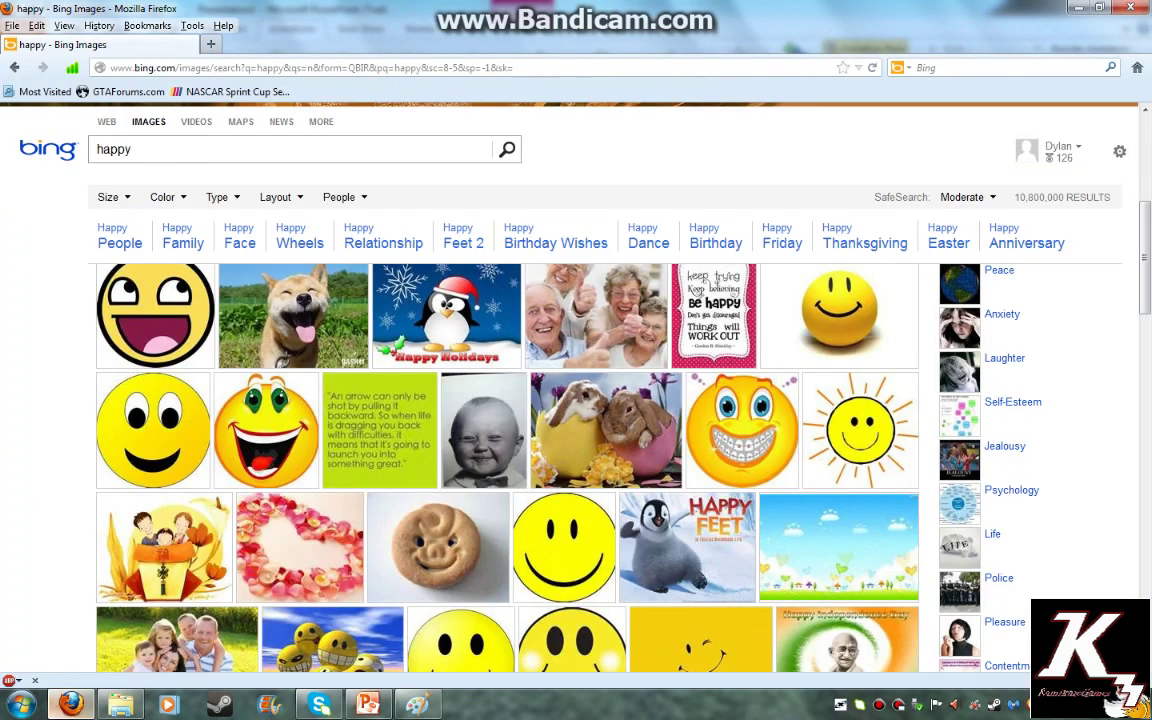
{"action": "left_click", "coordinate": [140, 149]}
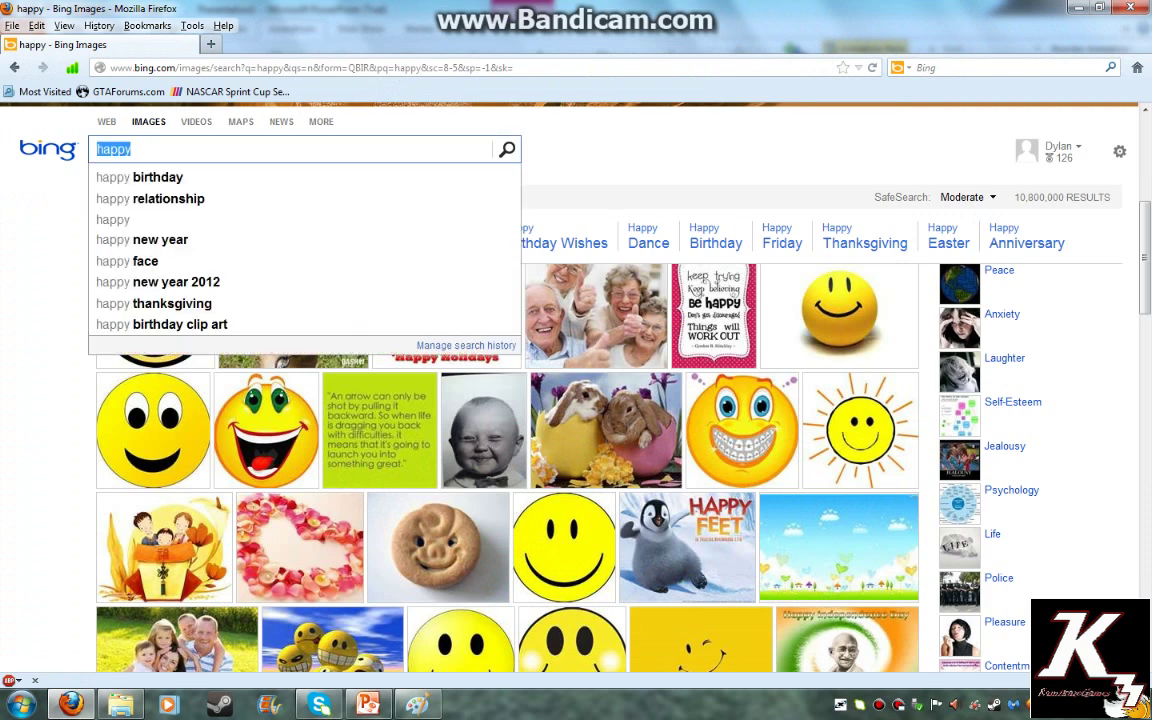
{"action": "type", "text": "xp backg"}
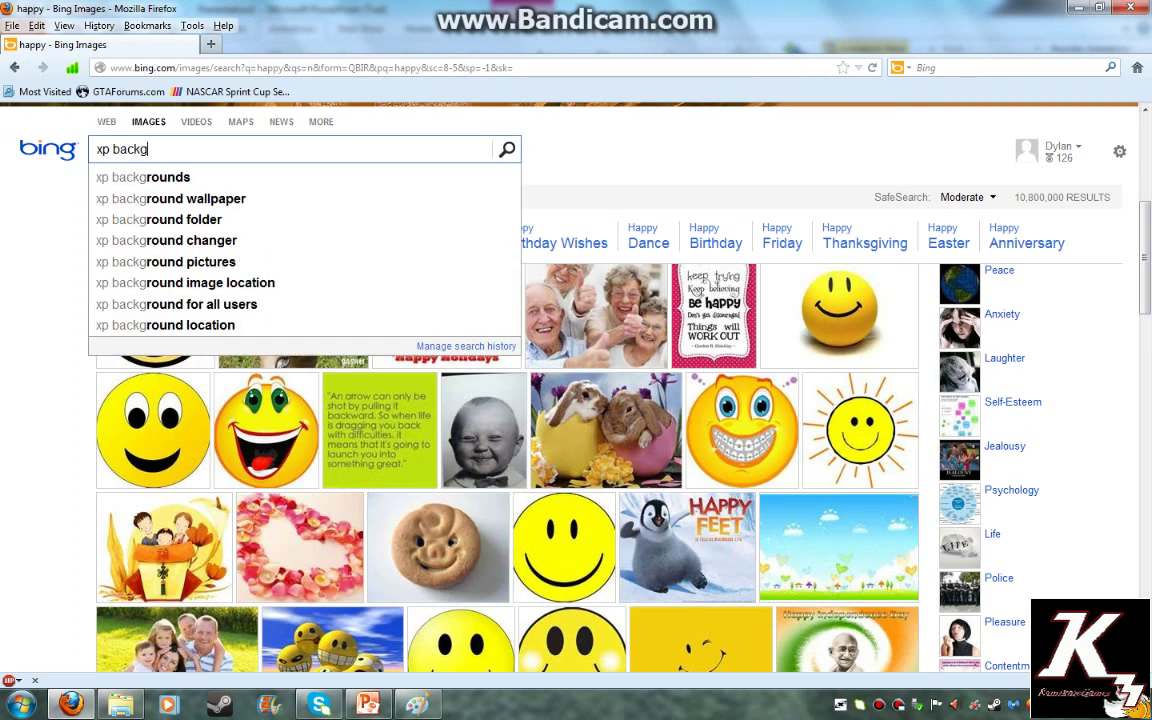
{"action": "key", "text": "Down"}
{"action": "key", "text": "Return"}
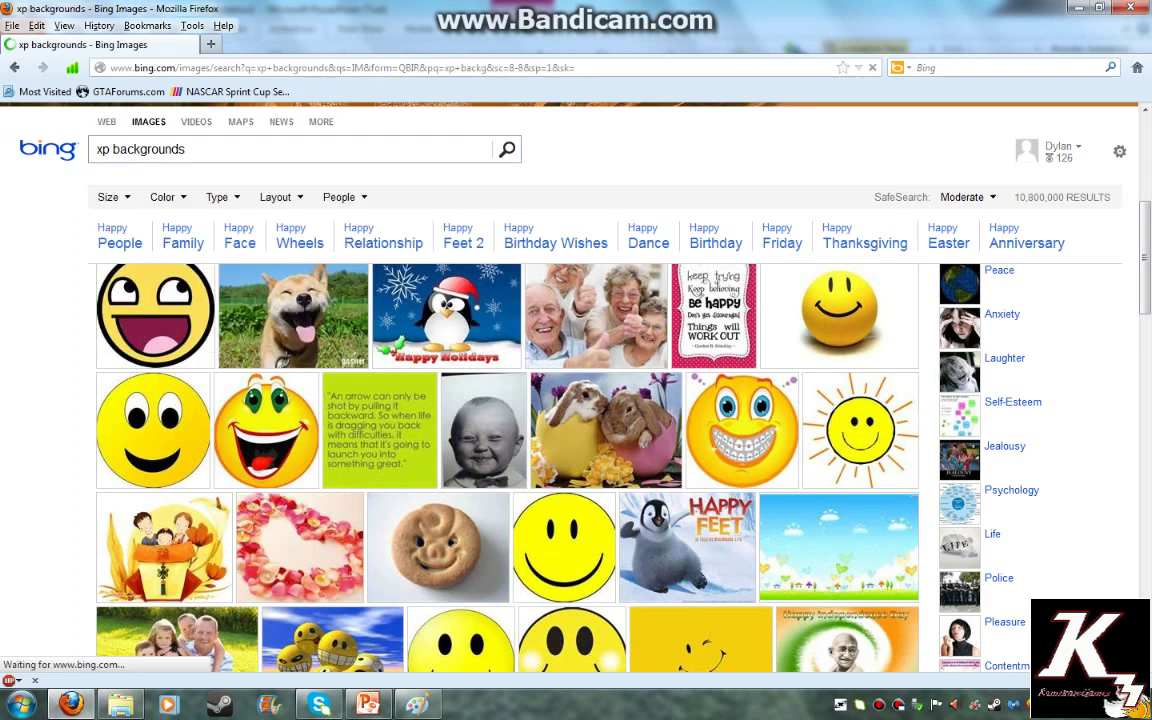
Step: Copy the first result, a green field under a cloudy sky, and paste it onto the PowerPoint slide
{"action": "left_click", "coordinate": [174, 331]}
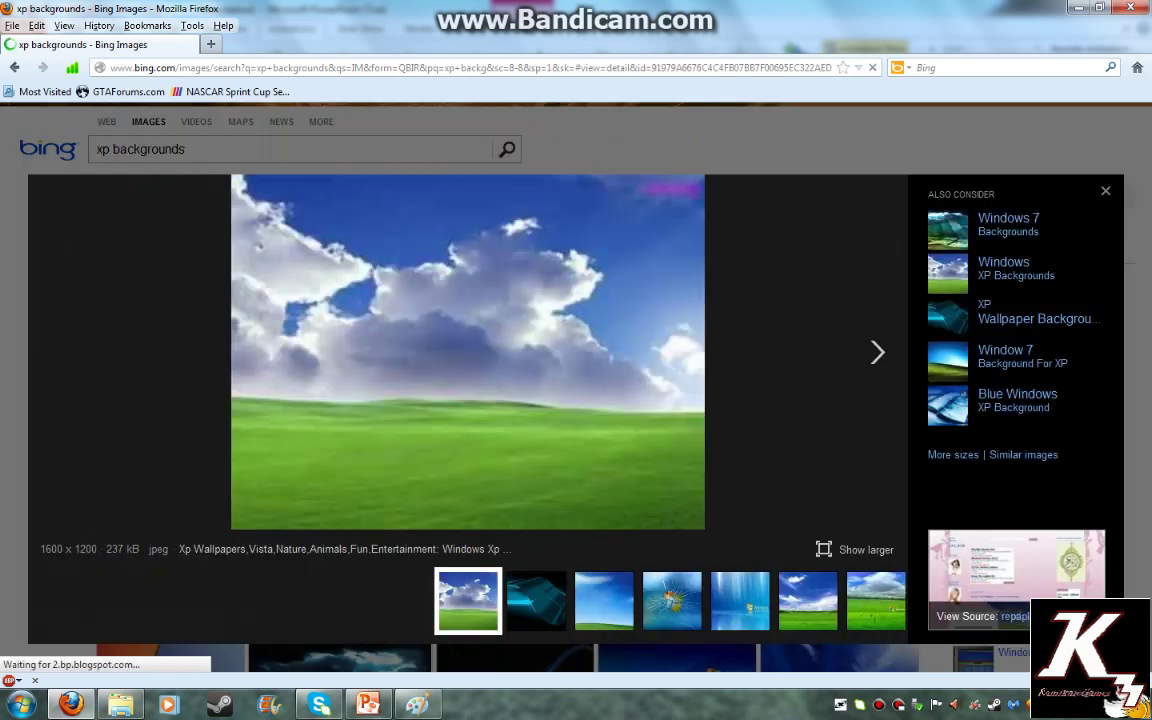
{"action": "right_click", "coordinate": [443, 362]}
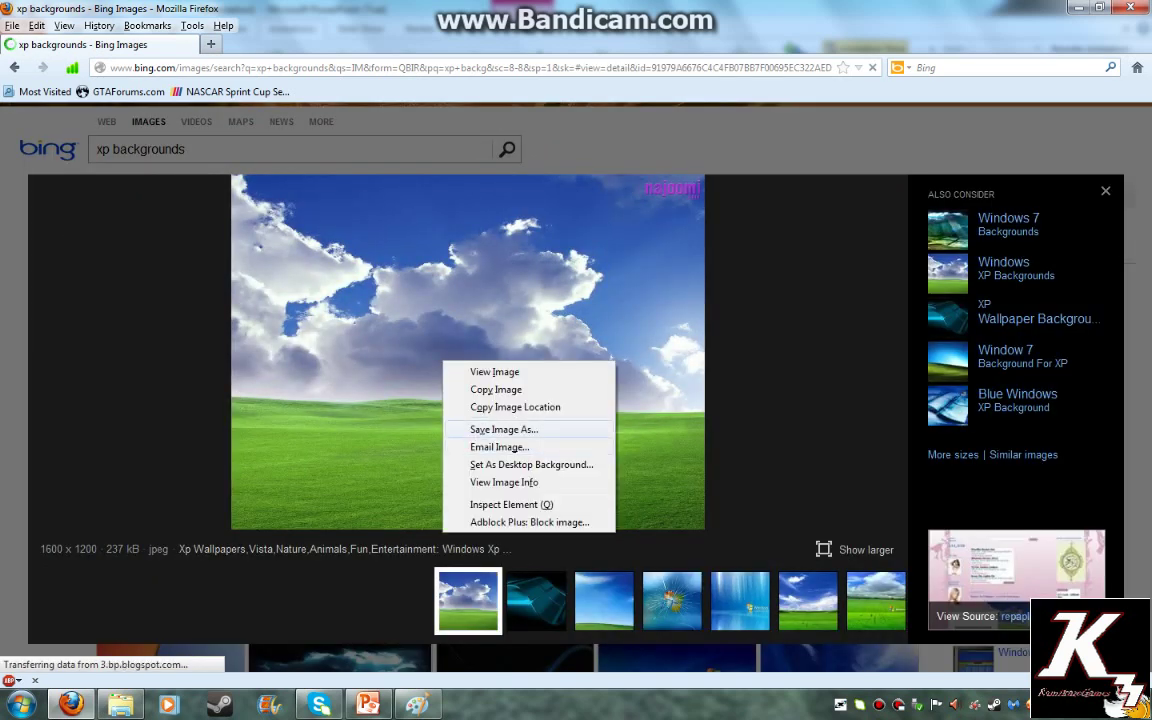
{"action": "left_click", "coordinate": [497, 390]}
{"action": "left_click", "coordinate": [369, 704]}
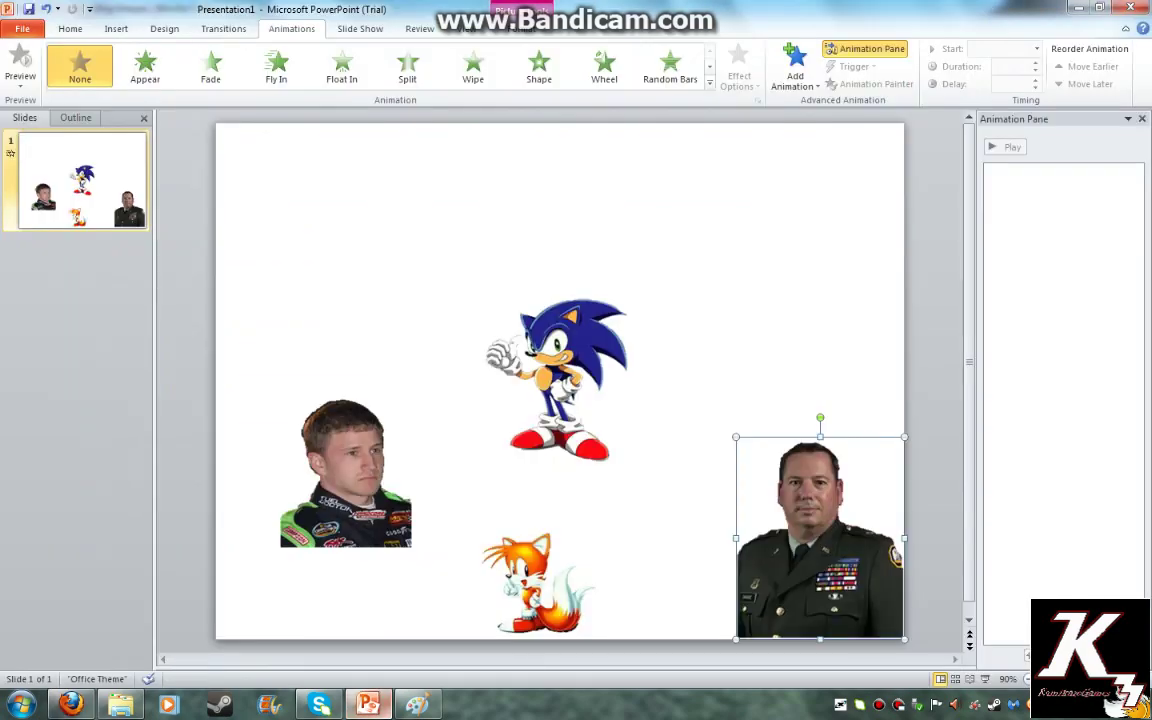
{"action": "right_click", "coordinate": [331, 217]}
{"action": "left_click", "coordinate": [365, 280]}
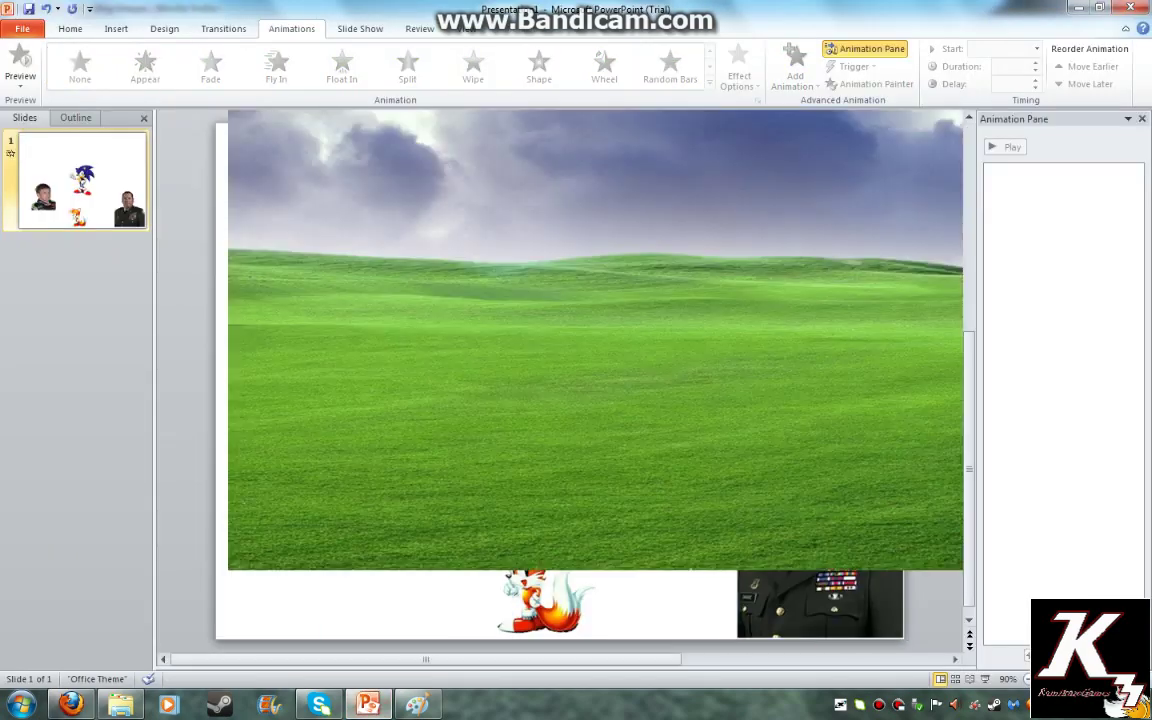
Step: Position the field picture so it covers the whole slide and send it behind the four cutouts
{"action": "left_click_drag", "start_coordinate": [400, 320], "coordinate": [370, 406]}
{"action": "left_click_drag", "start_coordinate": [540, 285], "coordinate": [473, 297]}
{"action": "right_click", "coordinate": [473, 297]}
{"action": "left_click", "coordinate": [527, 440]}
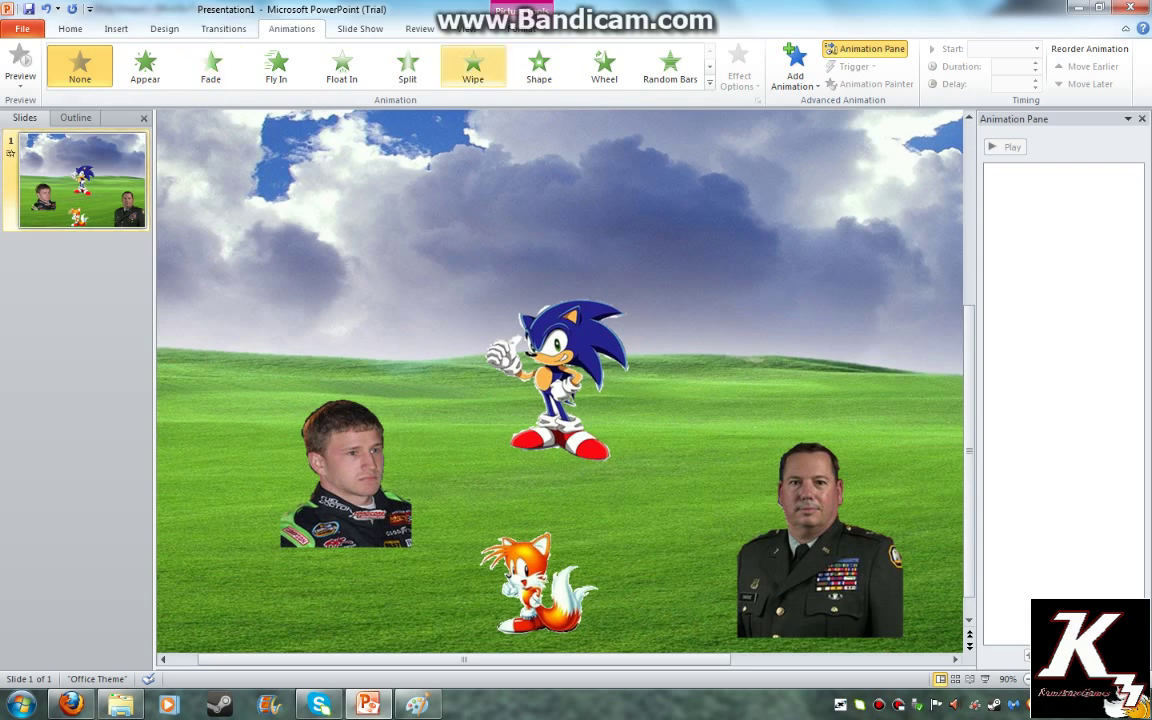
Step: Crop the field picture so its edges match the slide's borders
{"action": "left_click", "coordinate": [521, 29]}
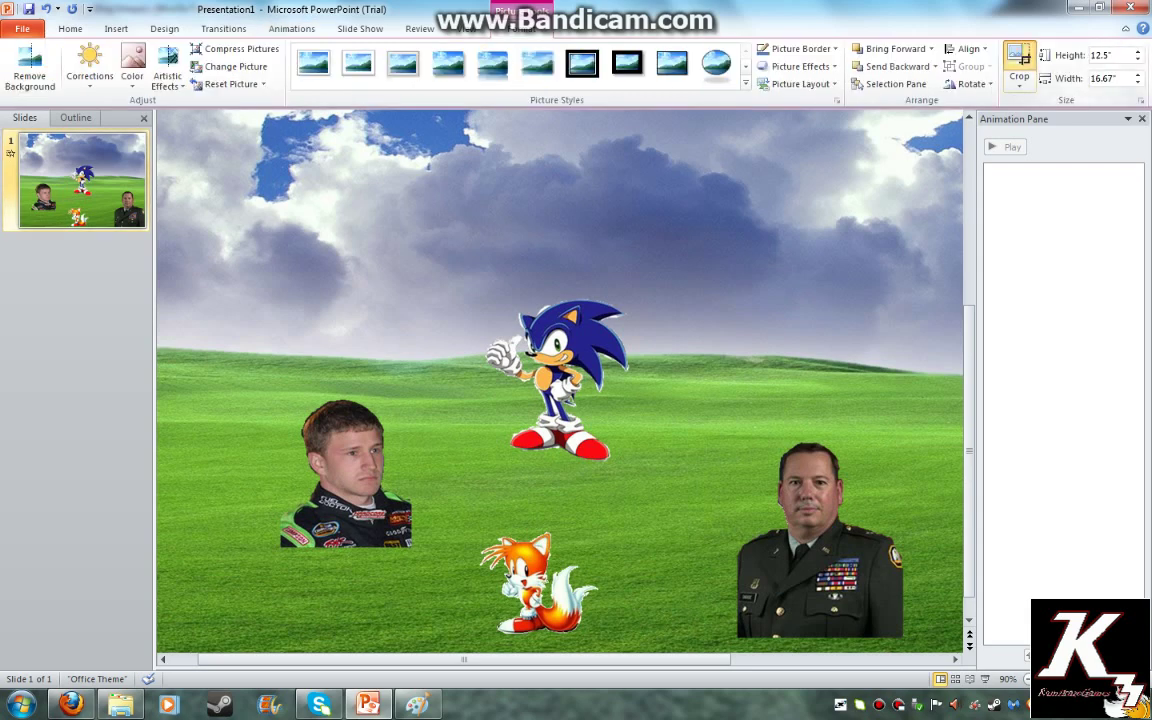
{"action": "left_click", "coordinate": [1019, 62]}
{"action": "left_click_drag", "start_coordinate": [468, 660], "coordinate": [681, 660]}
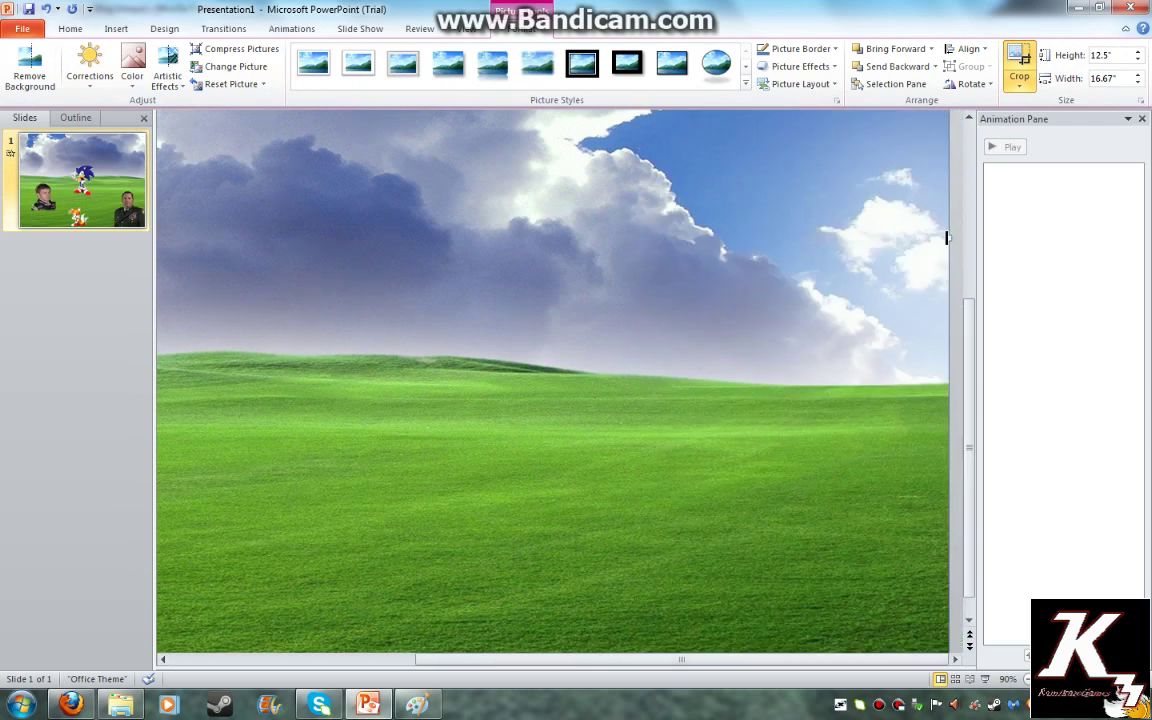
{"action": "key", "text": "Escape"}
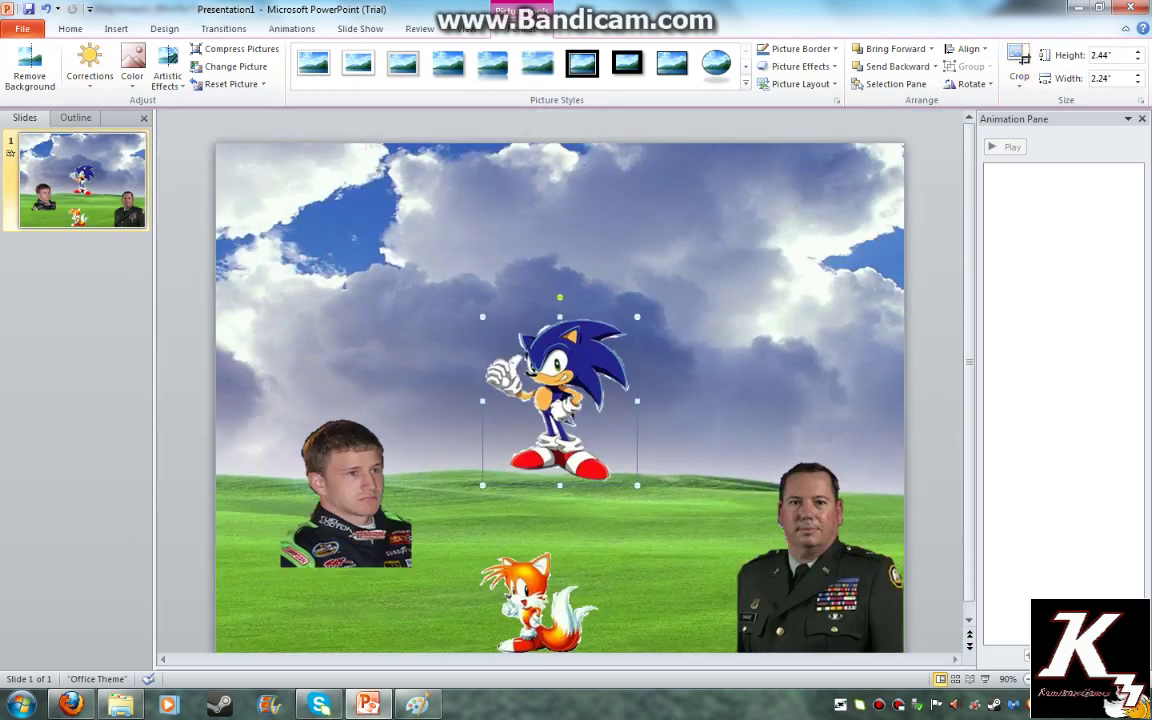
Step: Mirror Sonic and Tails to face right on the grass between the two men, enlarging Tails to about 2.75" by 3.12"
{"action": "left_click", "coordinate": [560, 400]}
{"action": "scroll", "coordinate": [560, 380], "scroll_direction": "down", "scroll_amount": 1}
{"action": "left_click_drag", "start_coordinate": [537, 590], "coordinate": [621, 573]}
{"action": "left_click_drag", "start_coordinate": [702, 513], "coordinate": [457, 548]}
{"action": "left_click_drag", "start_coordinate": [560, 380], "coordinate": [463, 463]}
{"action": "key", "text": "ctrl+z"}
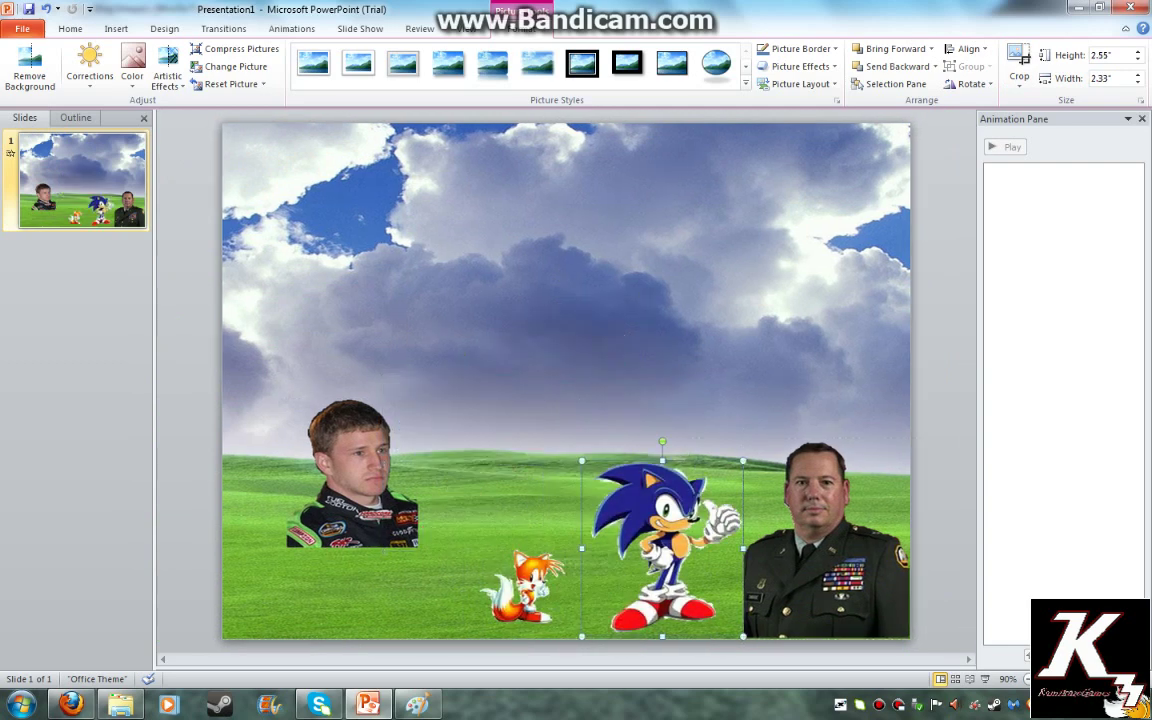
{"action": "left_click_drag", "start_coordinate": [457, 548], "coordinate": [345, 450]}
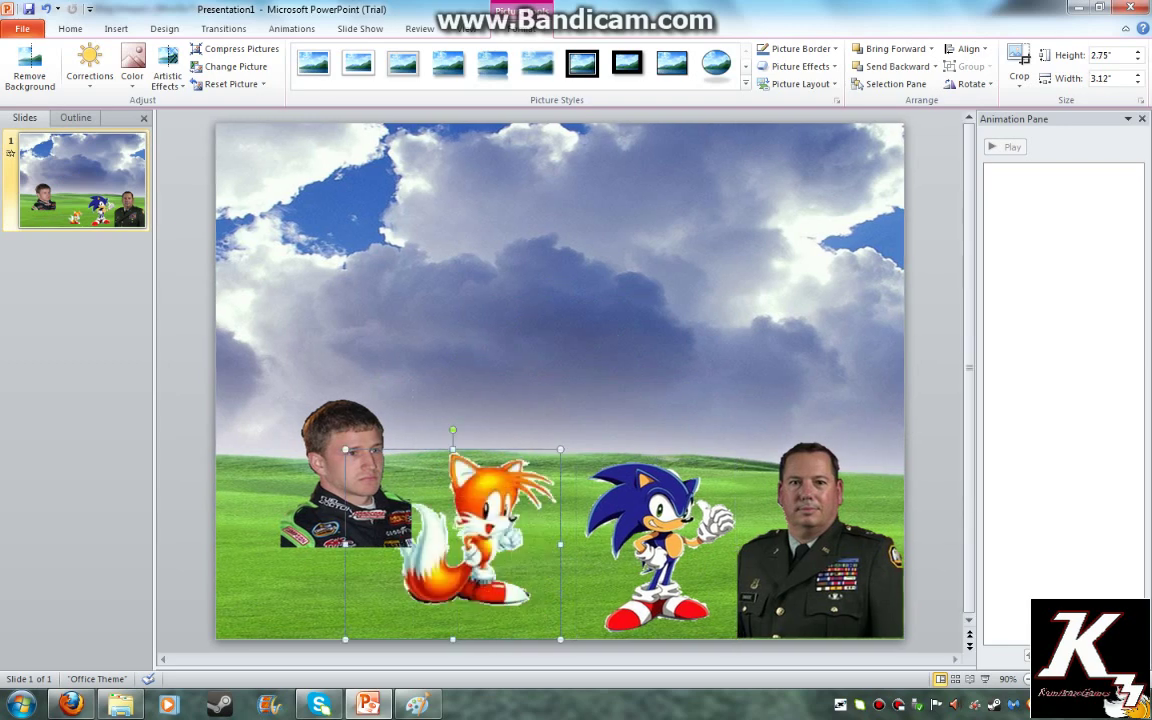
Step: Move the racing driver into the slide's lower-left corner and resize him to sit low on the grass
{"action": "left_click", "coordinate": [342, 468]}
{"action": "left_click_drag", "start_coordinate": [419, 398], "coordinate": [345, 493]}
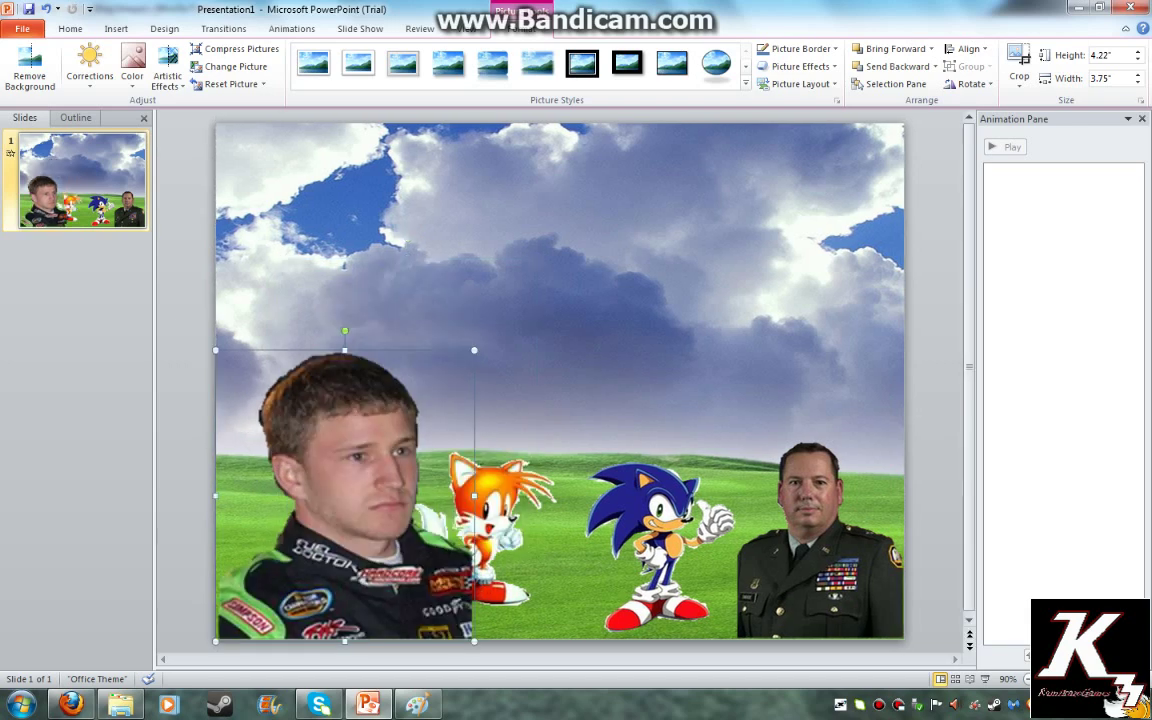
{"action": "left_click_drag", "start_coordinate": [474, 350], "coordinate": [360, 477]}
Step: Shrink Sonic and Tails and place them beside the racing driver, with Tails about 1.77" high and 2" wide
{"action": "left_click", "coordinate": [480, 520]}
{"action": "left_click", "coordinate": [540, 370]}
{"action": "left_click", "coordinate": [480, 535]}
{"action": "left_click_drag", "start_coordinate": [560, 450], "coordinate": [469, 530]}
{"action": "left_click_drag", "start_coordinate": [655, 540], "coordinate": [560, 548]}
{"action": "left_click_drag", "start_coordinate": [641, 469], "coordinate": [606, 507]}
{"action": "left_click_drag", "start_coordinate": [450, 585], "coordinate": [430, 602]}
{"action": "left_click_drag", "start_coordinate": [477, 547], "coordinate": [491, 535]}
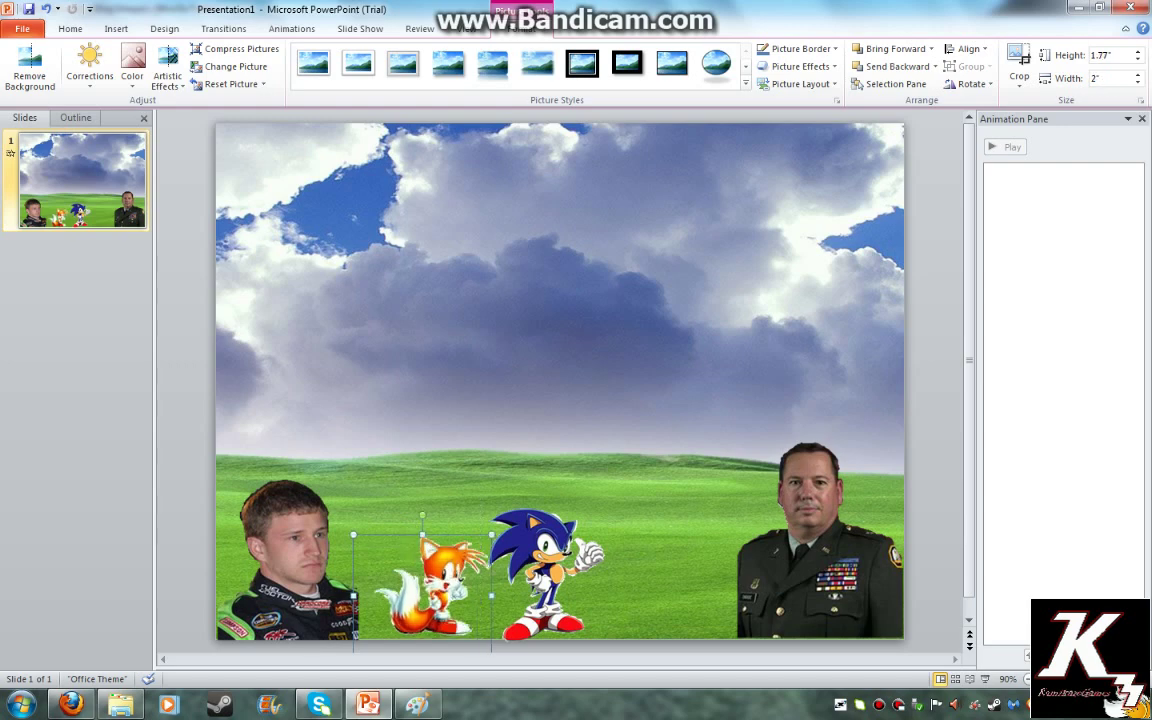
Step: Enlarge the racing driver in the lower-left corner to about 2.63" high and 2.33" wide
{"action": "left_click", "coordinate": [290, 556]}
{"action": "left_click_drag", "start_coordinate": [360, 478], "coordinate": [377, 460]}
{"action": "left_click", "coordinate": [812, 560]}
{"action": "left_click", "coordinate": [300, 555]}
{"action": "left_click", "coordinate": [600, 400]}
{"action": "left_click", "coordinate": [812, 560]}
{"action": "left_click", "coordinate": [300, 555]}
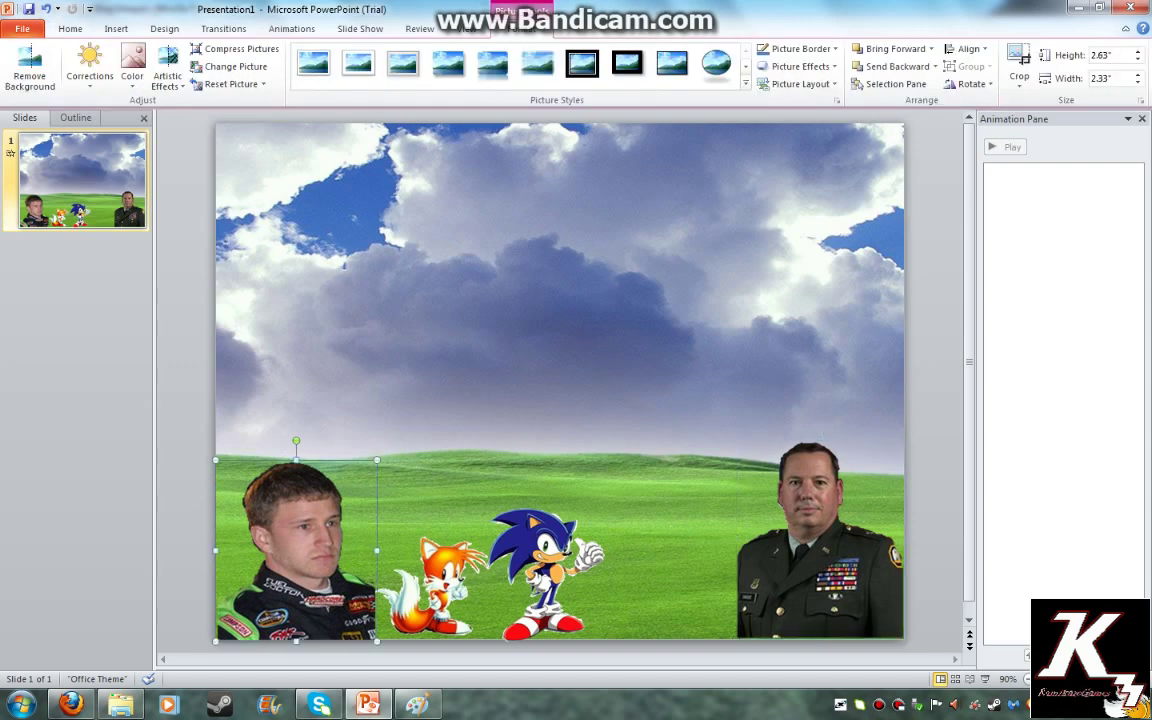
{"action": "left_click", "coordinate": [560, 380]}
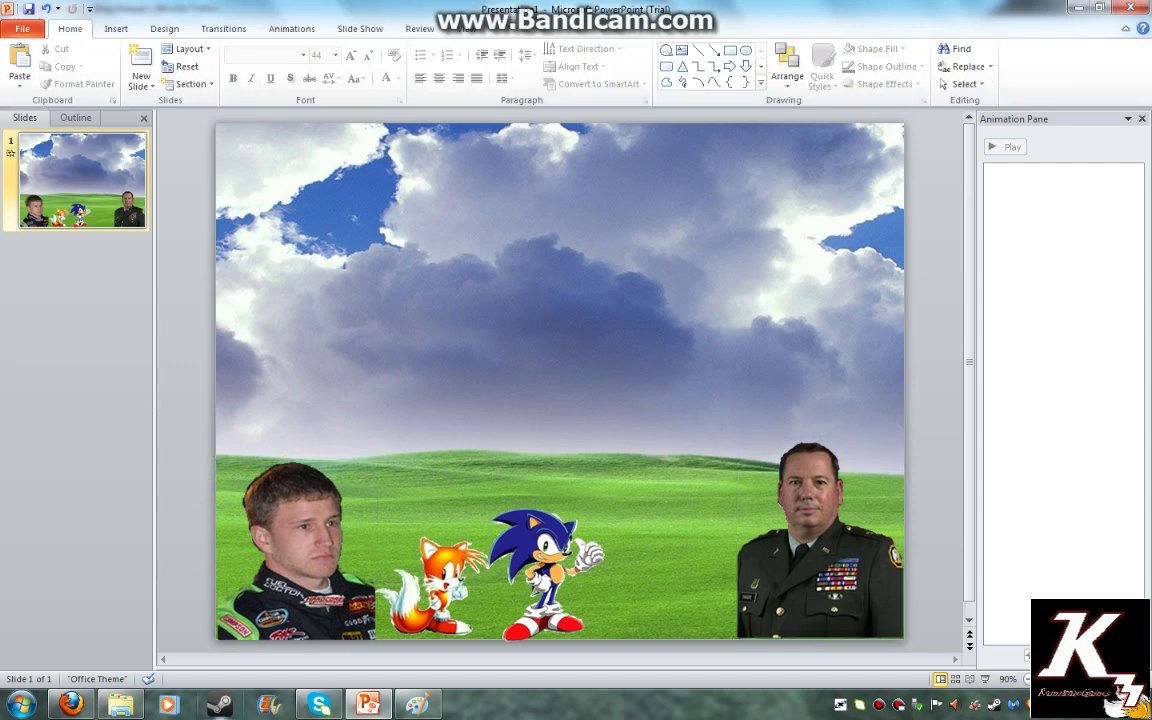
Step: Switch to Firefox and search Bing Images for "helicopter"
{"action": "mouse_move", "coordinate": [72, 704]}
{"action": "left_click", "coordinate": [98, 628]}
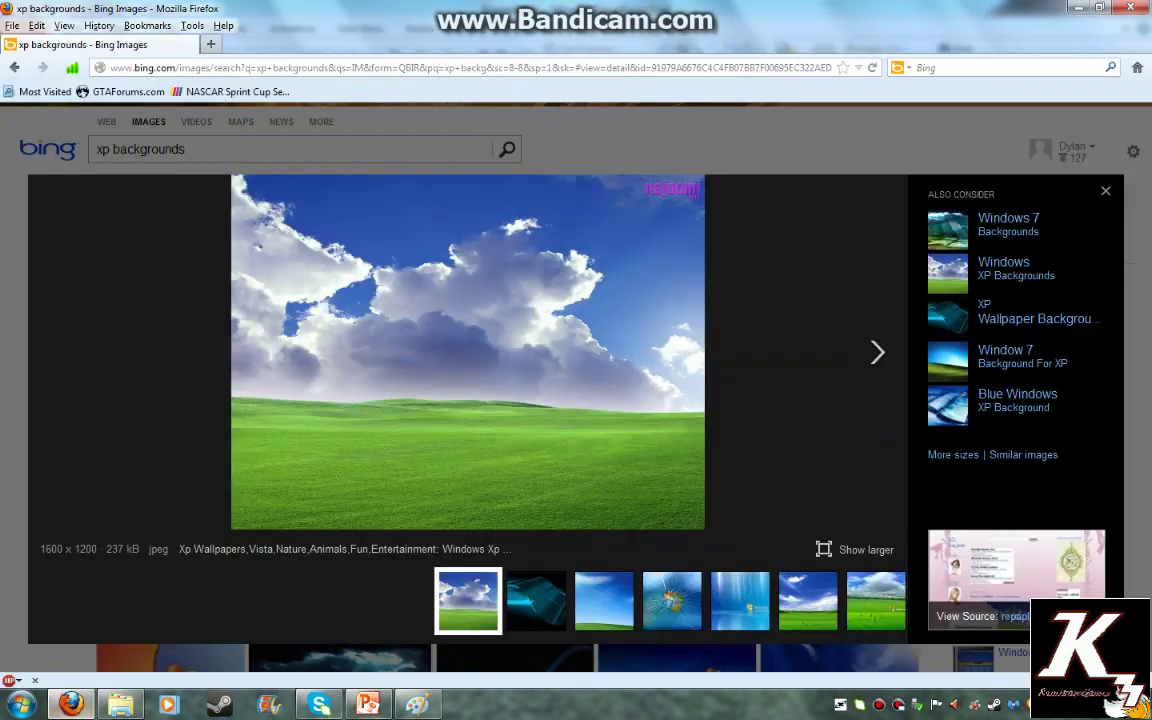
{"action": "left_click", "coordinate": [290, 149]}
{"action": "left_click", "coordinate": [290, 149]}
{"action": "type", "text": "heli"}
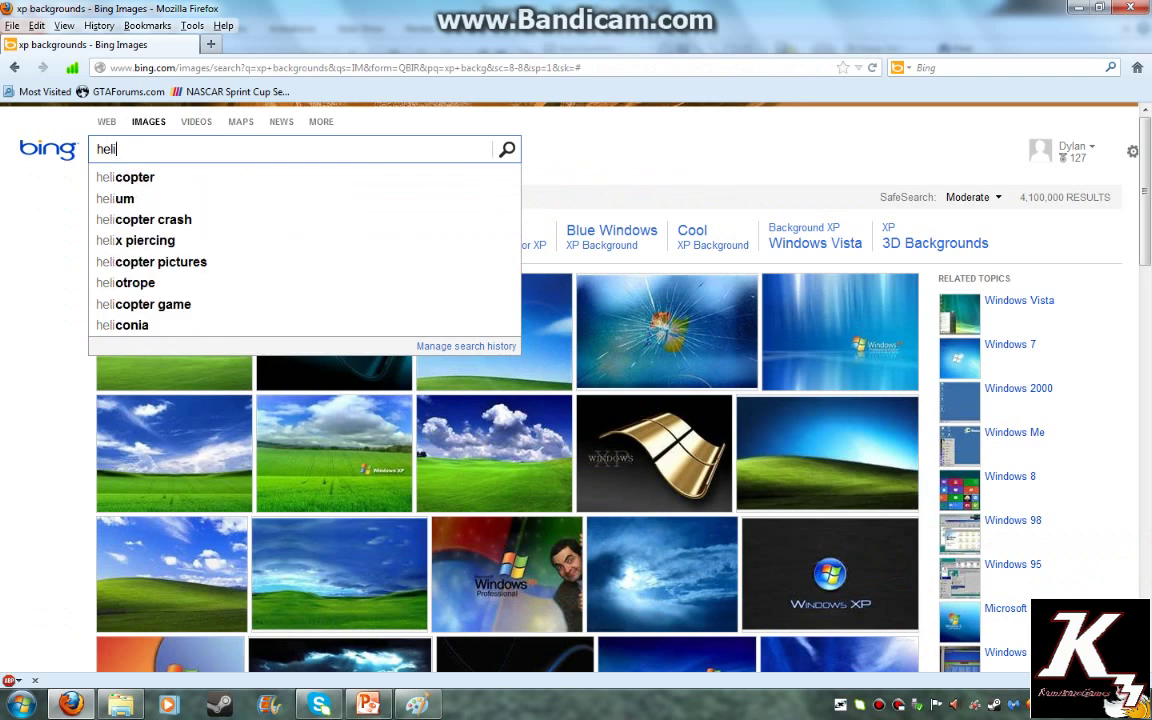
{"action": "type", "text": "copter"}
{"action": "key", "text": "Return"}
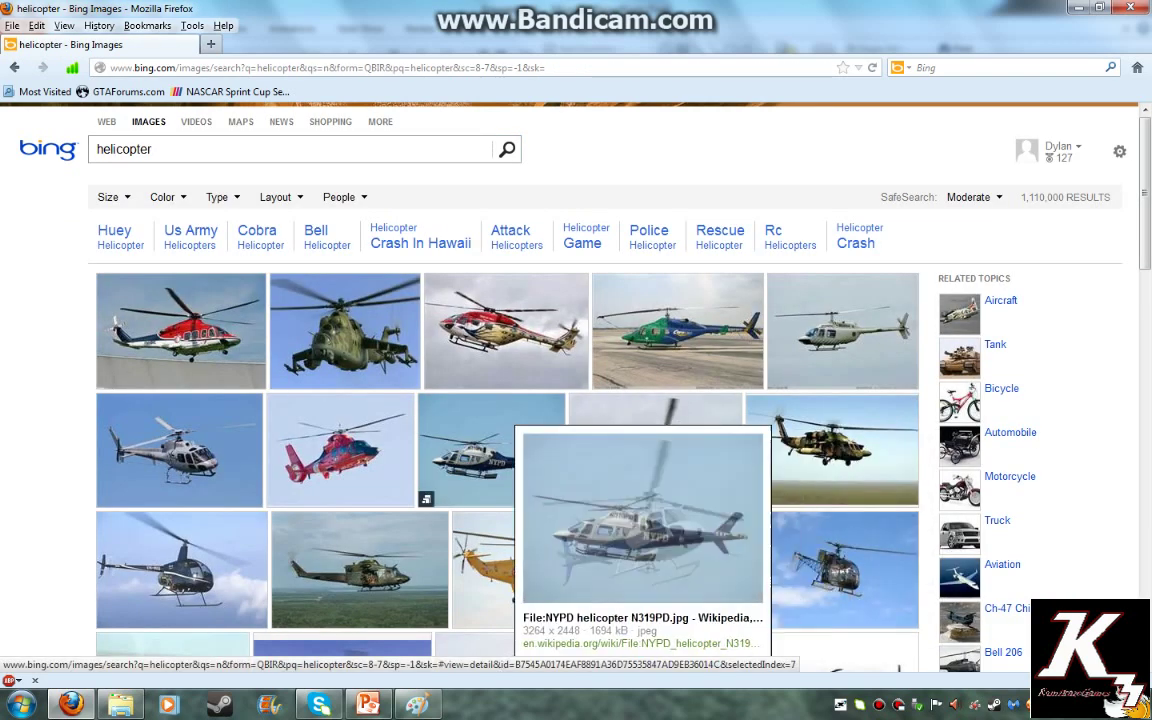
Step: Open the NYPD helicopter result in Bing Images and copy its enlarged image
{"action": "left_click", "coordinate": [500, 450]}
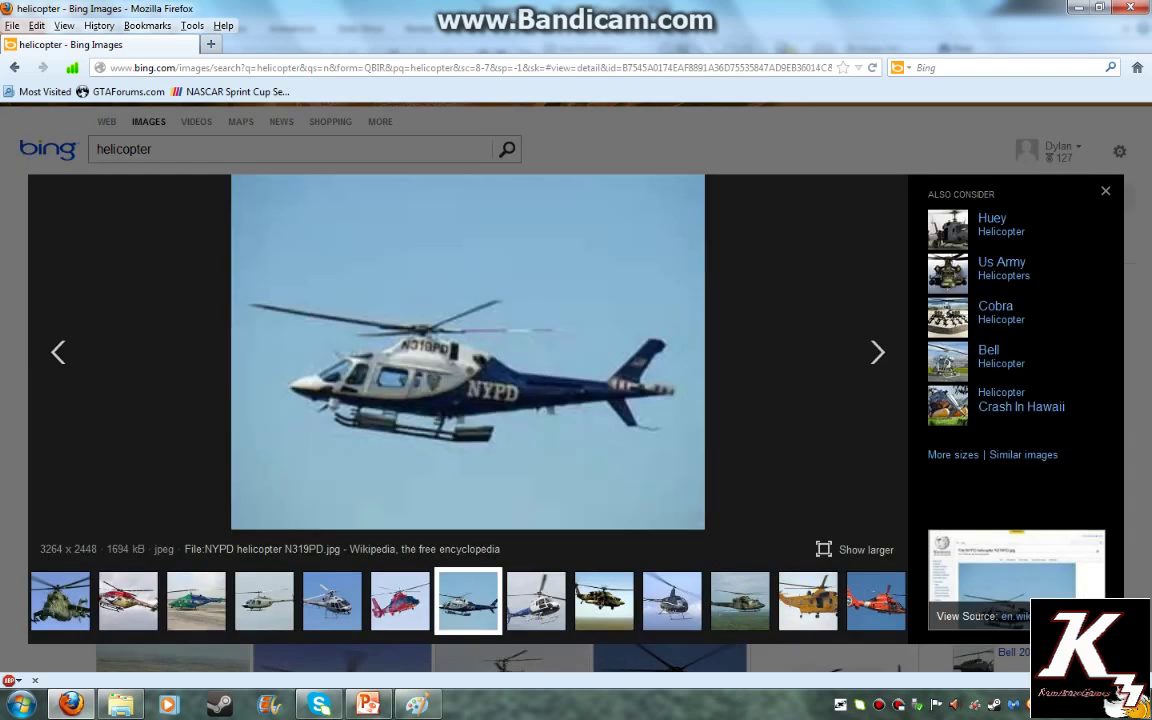
{"action": "right_click", "coordinate": [433, 364]}
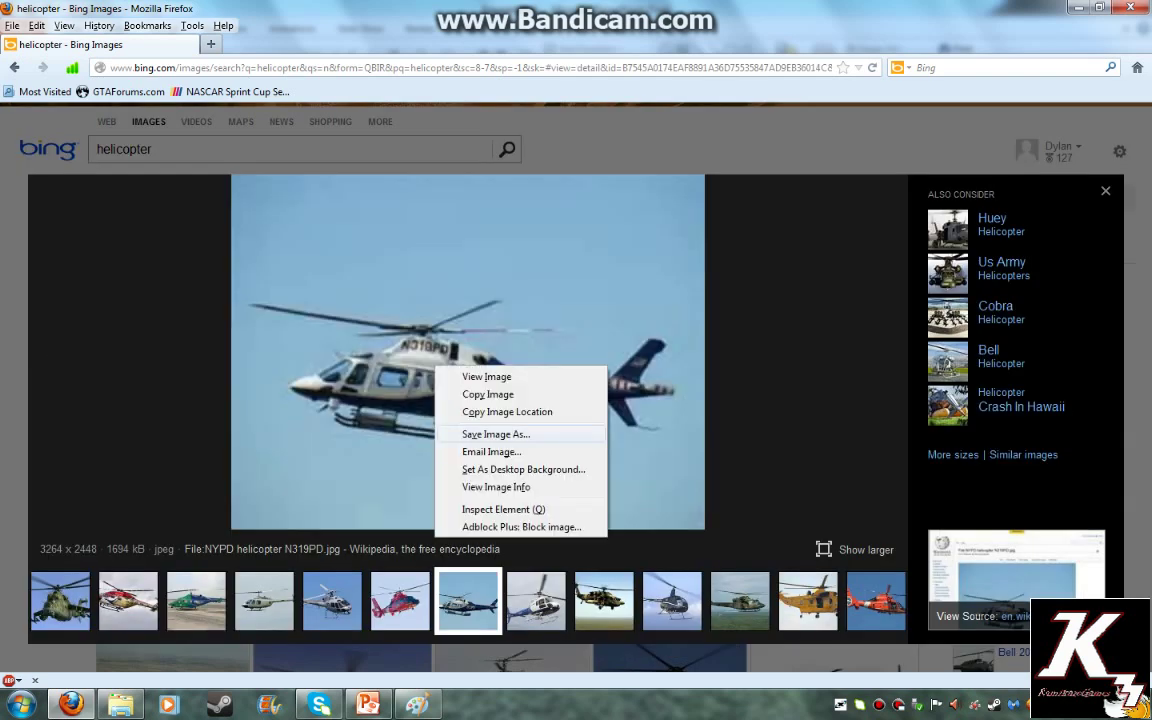
{"action": "left_click", "coordinate": [500, 397]}
{"action": "key", "text": "alt+Tab"}
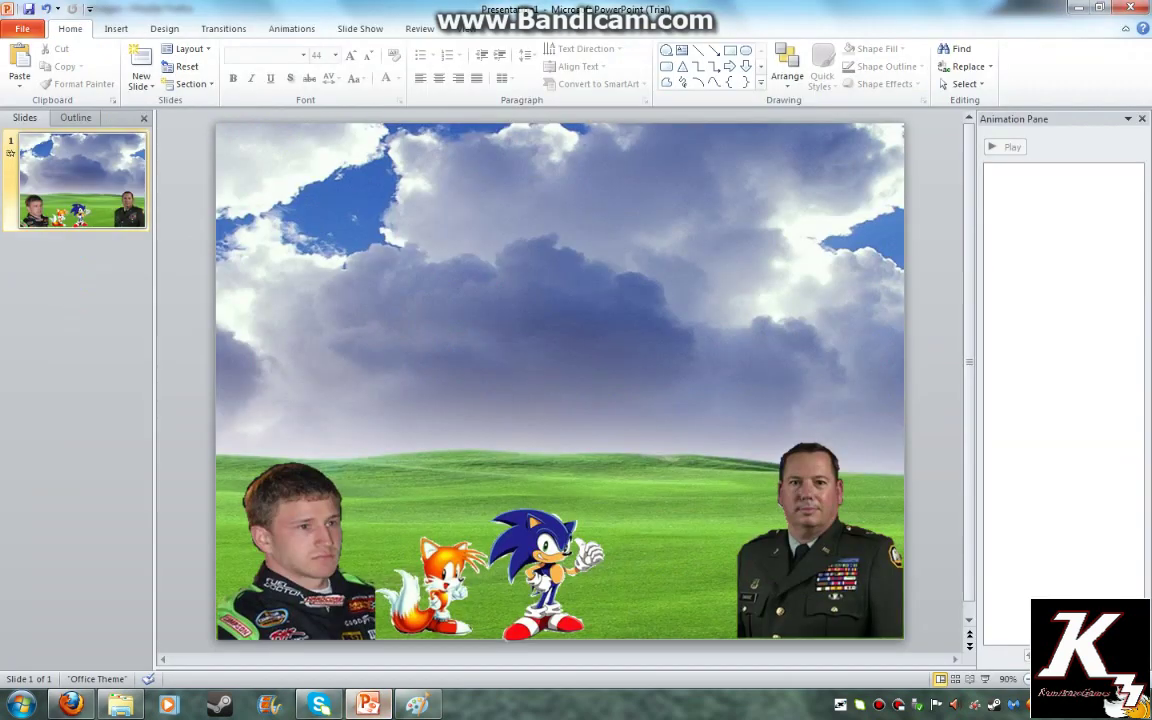
{"action": "key", "text": "alt+Tab"}
{"action": "right_click", "coordinate": [415, 340]}
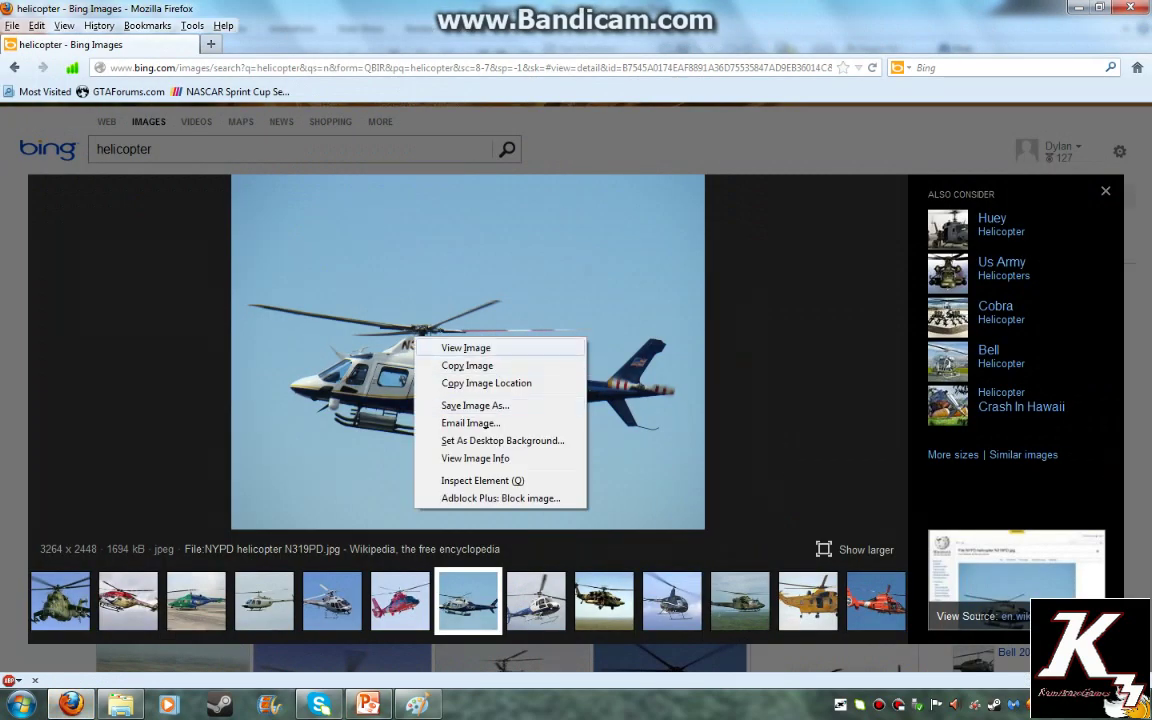
{"action": "left_click", "coordinate": [467, 365]}
Step: Switch to PowerPoint and paste the copied helicopter picture onto the slide
{"action": "key", "text": "alt+Tab"}
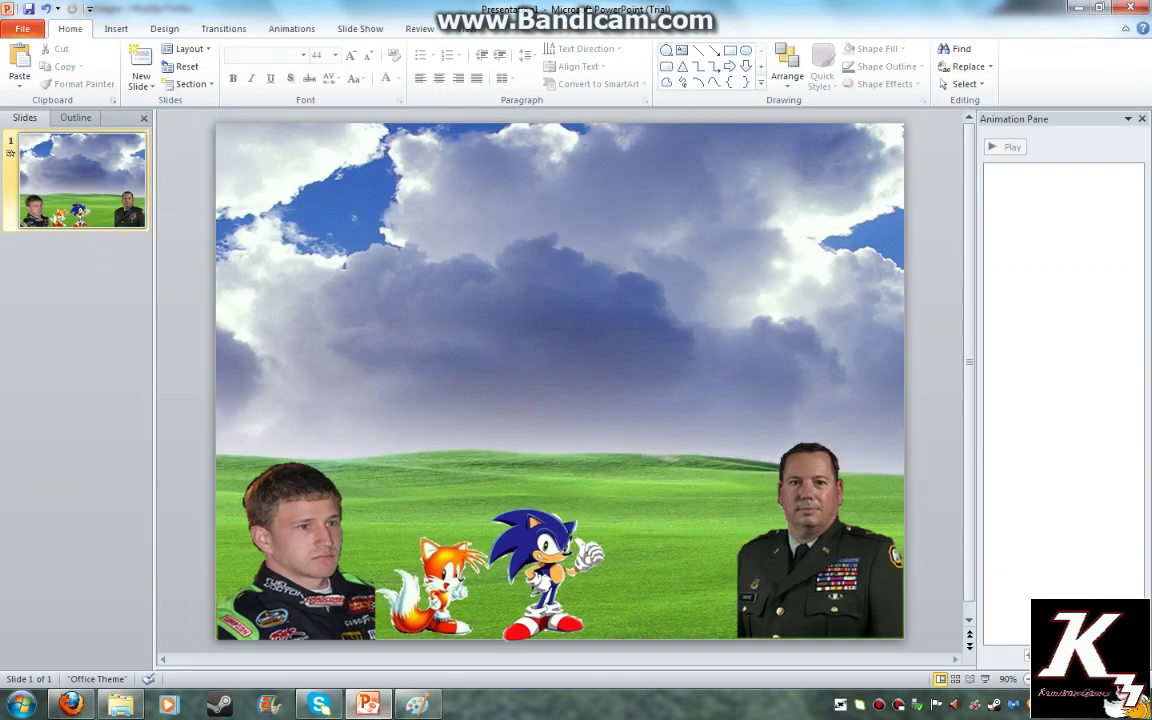
{"action": "right_click", "coordinate": [203, 240]}
{"action": "left_click", "coordinate": [234, 301]}
{"action": "key", "text": "ctrl+v"}
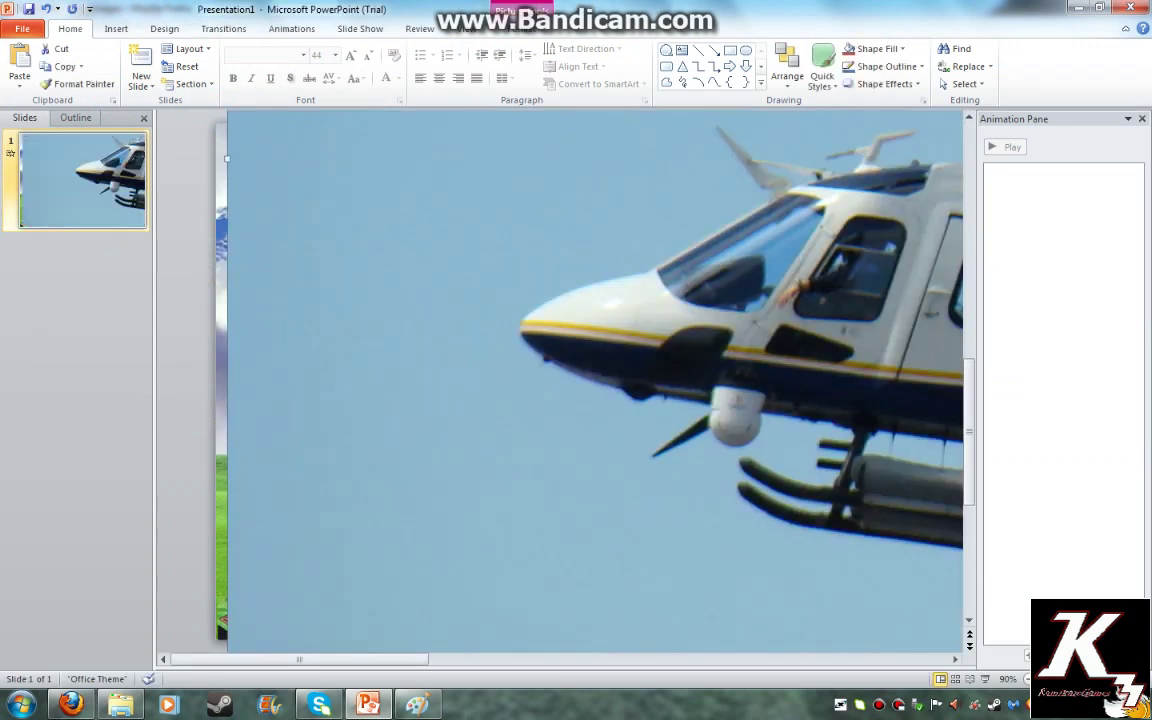
Step: Set the helicopter picture's height to 4" and move it from above the slide into the right part of the sky
{"action": "left_click", "coordinate": [520, 29]}
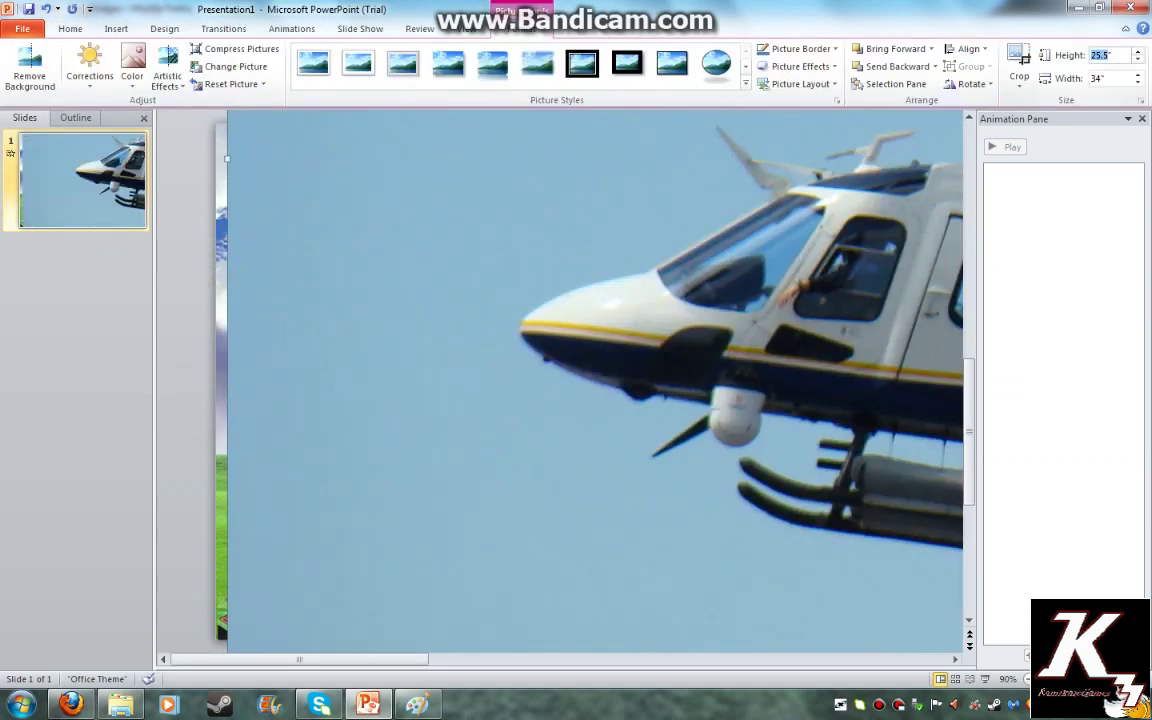
{"action": "key", "text": "Return"}
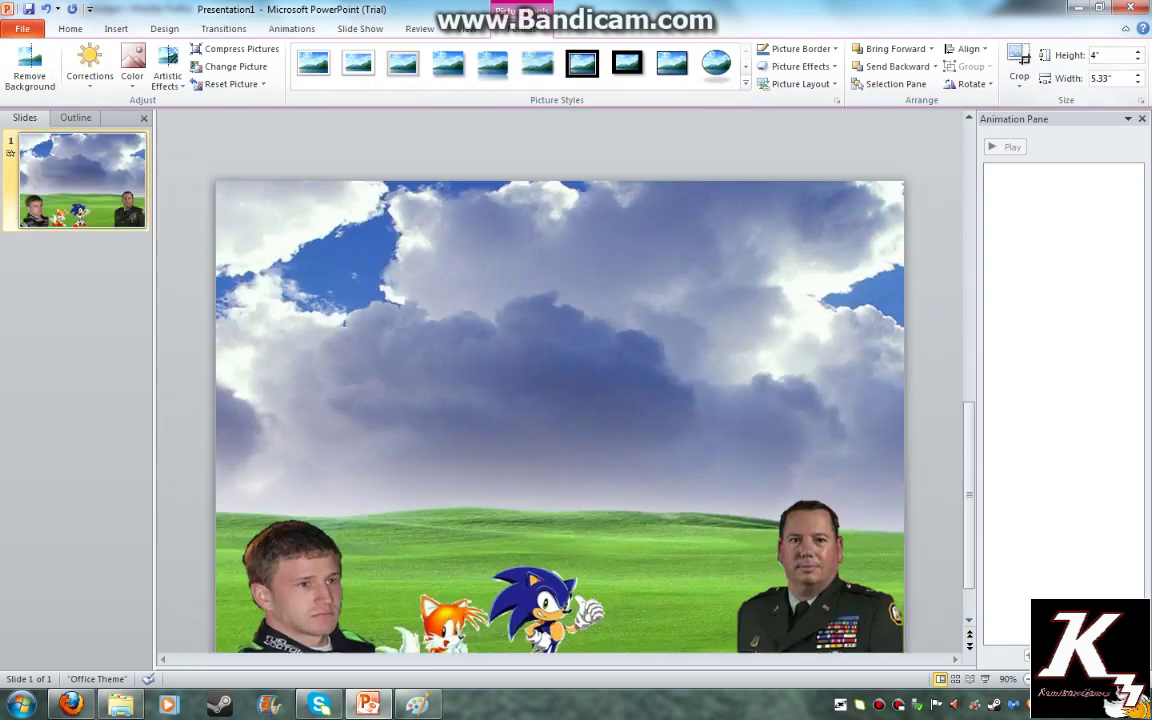
{"action": "scroll", "coordinate": [560, 380], "scroll_direction": "up", "scroll_amount": 5}
{"action": "scroll", "coordinate": [560, 380], "scroll_direction": "up", "scroll_amount": 5}
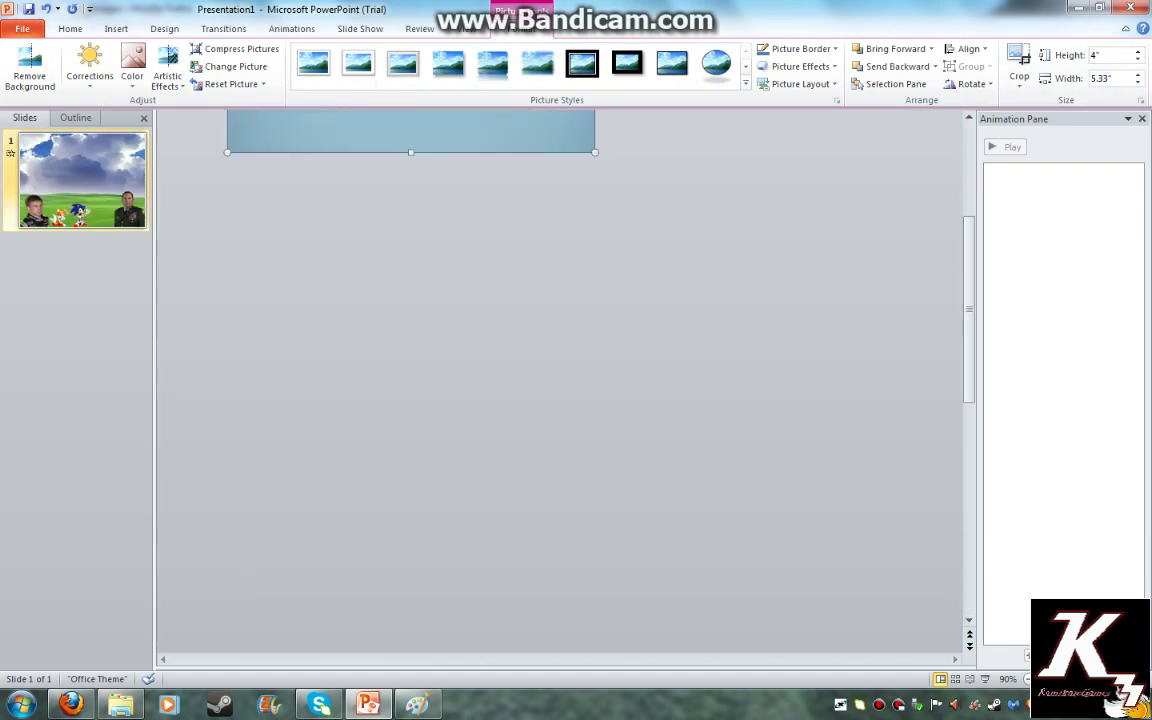
{"action": "left_click_drag", "start_coordinate": [410, 150], "coordinate": [432, 478]}
{"action": "left_click_drag", "start_coordinate": [432, 275], "coordinate": [512, 630]}
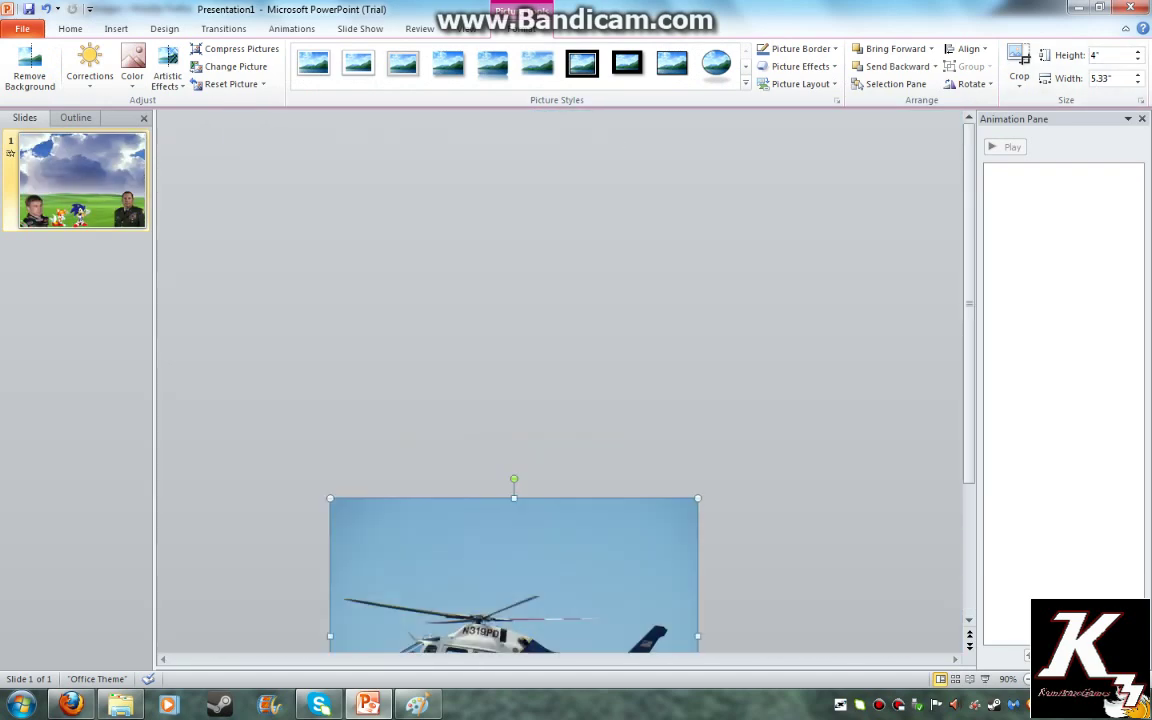
{"action": "left_click_drag", "start_coordinate": [512, 280], "coordinate": [664, 465]}
{"action": "scroll", "coordinate": [664, 465], "scroll_direction": "down", "scroll_amount": 3}
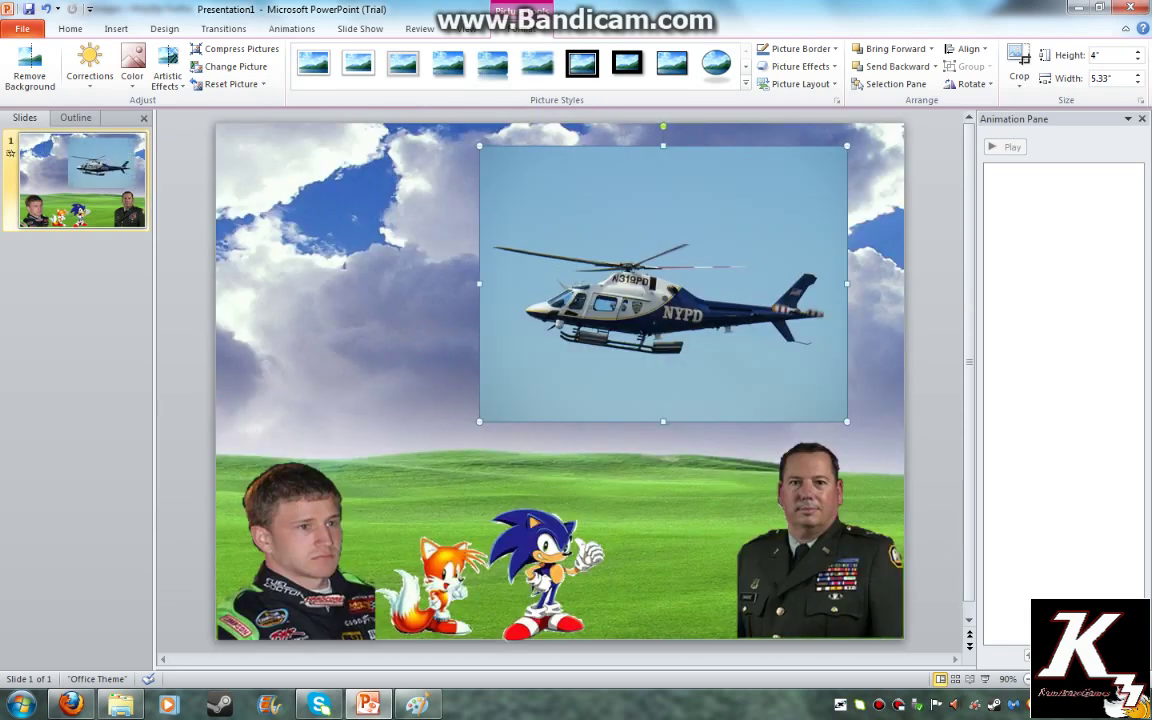
Step: Resize the helicopter picture to about 2.64" high and 3.52" wide and place it in the slide's upper-right corner
{"action": "left_click_drag", "start_coordinate": [847, 146], "coordinate": [629, 309]}
{"action": "left_click_drag", "start_coordinate": [555, 366], "coordinate": [811, 204]}
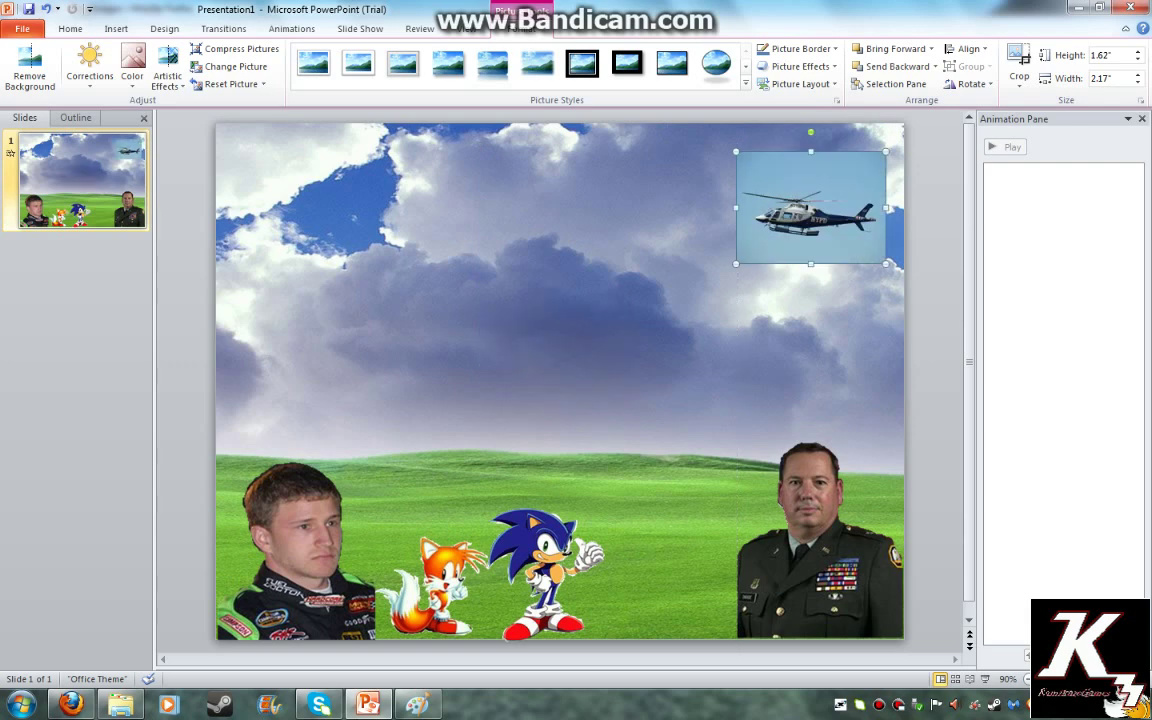
{"action": "left_click_drag", "start_coordinate": [886, 152], "coordinate": [962, 110]}
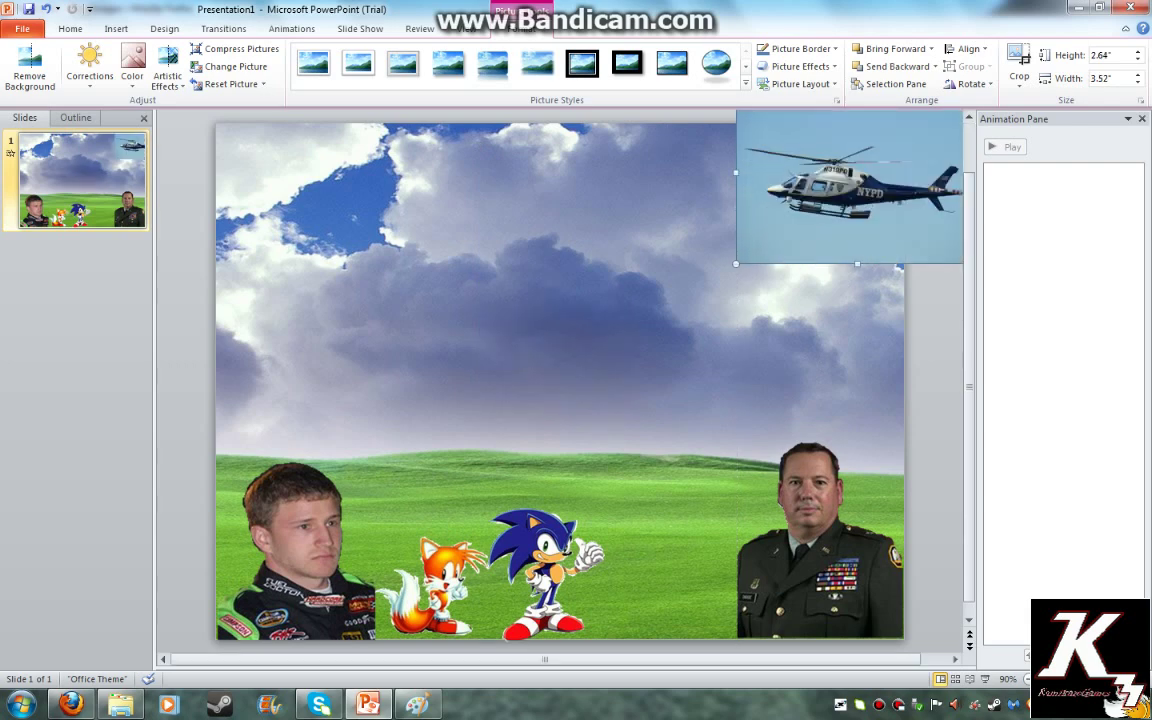
{"action": "left_click_drag", "start_coordinate": [793, 220], "coordinate": [725, 220]}
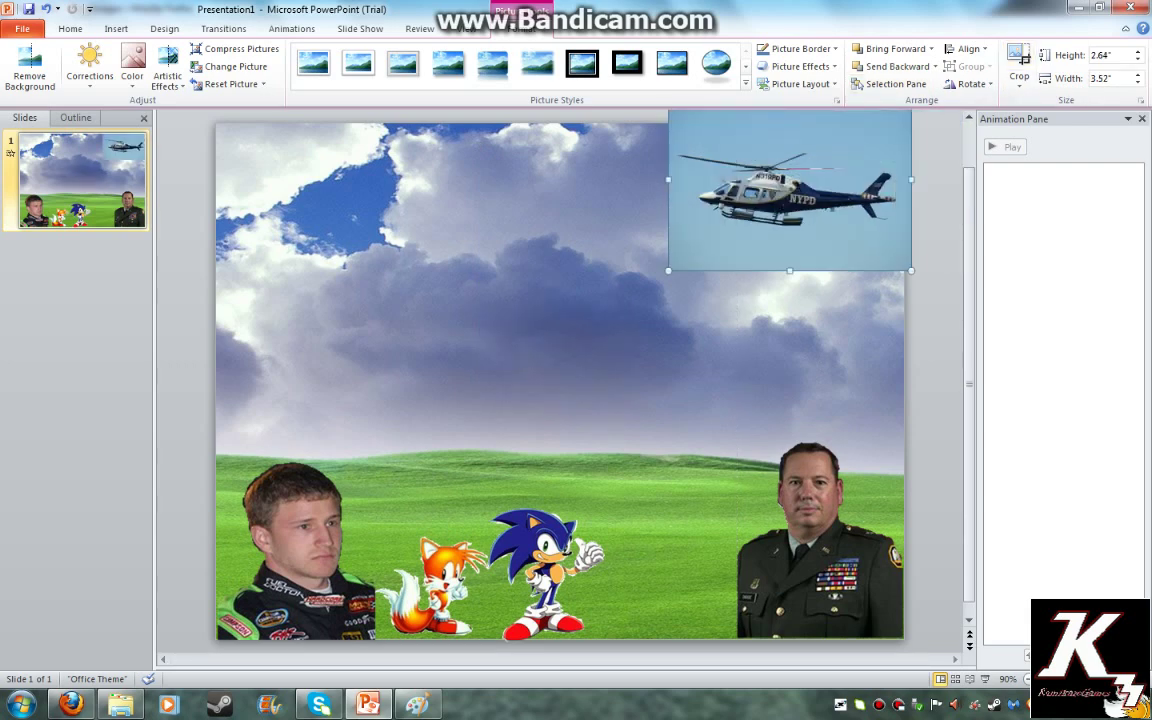
Step: Make the helicopter picture's blue background transparent, sampling the blue above the helicopter's nose as the final transparent color
{"action": "left_click", "coordinate": [132, 70]}
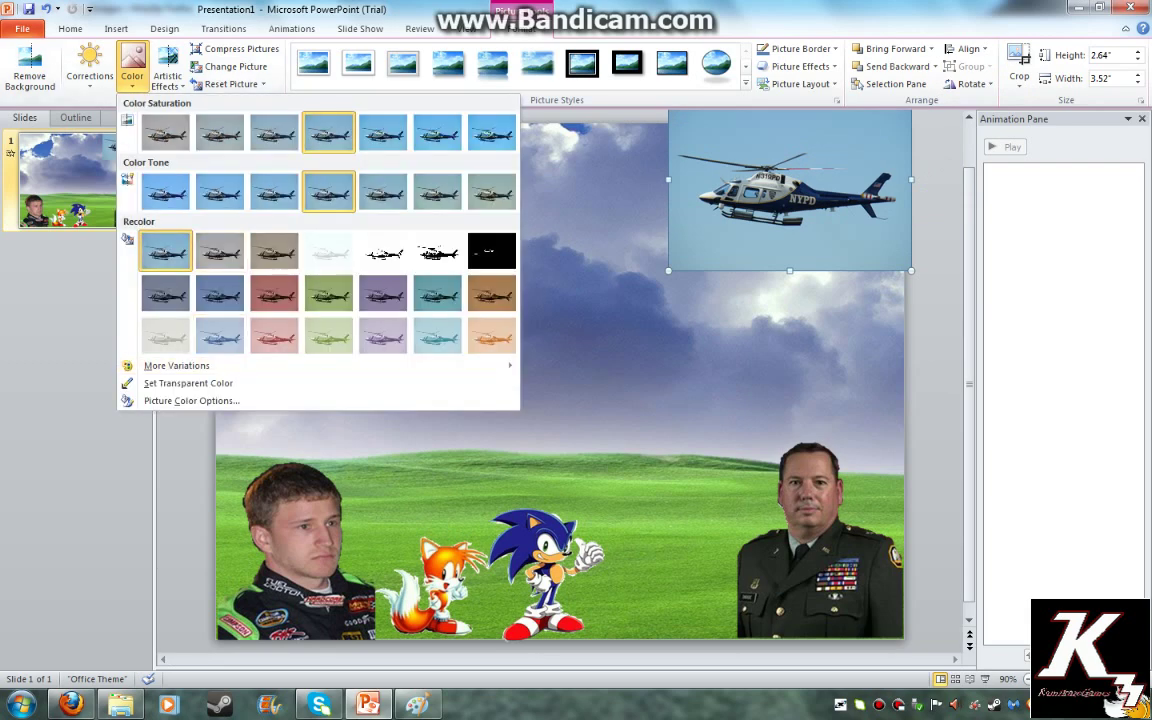
{"action": "left_click", "coordinate": [188, 383]}
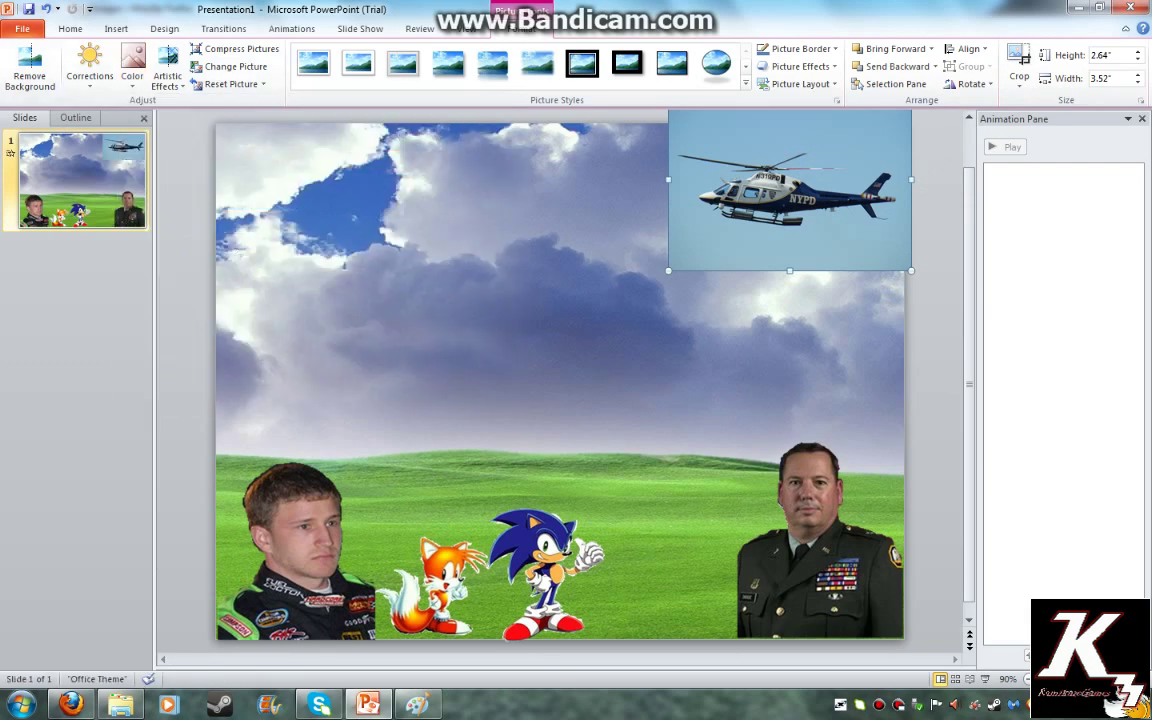
{"action": "left_click", "coordinate": [805, 257]}
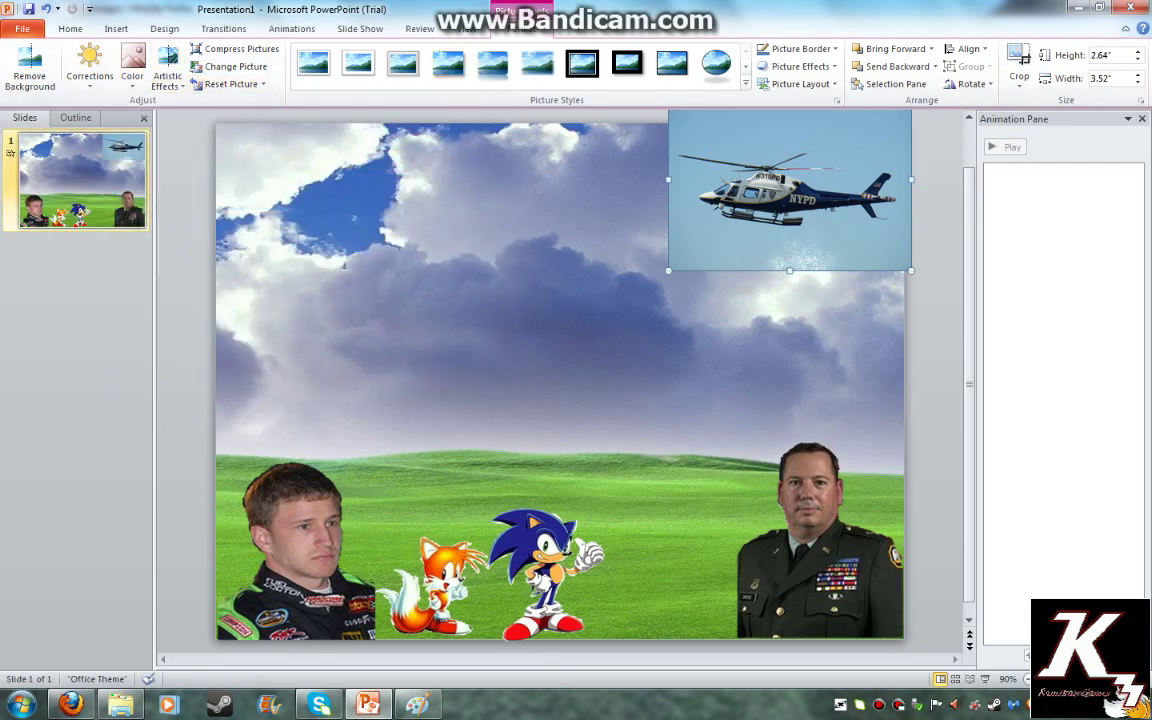
{"action": "left_click", "coordinate": [132, 70]}
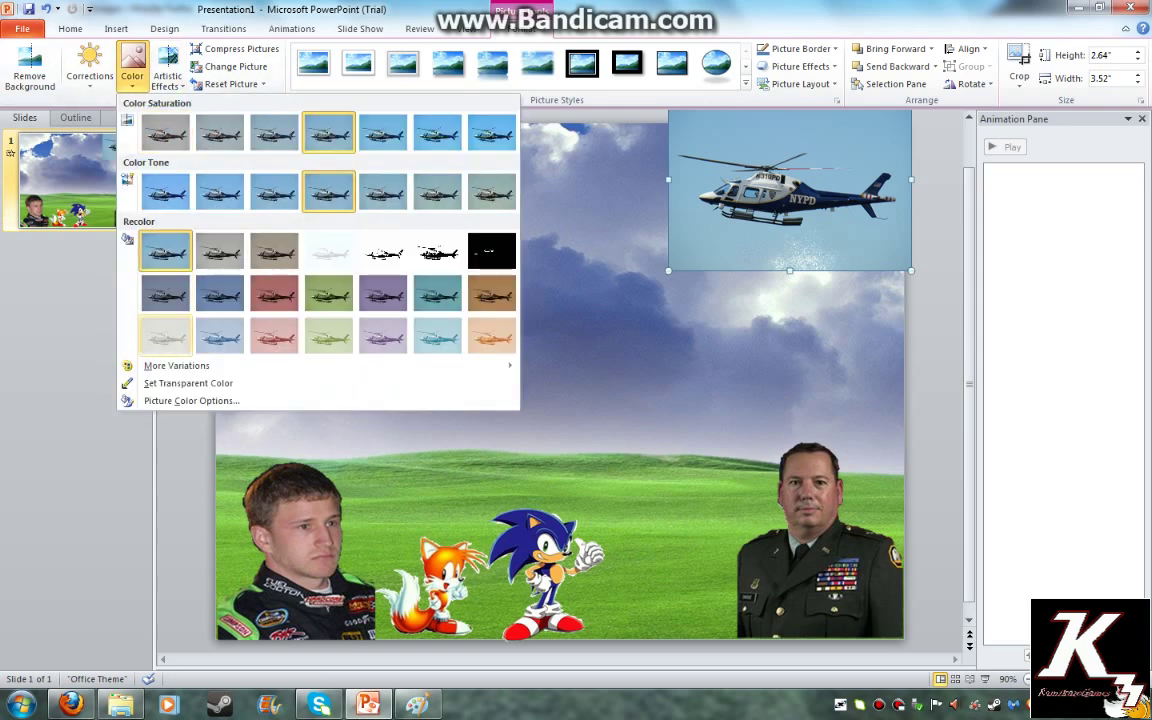
{"action": "left_click", "coordinate": [188, 381]}
{"action": "left_click", "coordinate": [740, 143]}
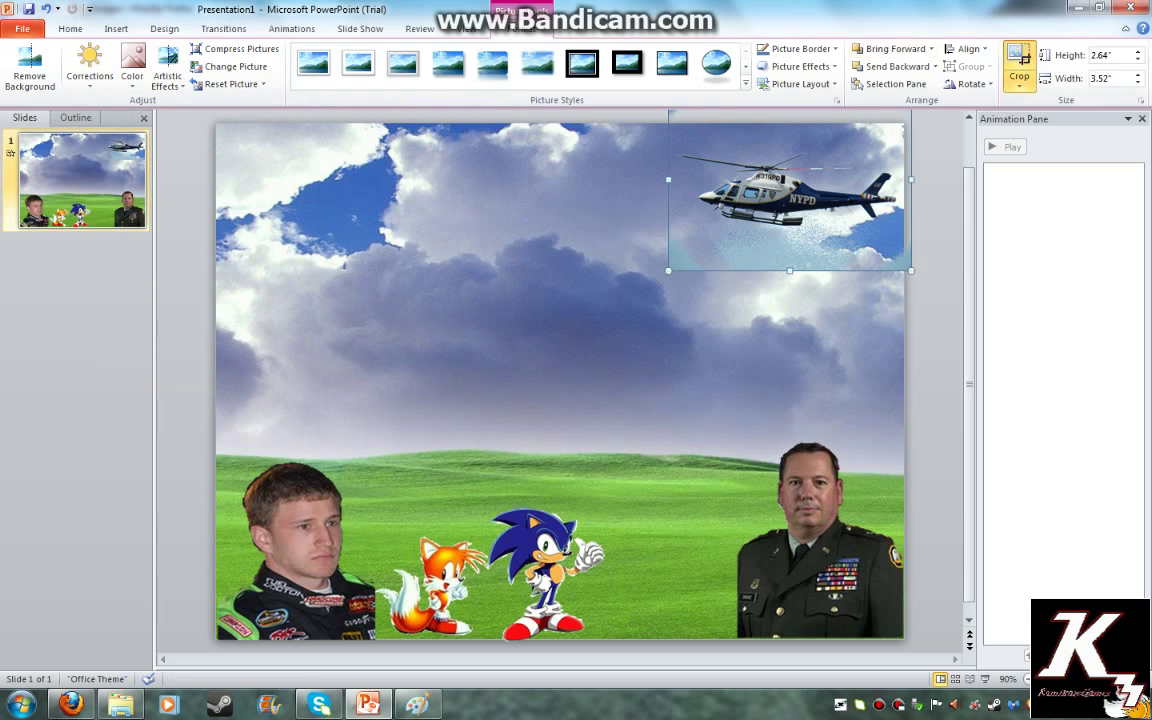
Step: Crop the bottom and top of the helicopter picture close to the aircraft, leaving it about 1.33" high
{"action": "left_click", "coordinate": [1019, 62]}
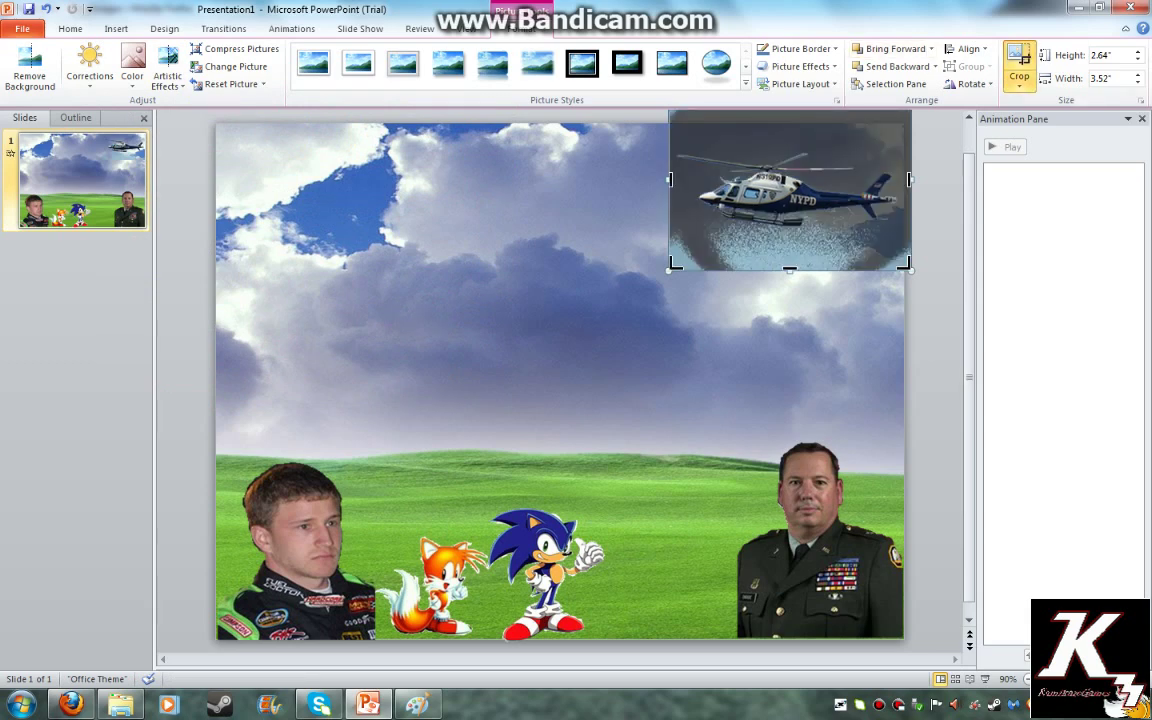
{"action": "left_click_drag", "start_coordinate": [789, 268], "coordinate": [800, 305]}
{"action": "left_click", "coordinate": [790, 330]}
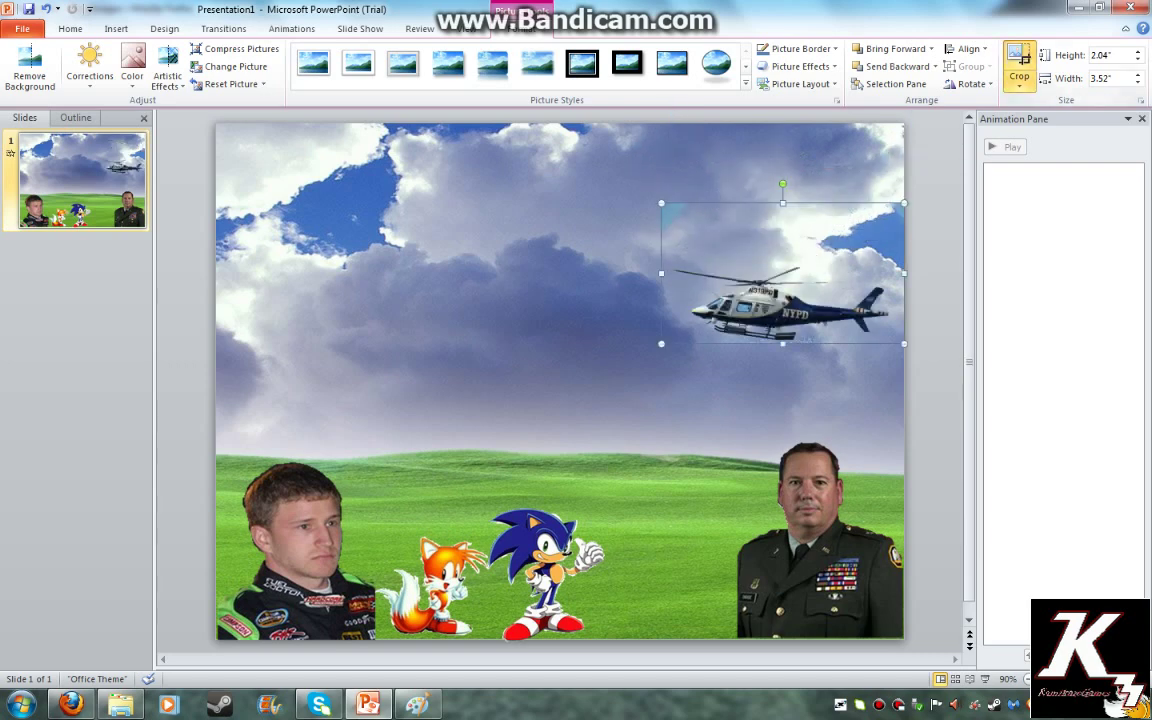
{"action": "left_click", "coordinate": [1019, 60]}
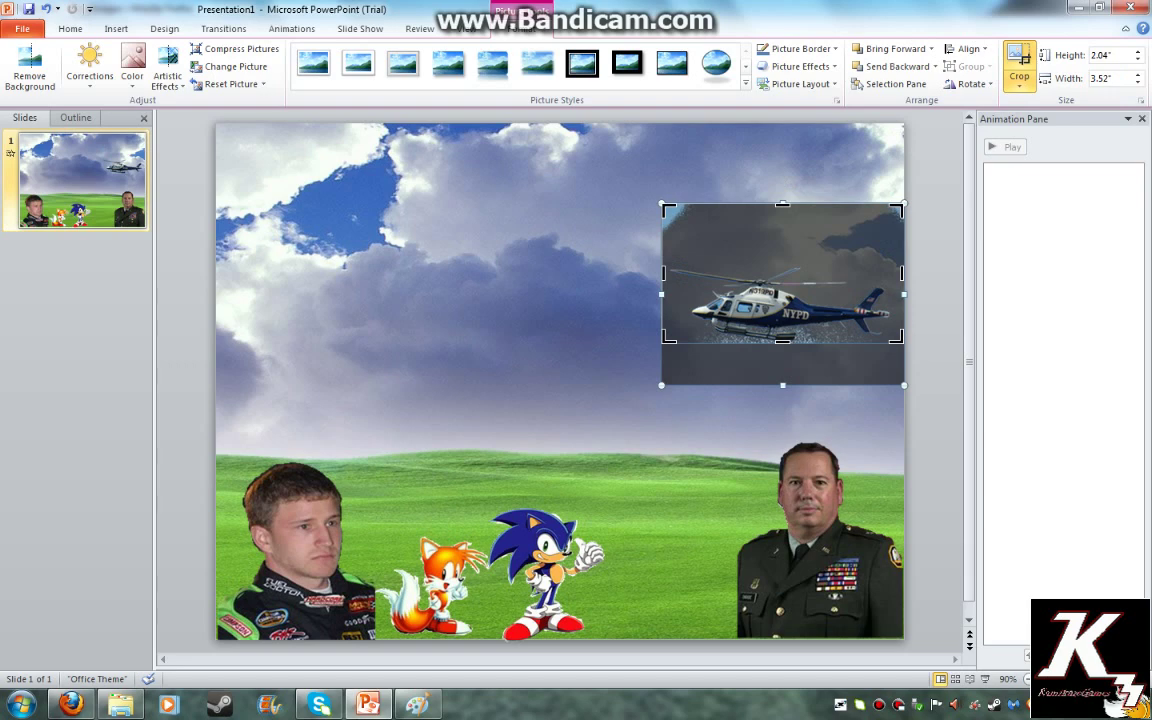
{"action": "left_click_drag", "start_coordinate": [783, 205], "coordinate": [783, 252]}
{"action": "left_click", "coordinate": [610, 240]}
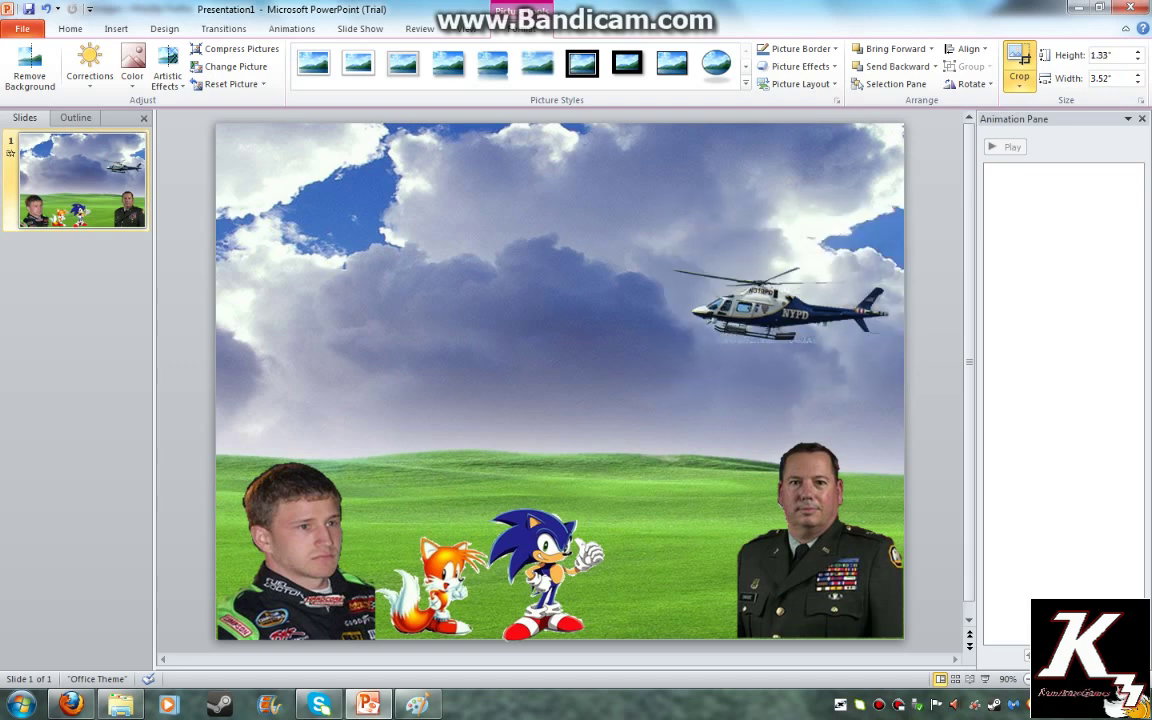
Step: Move the helicopter just above the slide's upper edge and draw a custom motion path straight down into the sky
{"action": "left_click", "coordinate": [775, 300]}
{"action": "left_click_drag", "start_coordinate": [782, 310], "coordinate": [783, 113]}
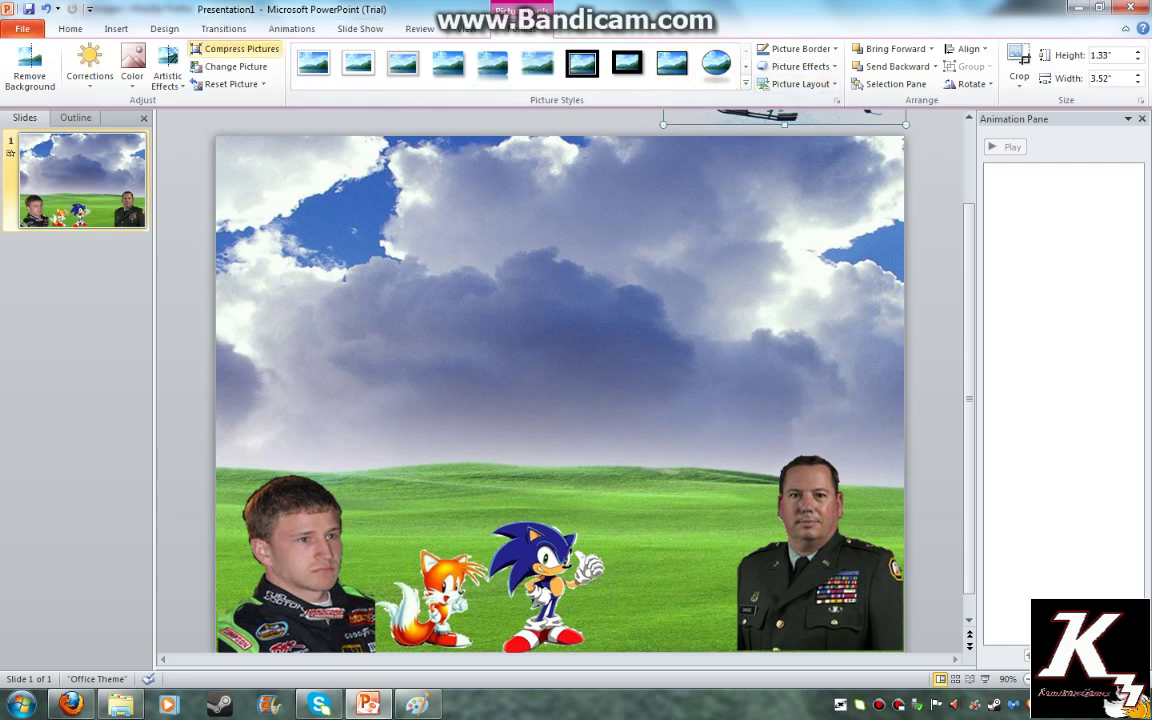
{"action": "left_click", "coordinate": [290, 28]}
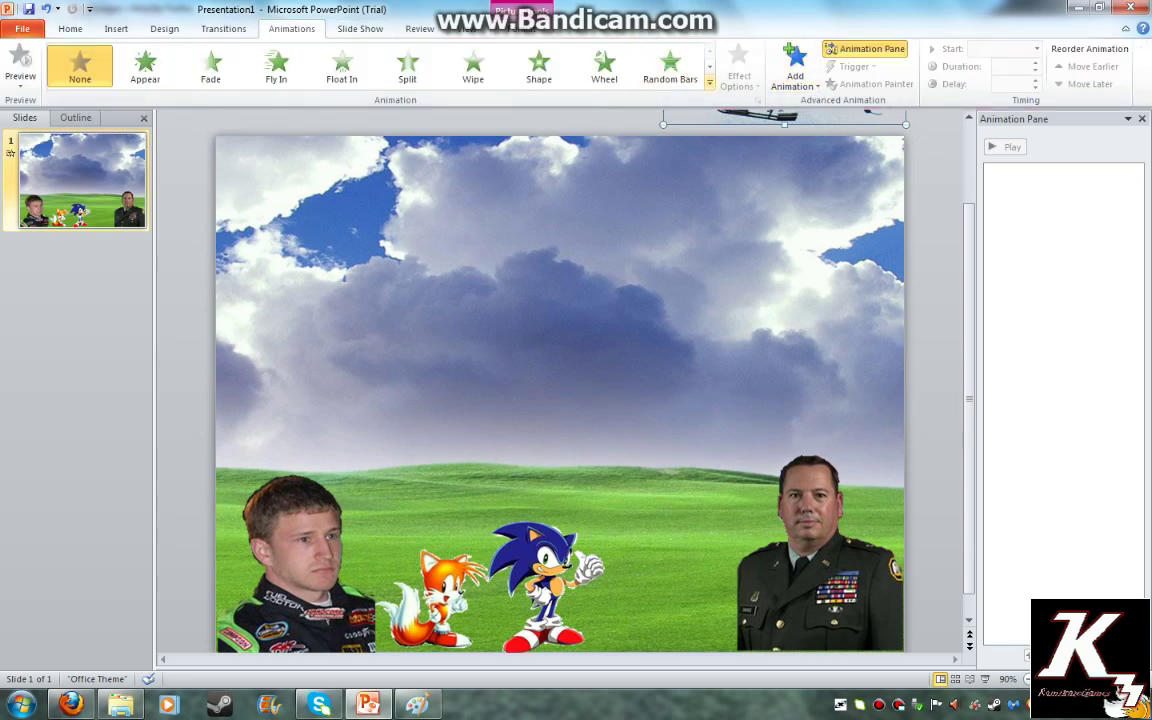
{"action": "left_click", "coordinate": [709, 82]}
{"action": "left_click", "coordinate": [407, 432]}
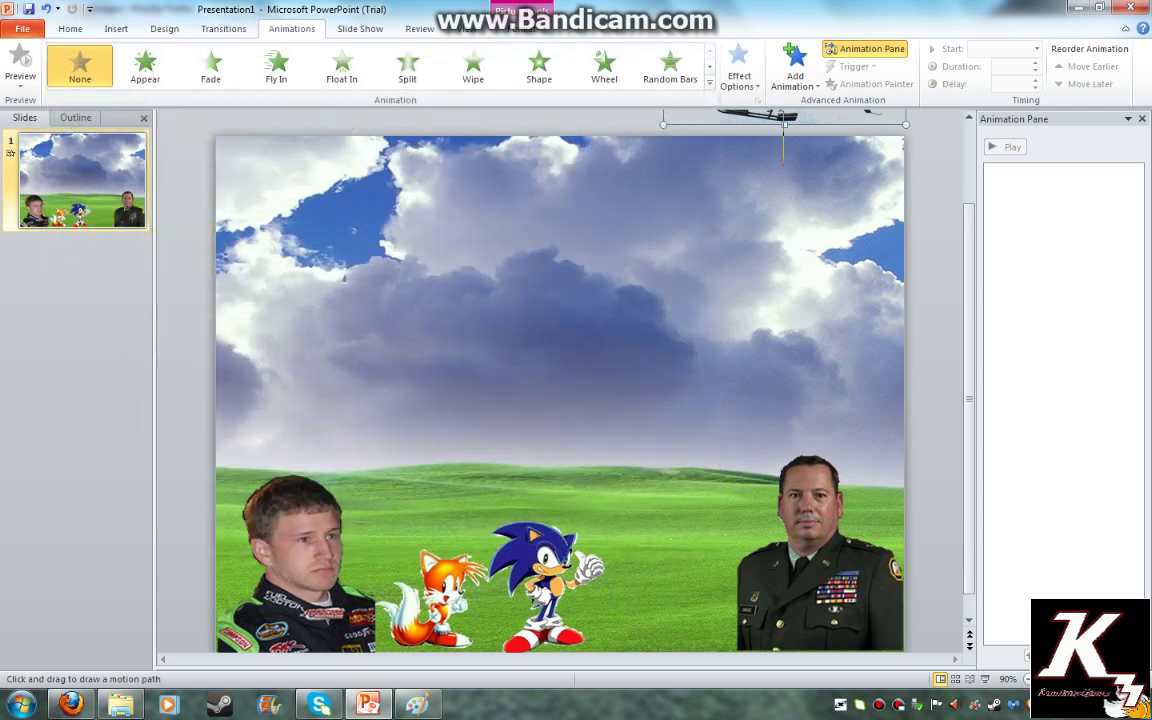
{"action": "left_click_drag", "start_coordinate": [783, 160], "coordinate": [776, 259]}
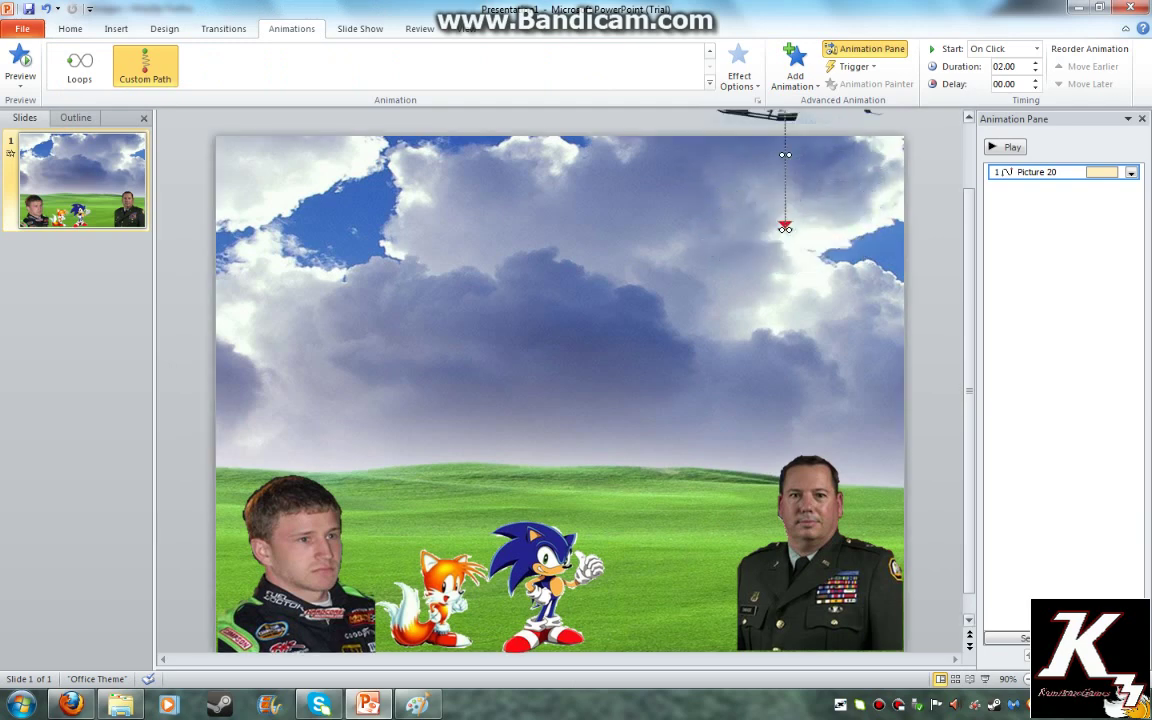
Step: Set the helicopter's motion path to a 0-second smooth start and a duration of 3 seconds
{"action": "left_click", "coordinate": [1131, 172]}
{"action": "left_click", "coordinate": [955, 256]}
{"action": "left_click_drag", "start_coordinate": [384, 340], "coordinate": [360, 340]}
{"action": "key", "text": "ctrl+Tab"}
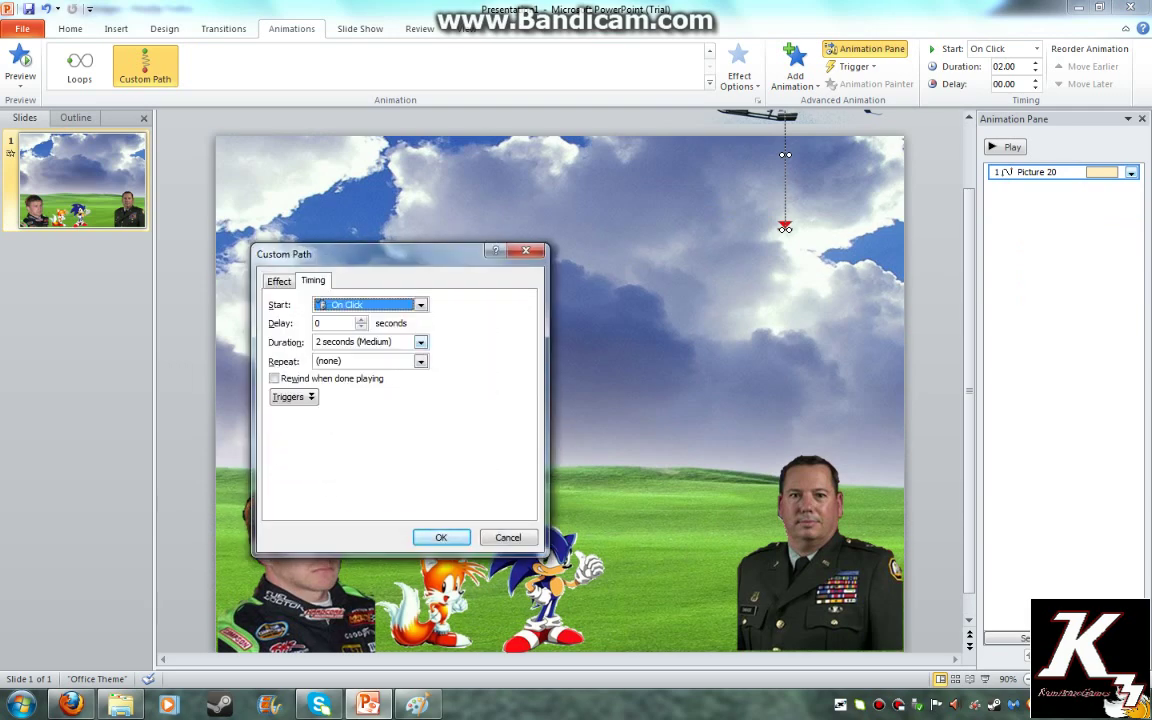
{"action": "key", "text": "Tab"}
{"action": "key", "text": "Tab"}
{"action": "type", "text": "3"}
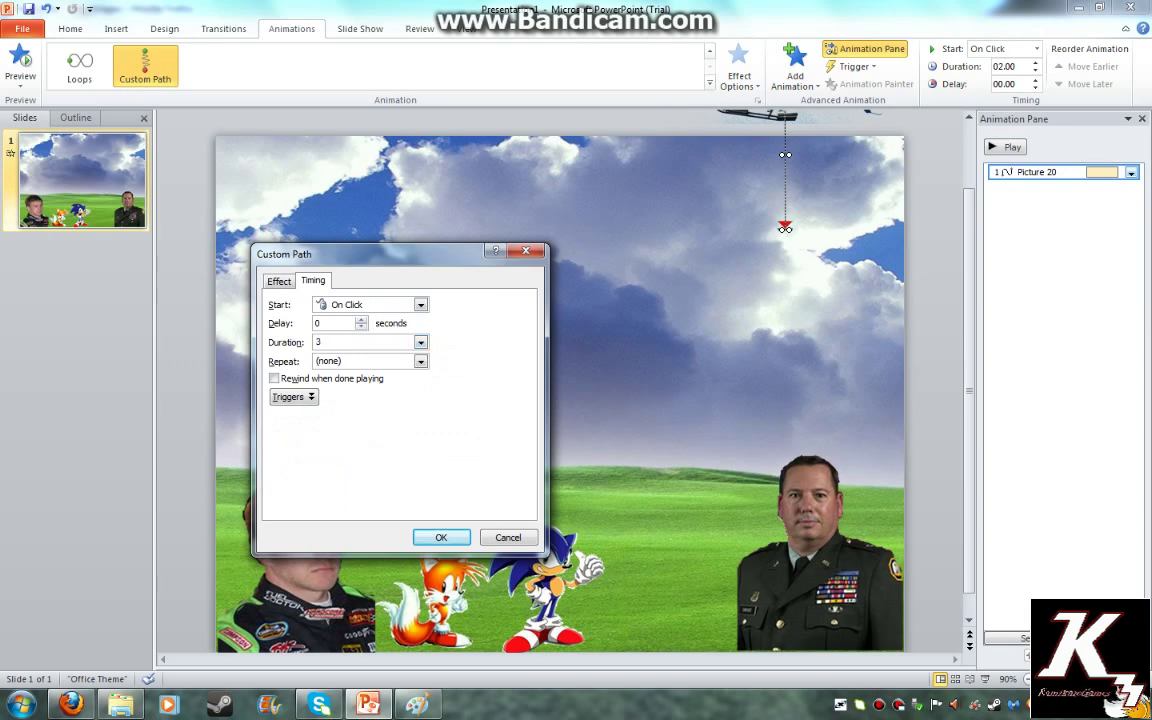
{"action": "key", "text": "ctrl+Tab"}
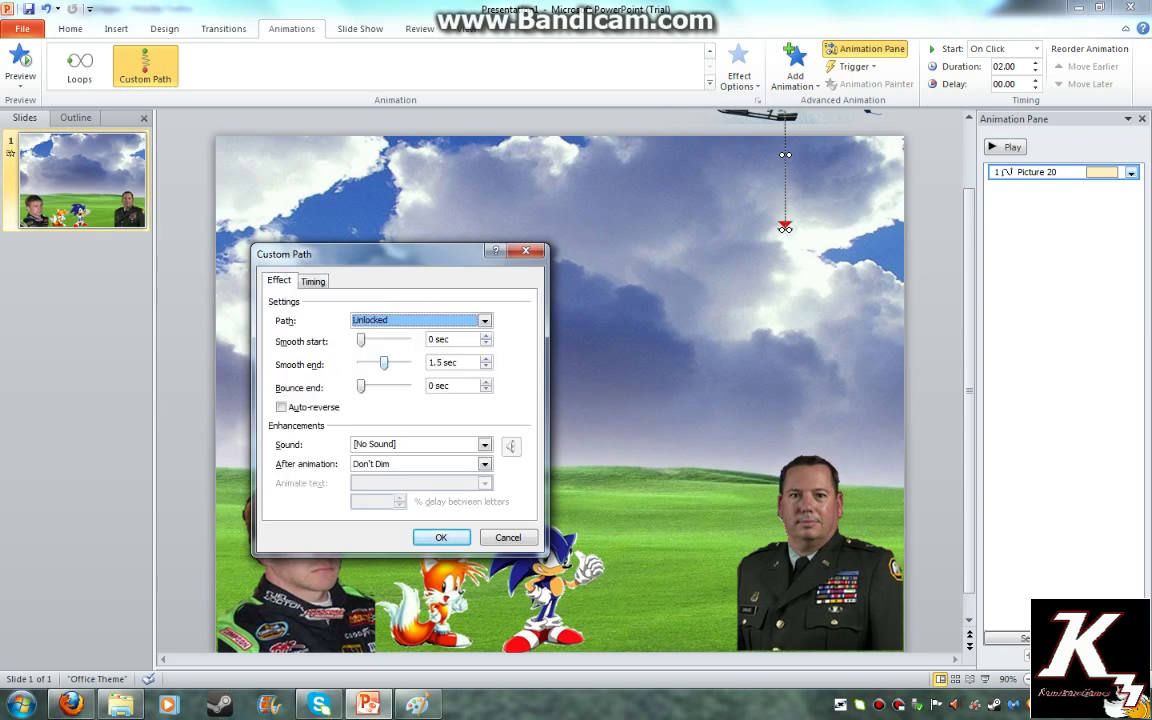
{"action": "key", "text": "Return"}
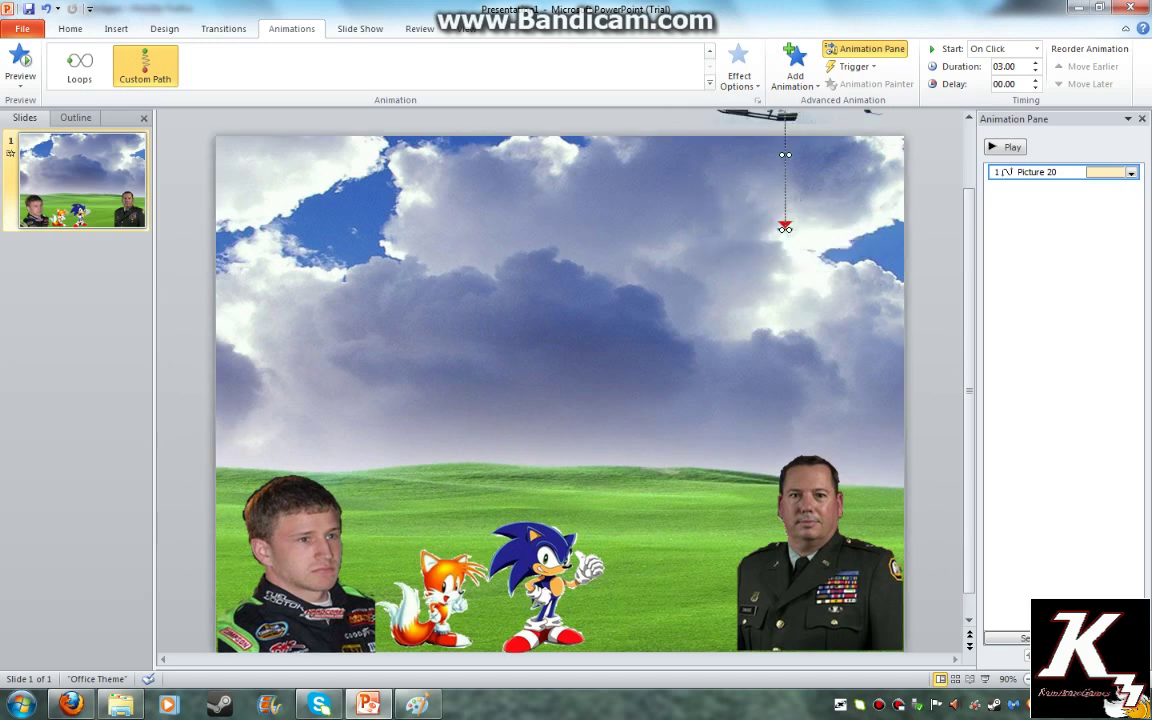
Step: Switch to Firefox and search Bing Images for "rope"
{"action": "left_click", "coordinate": [776, 116]}
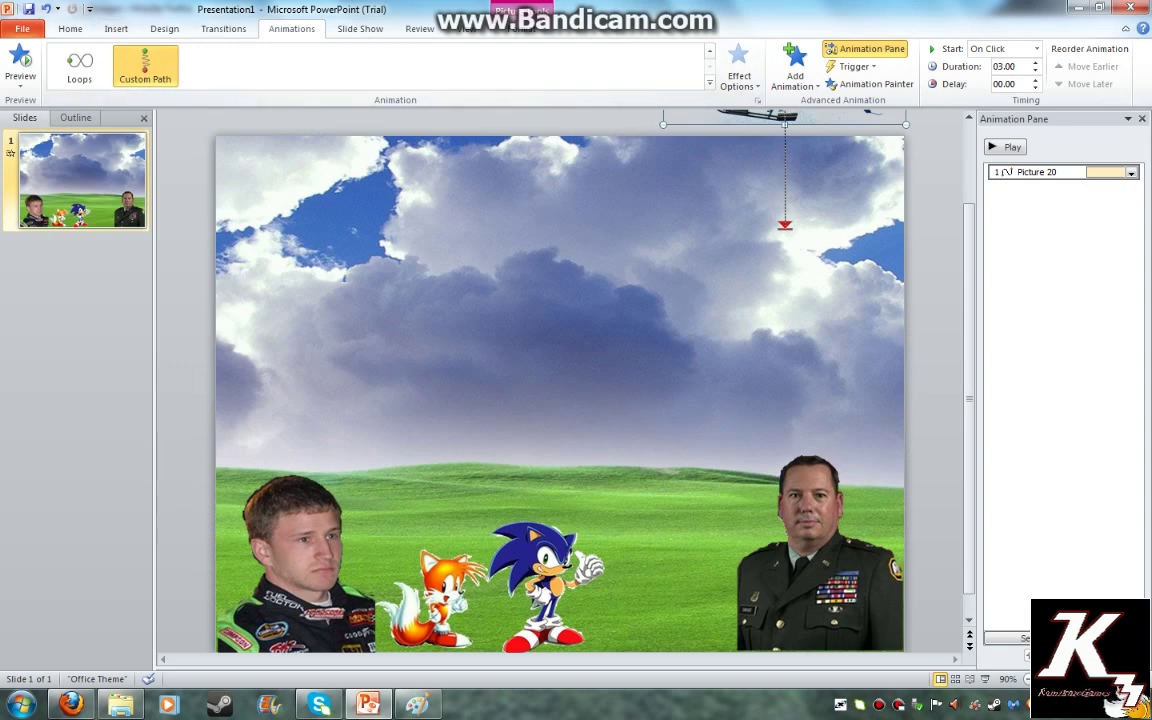
{"action": "left_click", "coordinate": [71, 704]}
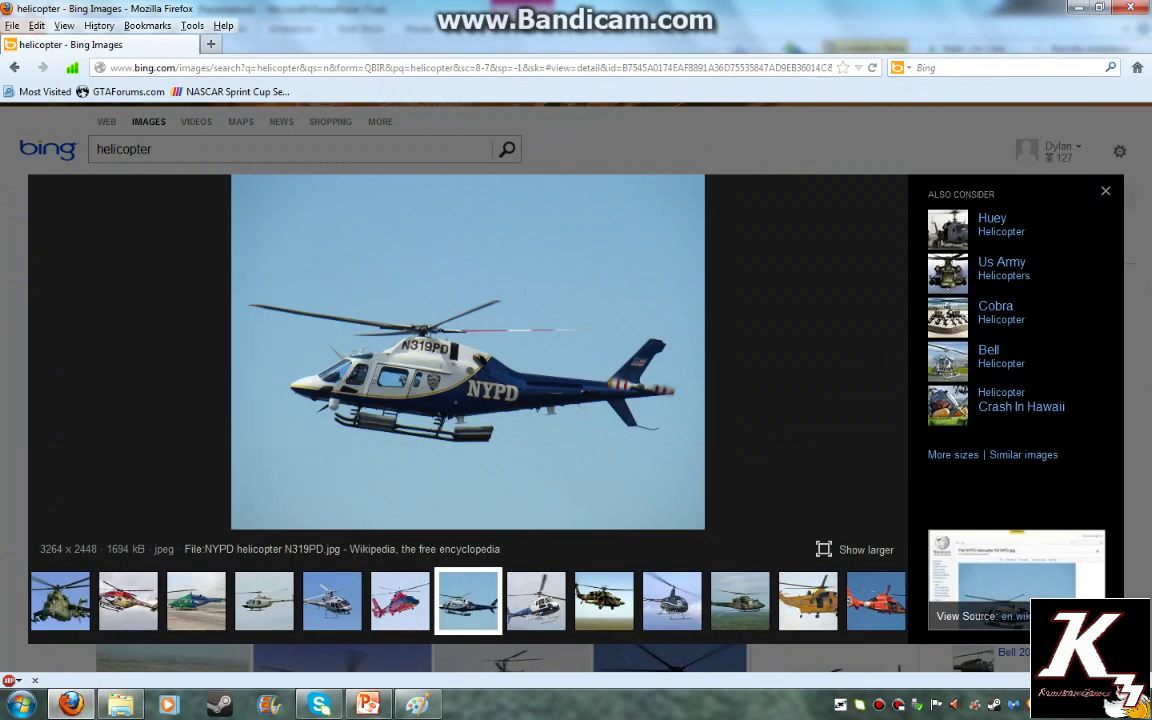
{"action": "left_click", "coordinate": [140, 149]}
{"action": "double_click", "coordinate": [130, 149]}
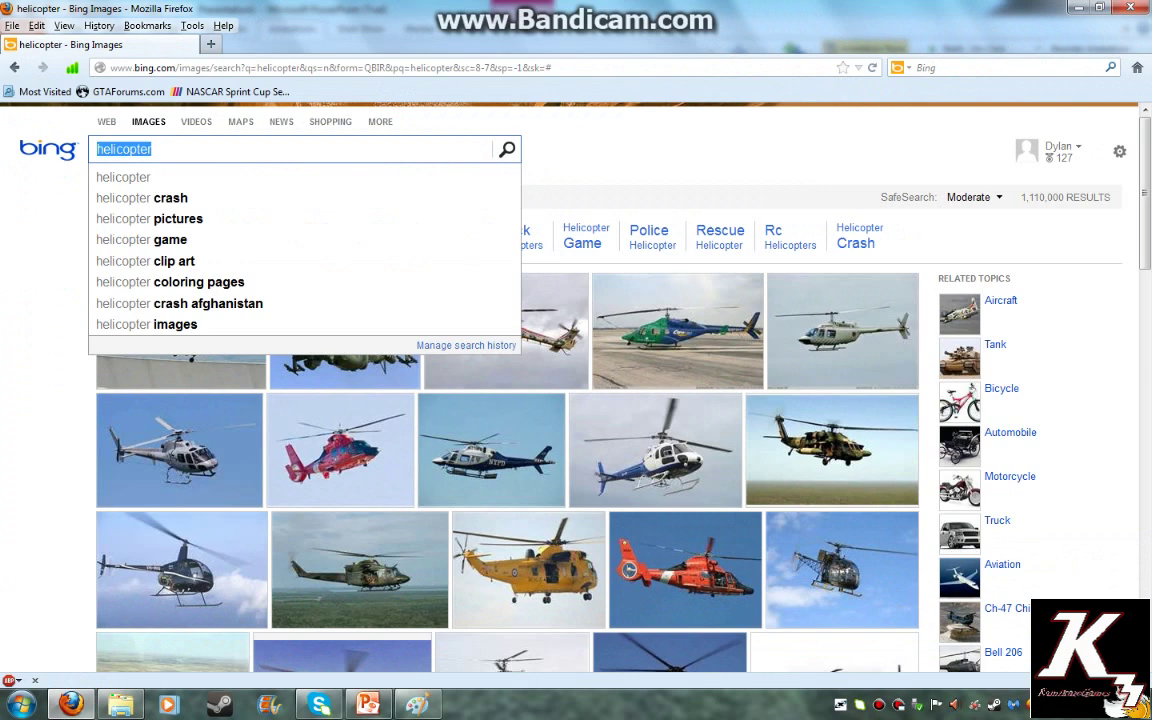
{"action": "type", "text": "rope"}
{"action": "key", "text": "Return"}
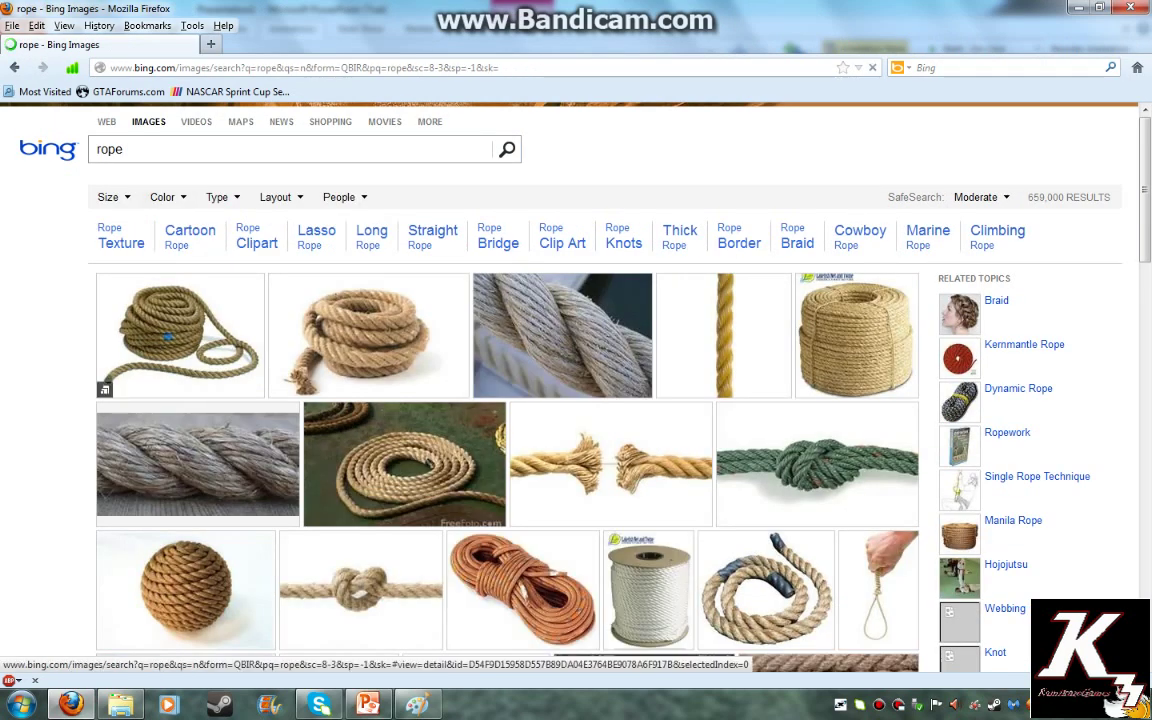
Step: Copy the straight vertical rope image from the Bing results, switch to PowerPoint and paste it onto the slide
{"action": "left_click", "coordinate": [723, 340]}
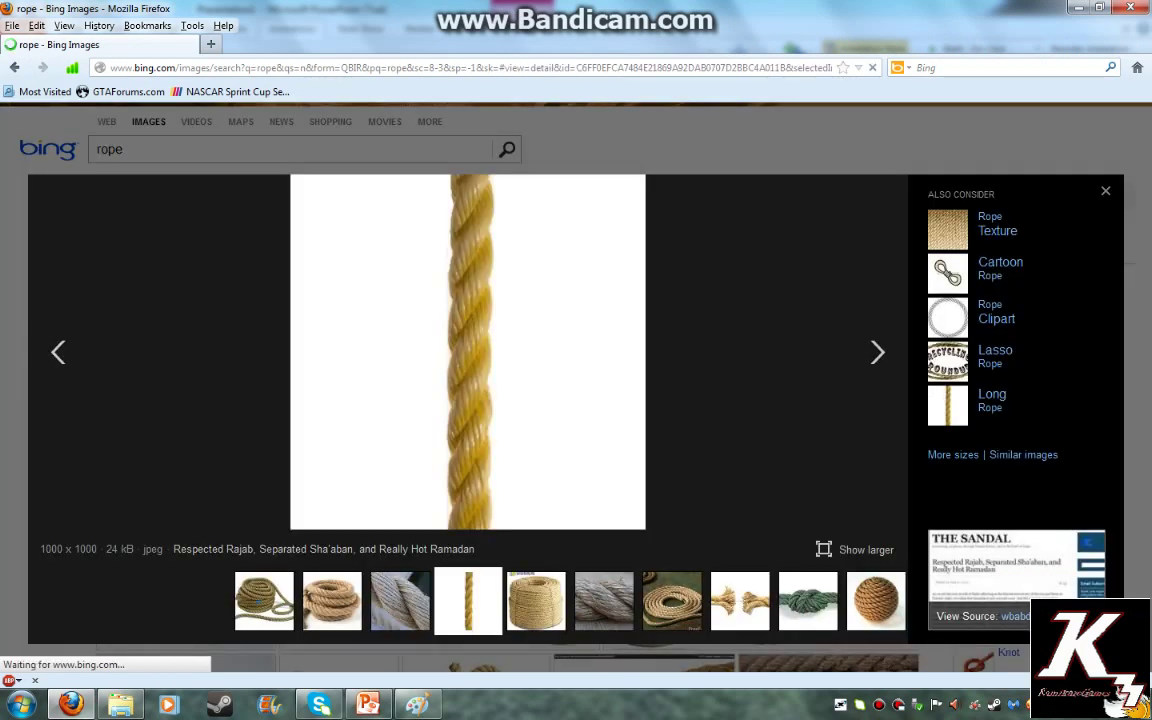
{"action": "right_click", "coordinate": [452, 332]}
{"action": "left_click", "coordinate": [500, 362]}
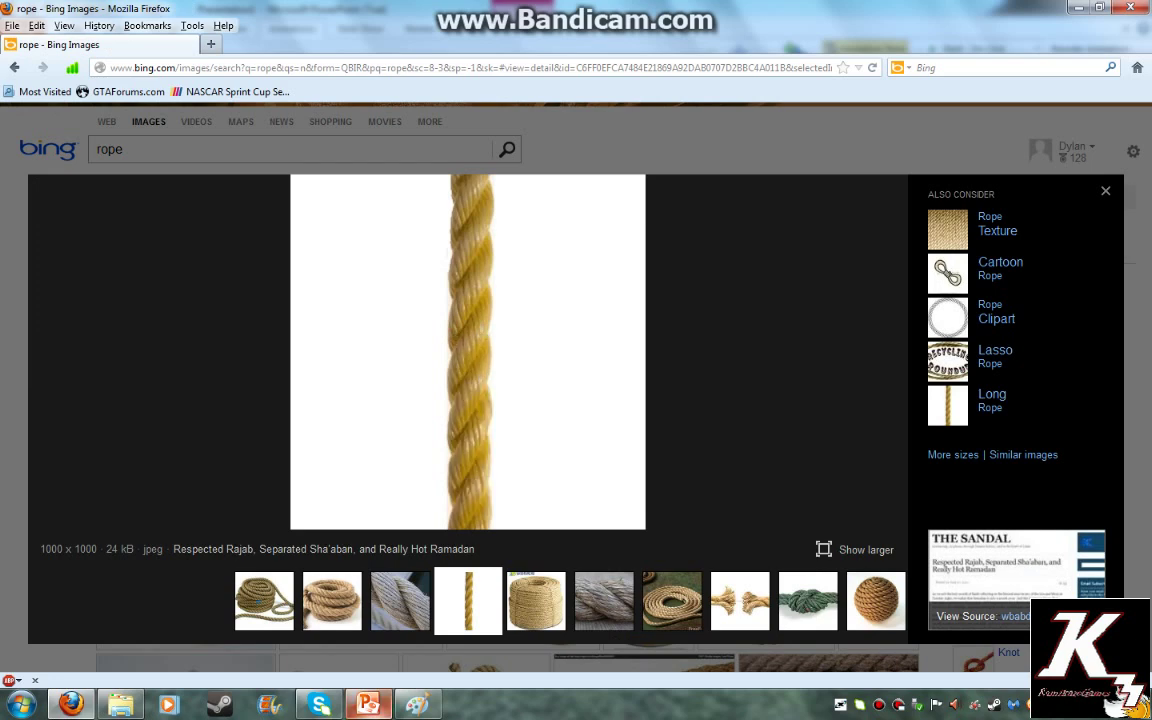
{"action": "left_click", "coordinate": [368, 704]}
{"action": "right_click", "coordinate": [184, 242]}
{"action": "left_click", "coordinate": [217, 305]}
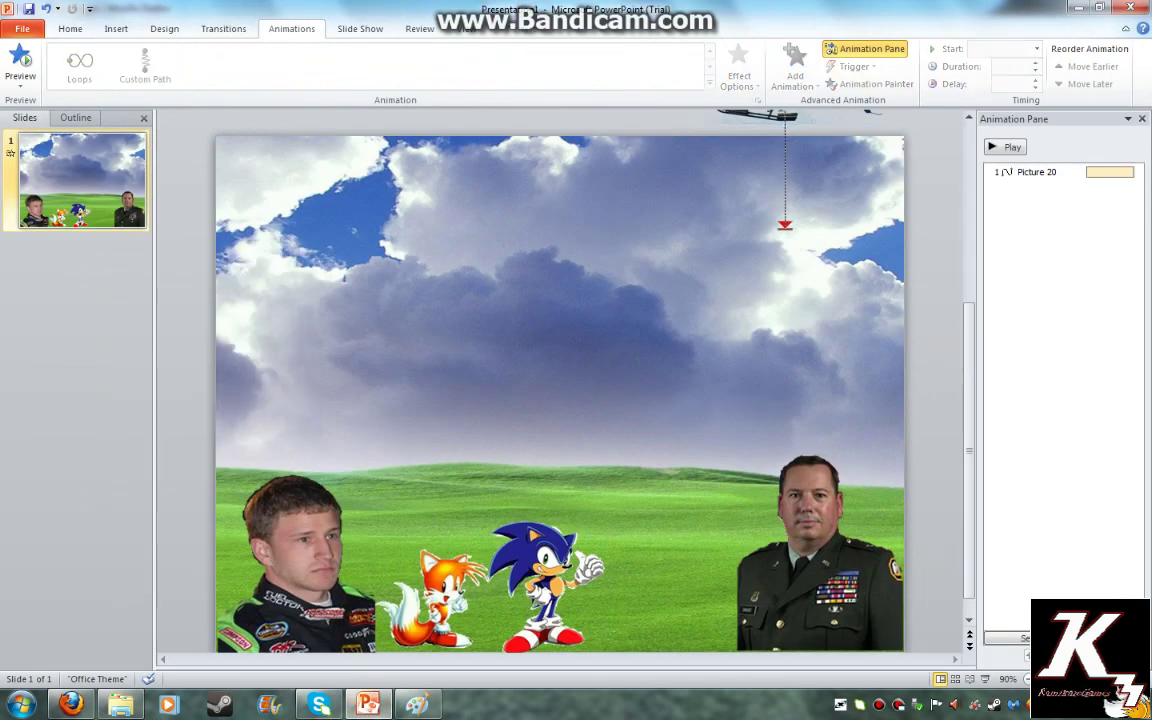
{"action": "key", "text": "ctrl+v"}
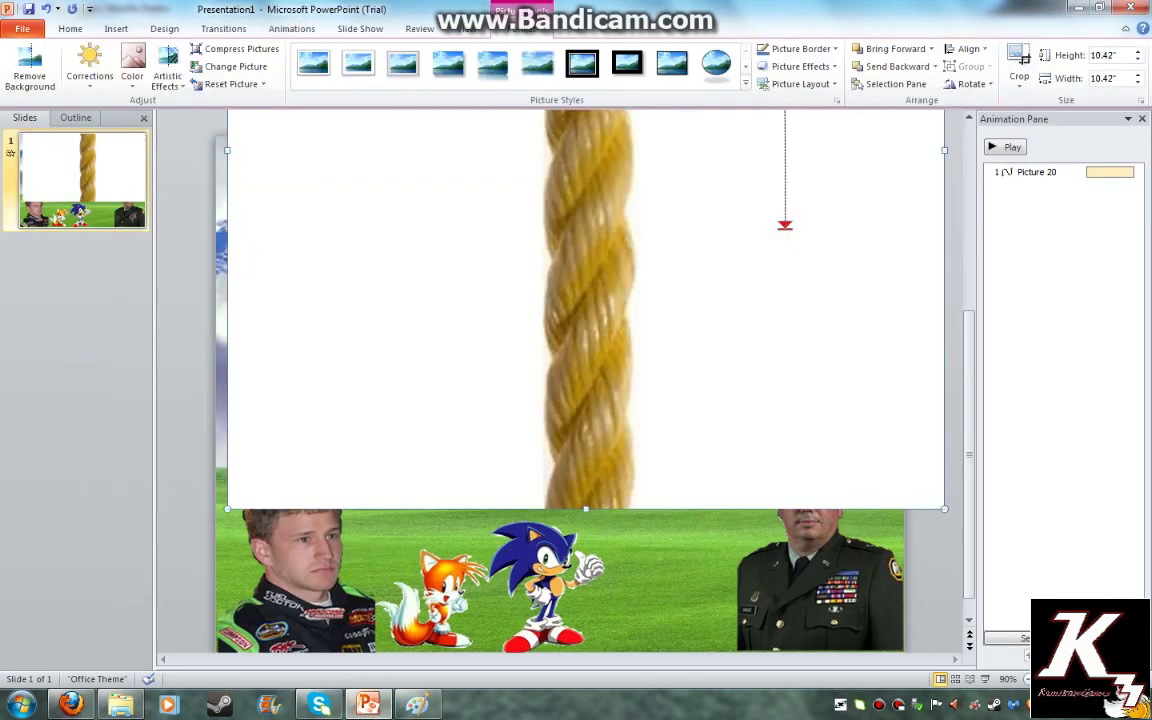
Step: Set the rope picture's size to 4" and move it onto the middle of the slide's sky
{"action": "left_click", "coordinate": [1104, 56]}
{"action": "type", "text": "4"}
{"action": "key", "text": "Return"}
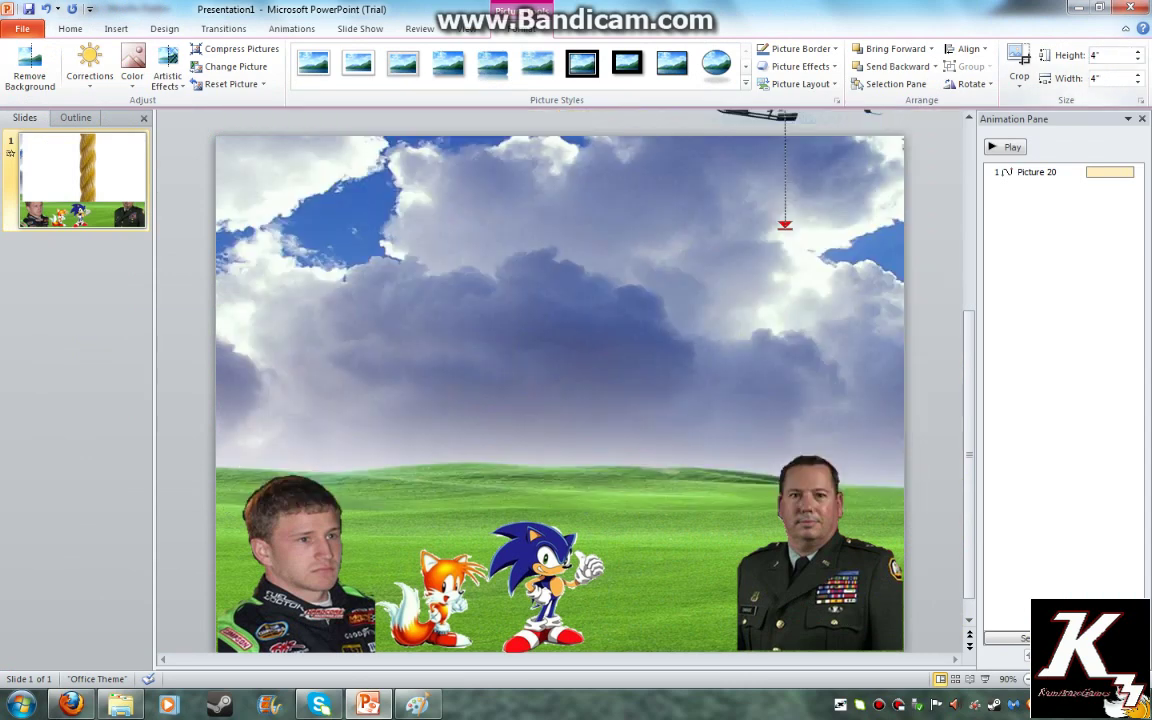
{"action": "scroll", "coordinate": [560, 400], "scroll_direction": "up", "scroll_amount": 2}
{"action": "scroll", "coordinate": [560, 400], "scroll_direction": "up", "scroll_amount": 3}
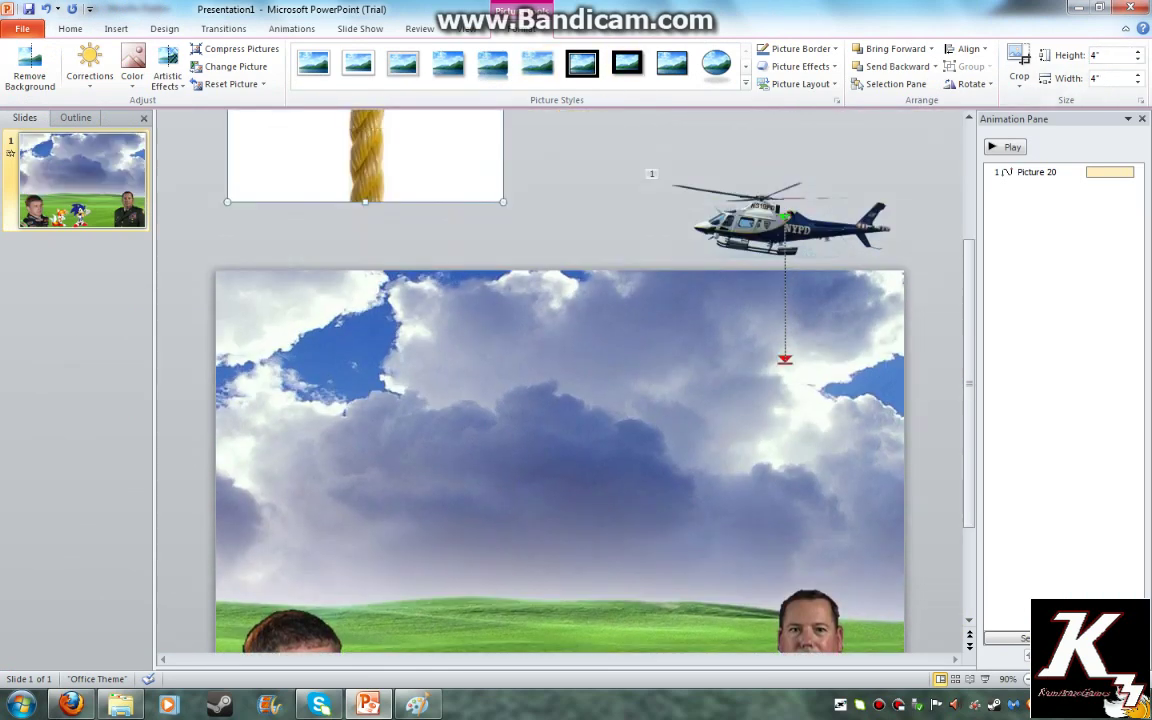
{"action": "left_click_drag", "start_coordinate": [365, 200], "coordinate": [514, 596]}
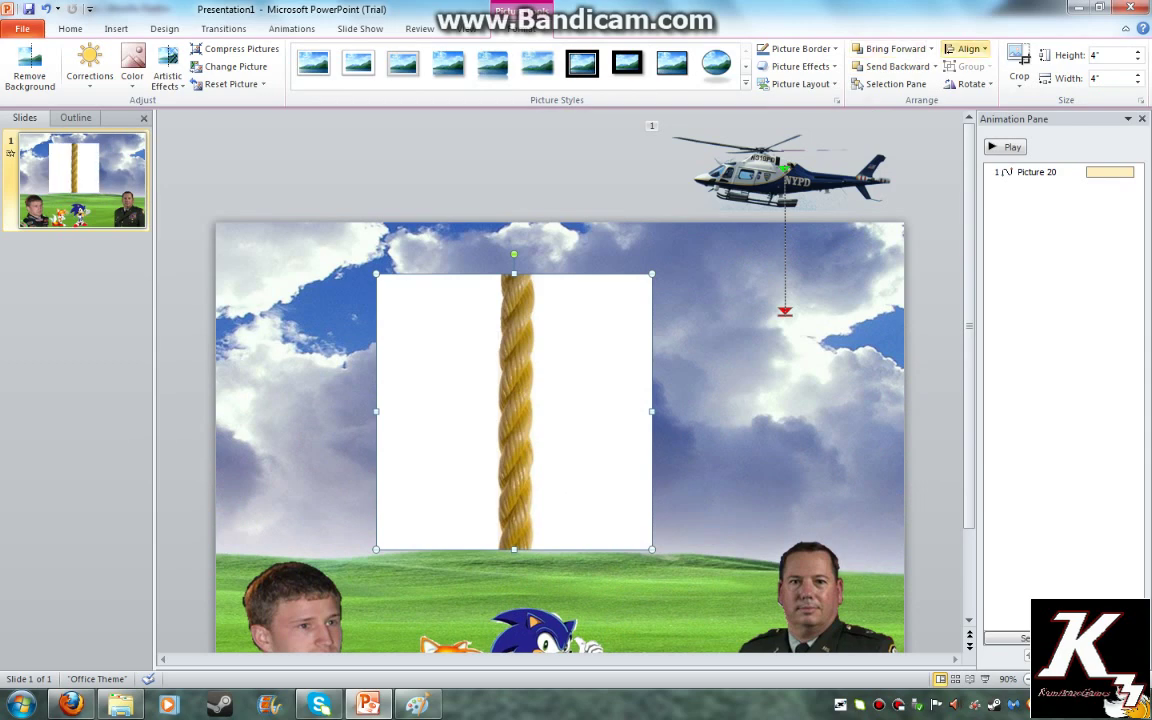
Step: Make the rope picture's white background transparent and move the rope below the helicopter
{"action": "left_click", "coordinate": [132, 70]}
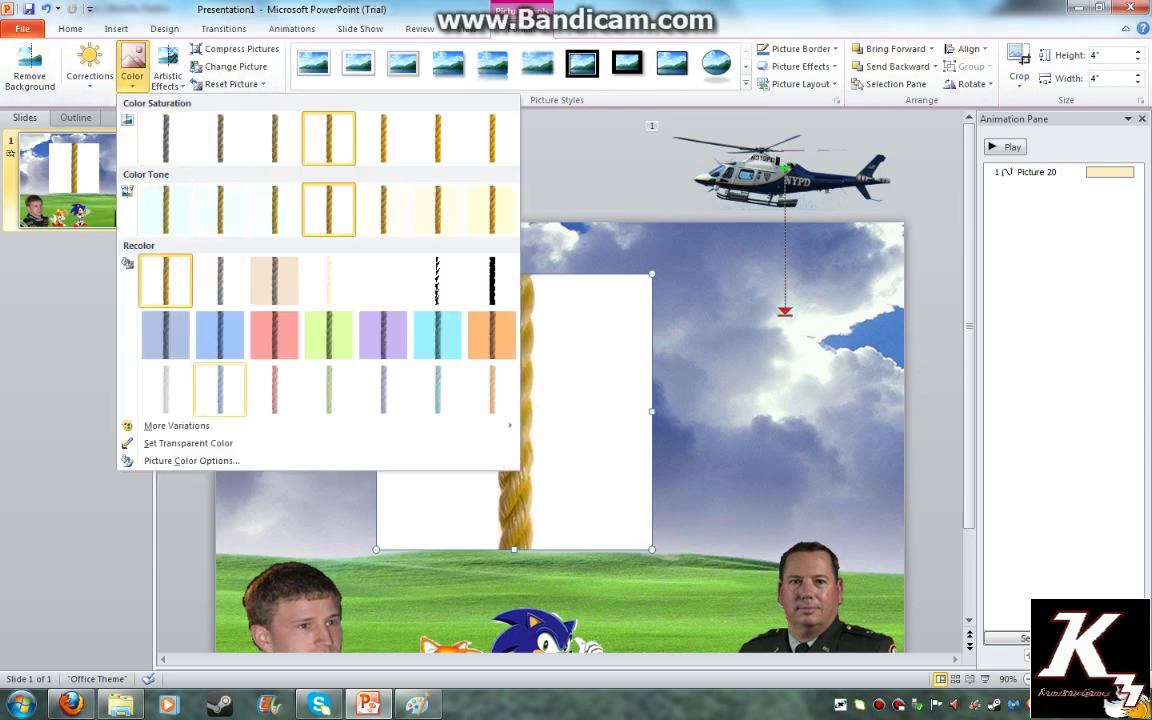
{"action": "left_click", "coordinate": [190, 442]}
{"action": "left_click", "coordinate": [450, 400]}
{"action": "left_click_drag", "start_coordinate": [516, 400], "coordinate": [769, 366]}
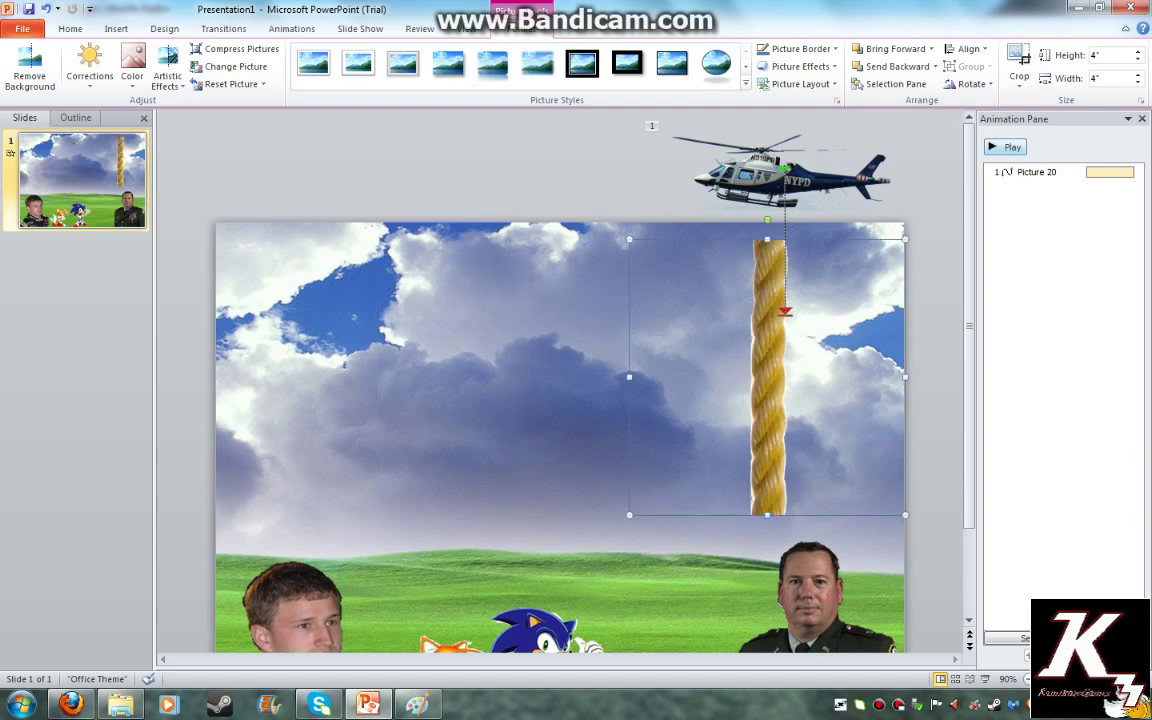
Step: Preview the helicopter animation and resize the rope to about 3.9" high and 0.78" wide, placed between the helicopter and the officer
{"action": "left_click", "coordinate": [1005, 147]}
{"action": "left_click", "coordinate": [1005, 147]}
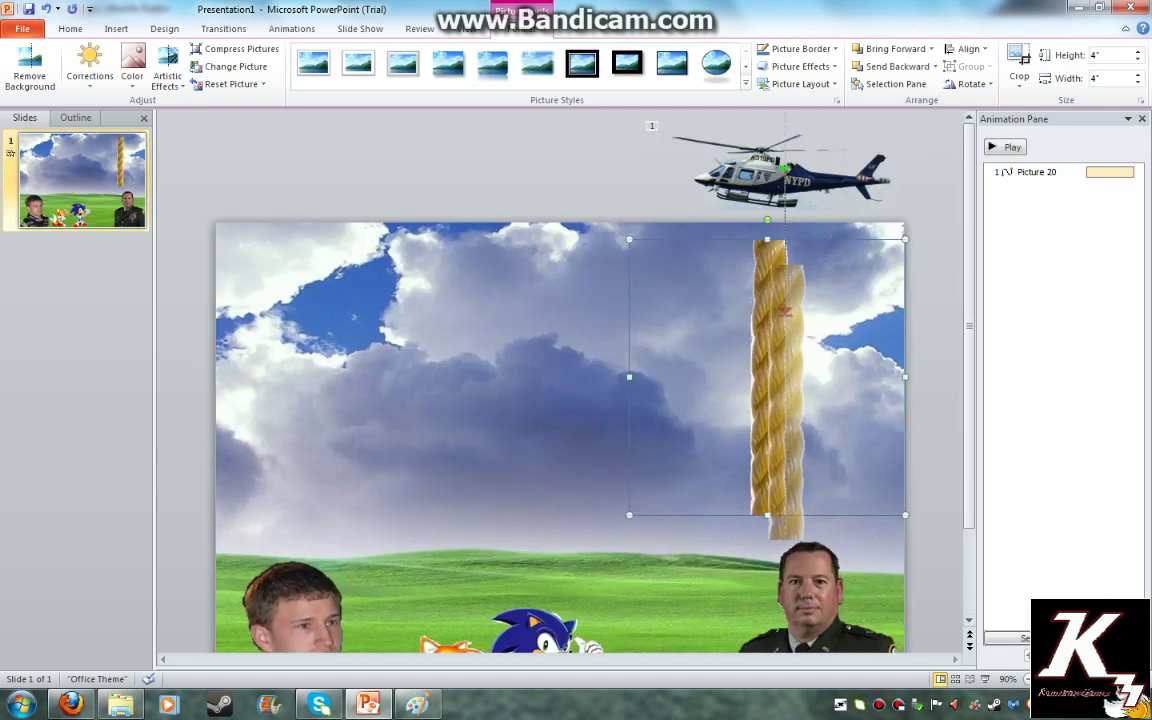
{"action": "left_click_drag", "start_coordinate": [769, 377], "coordinate": [770, 403]}
{"action": "left_click_drag", "start_coordinate": [906, 265], "coordinate": [649, 687]}
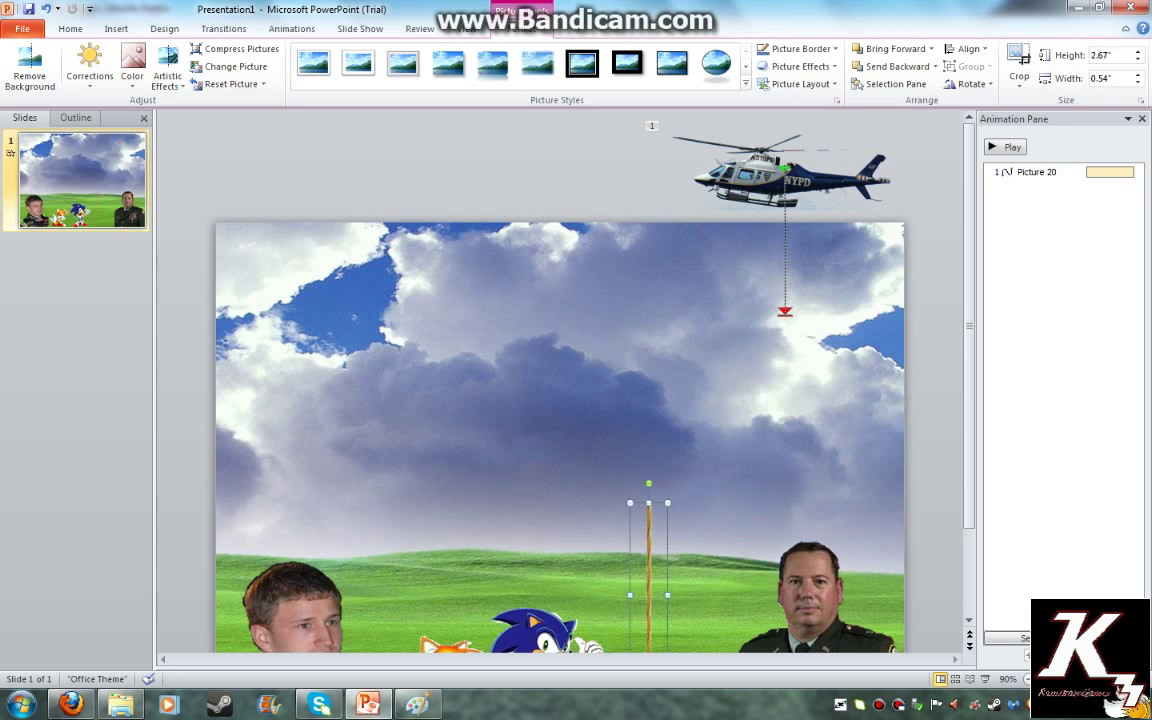
{"action": "left_click_drag", "start_coordinate": [649, 600], "coordinate": [800, 371]}
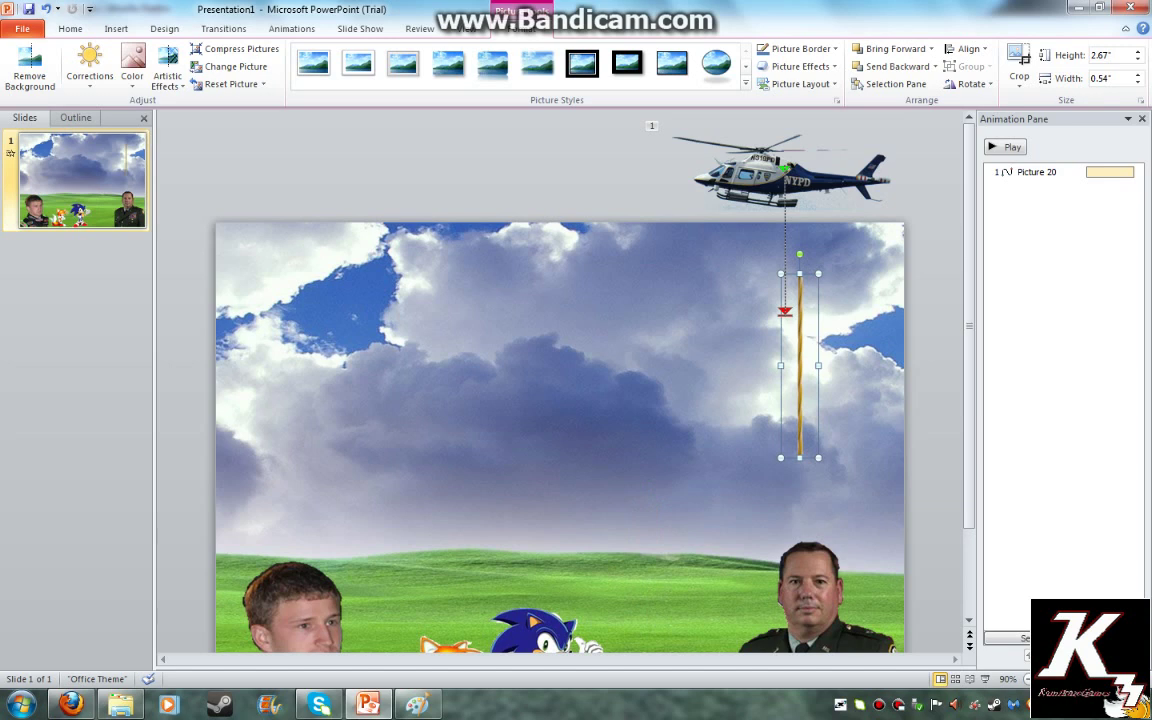
{"action": "left_click_drag", "start_coordinate": [818, 273], "coordinate": [836, 188]}
{"action": "left_click_drag", "start_coordinate": [808, 323], "coordinate": [793, 400]}
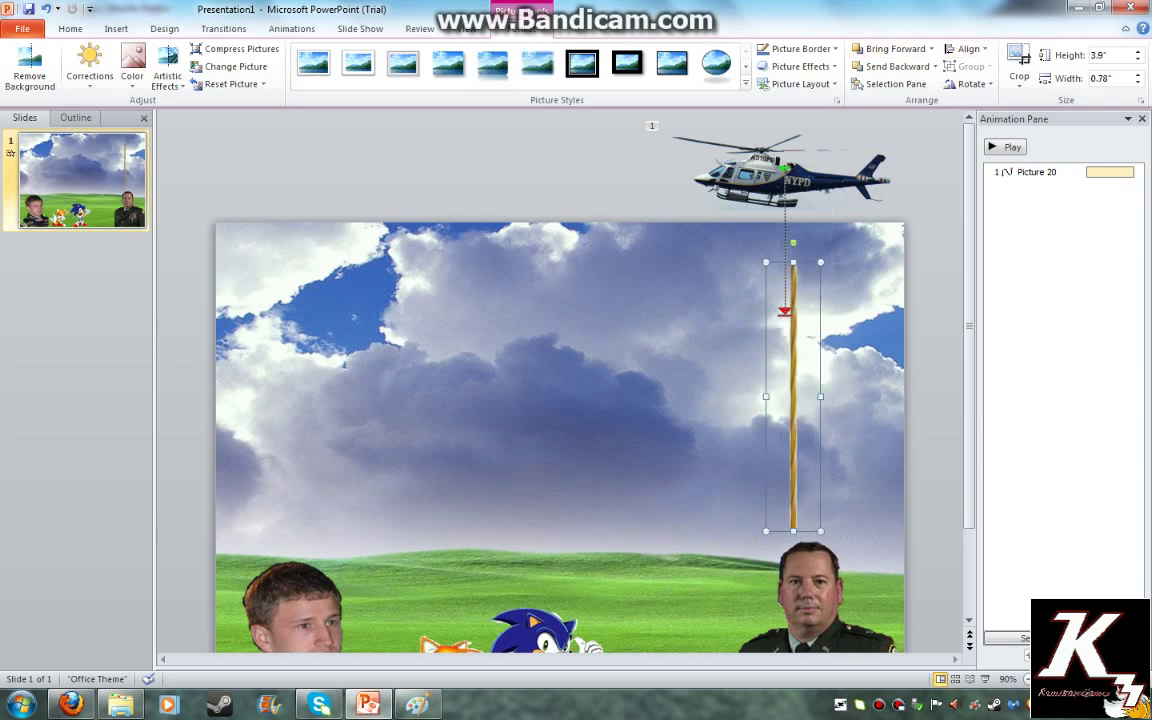
Step: Play the animation preview and bring the helicopter picture to the front
{"action": "left_click", "coordinate": [1005, 147]}
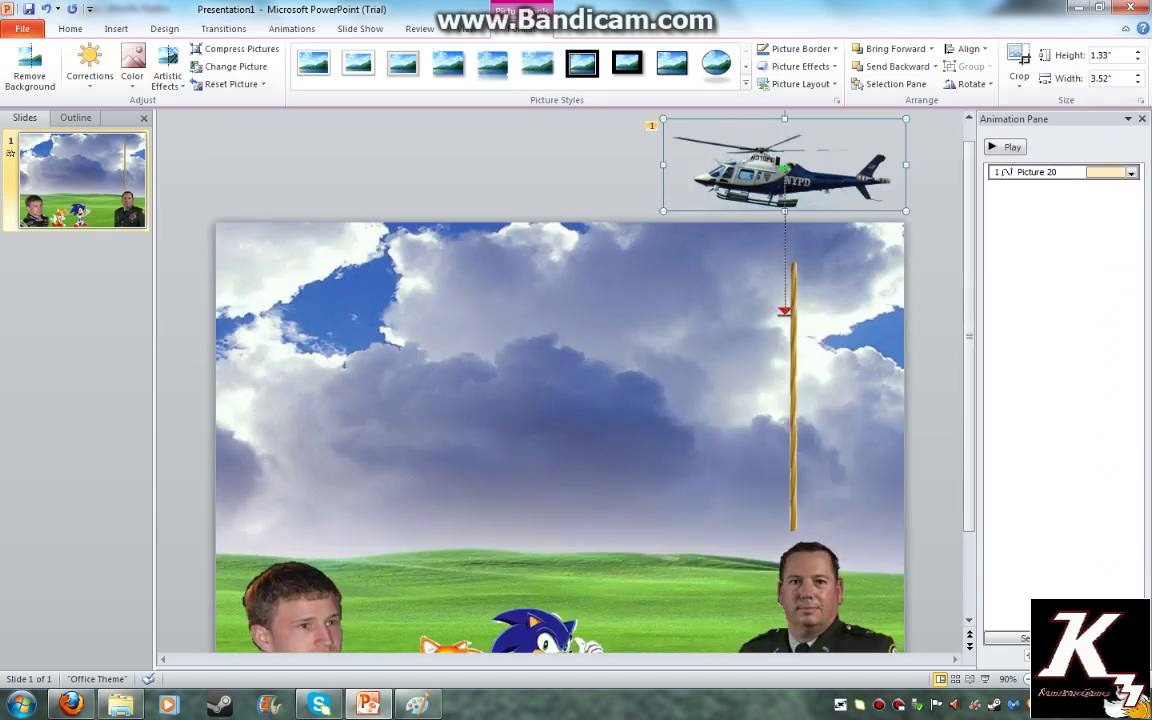
{"action": "right_click", "coordinate": [745, 183]}
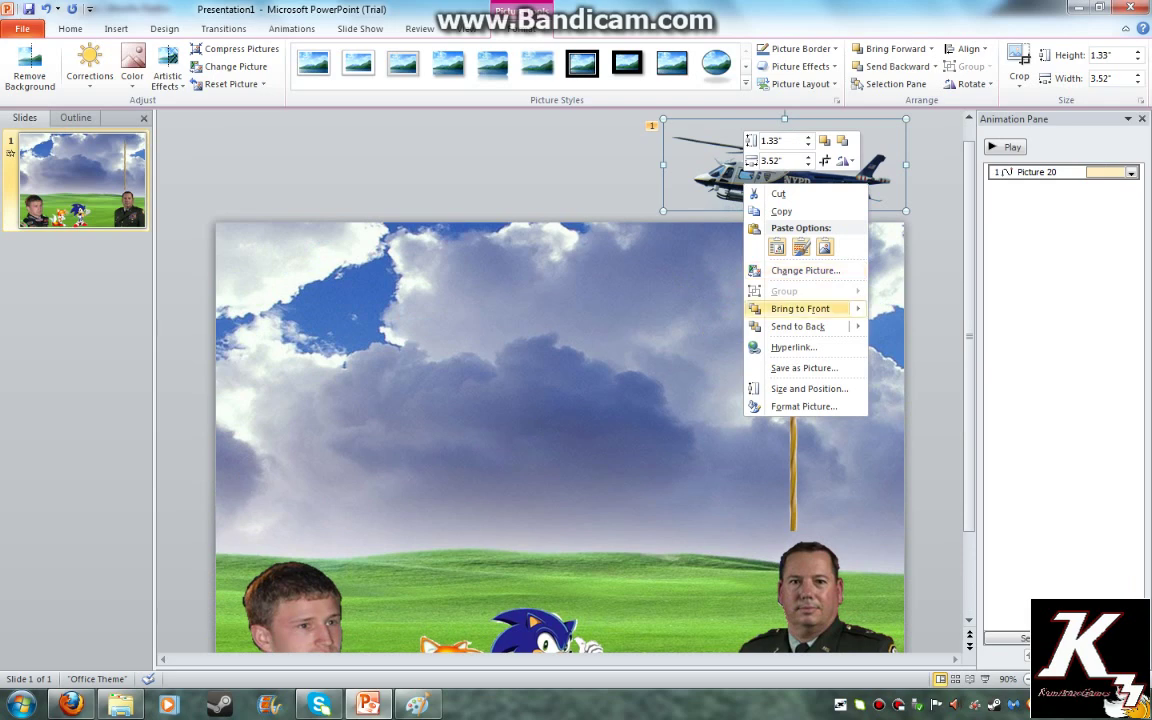
{"action": "left_click", "coordinate": [801, 309]}
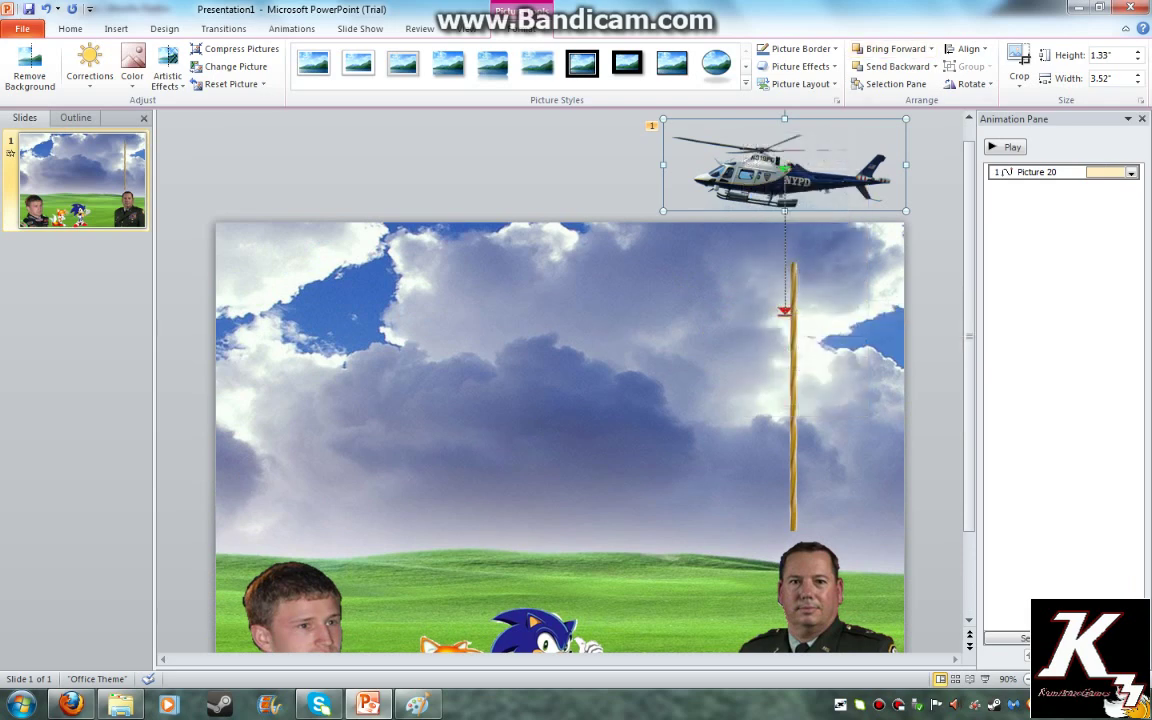
Step: Give the rope picture an Appear entrance animation
{"action": "left_click", "coordinate": [794, 398]}
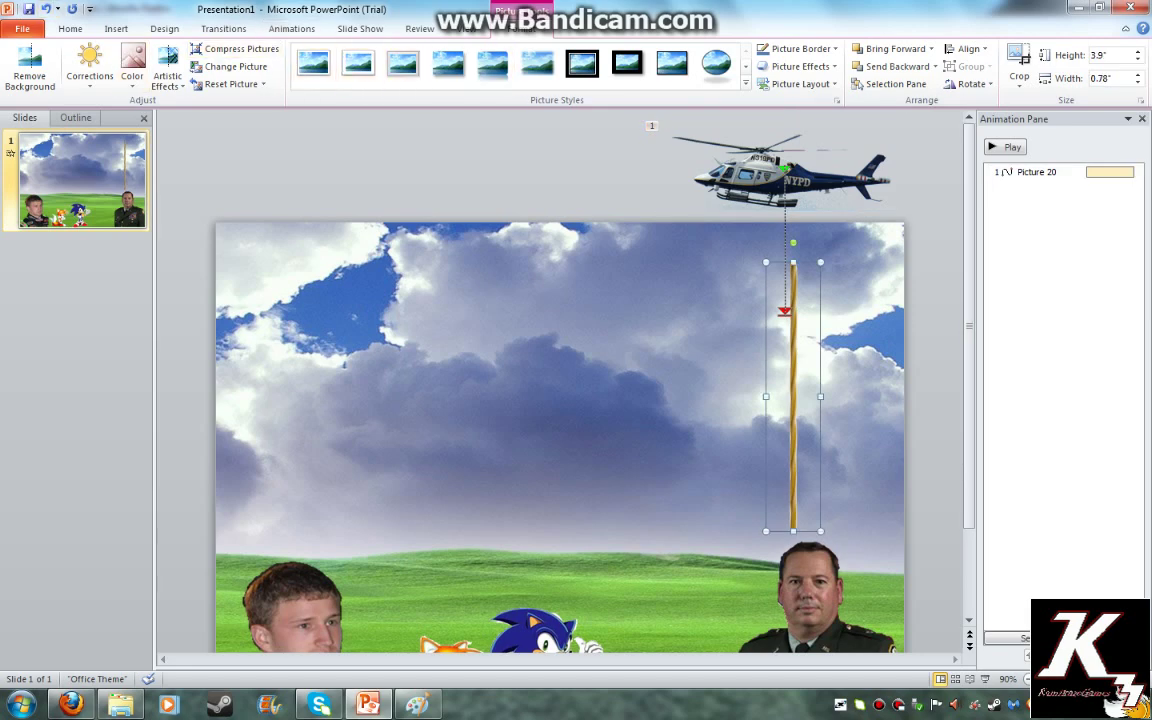
{"action": "left_click", "coordinate": [291, 28]}
{"action": "left_click", "coordinate": [145, 65]}
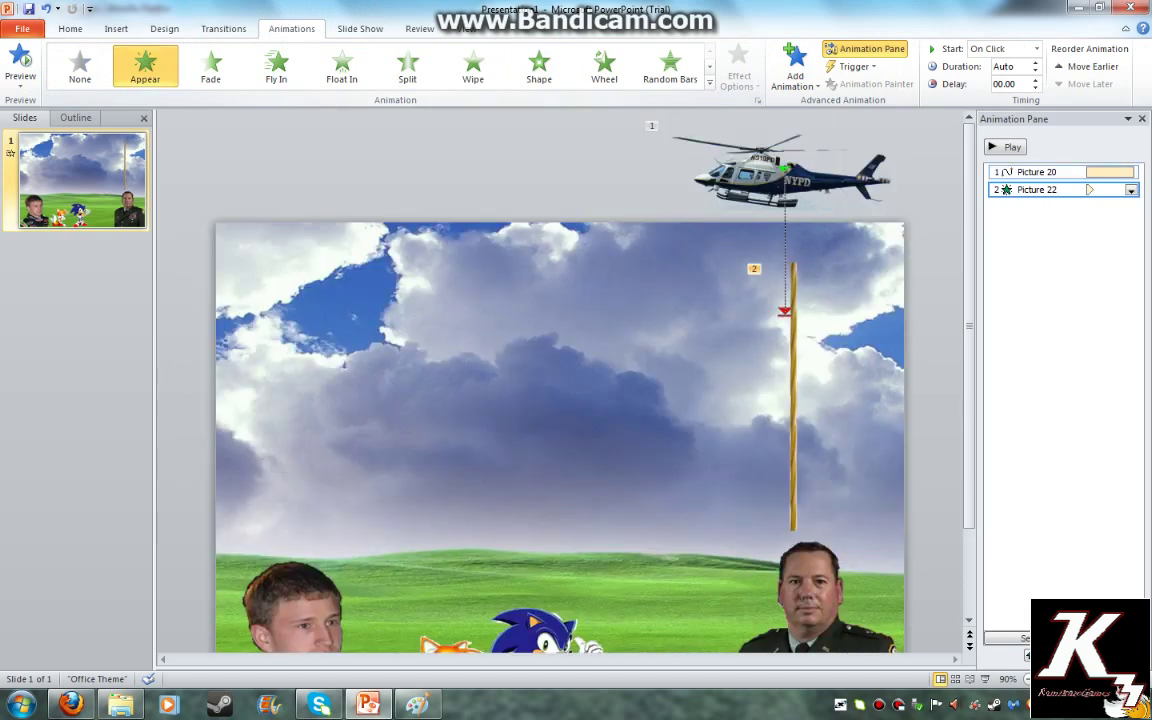
Step: Try the Rise Up, Float Up and Basic Zoom entrance effects on the rope and settle on Float Down
{"action": "left_click", "coordinate": [709, 82]}
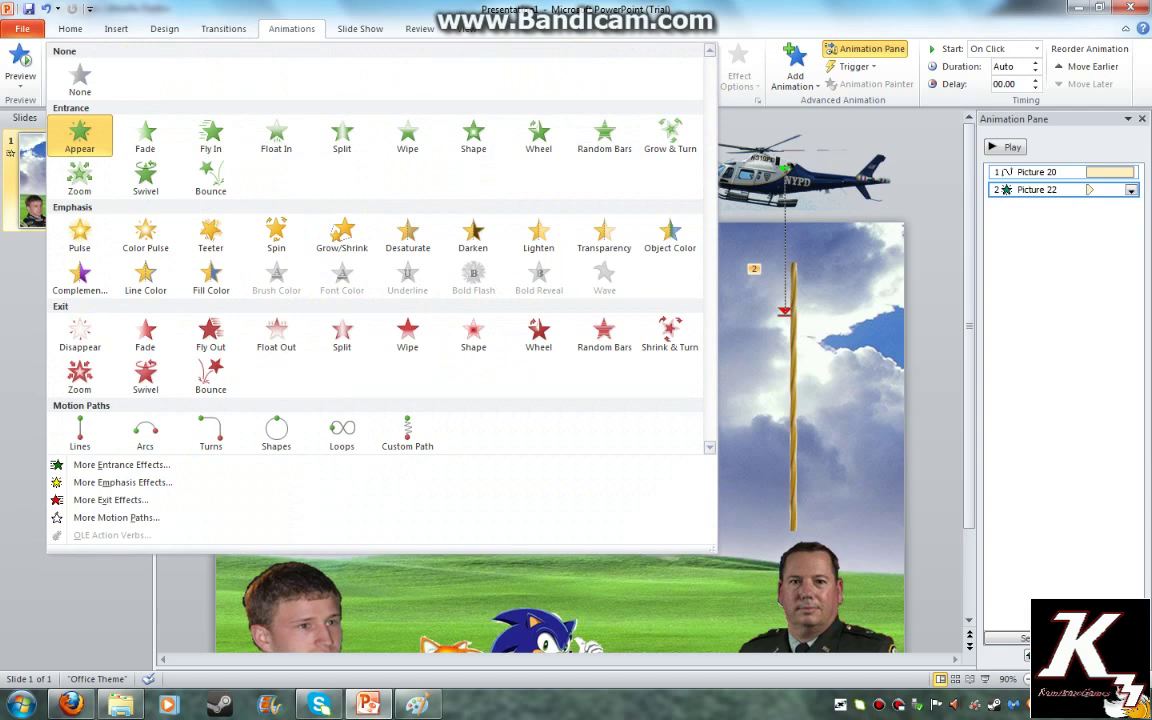
{"action": "left_click", "coordinate": [120, 465]}
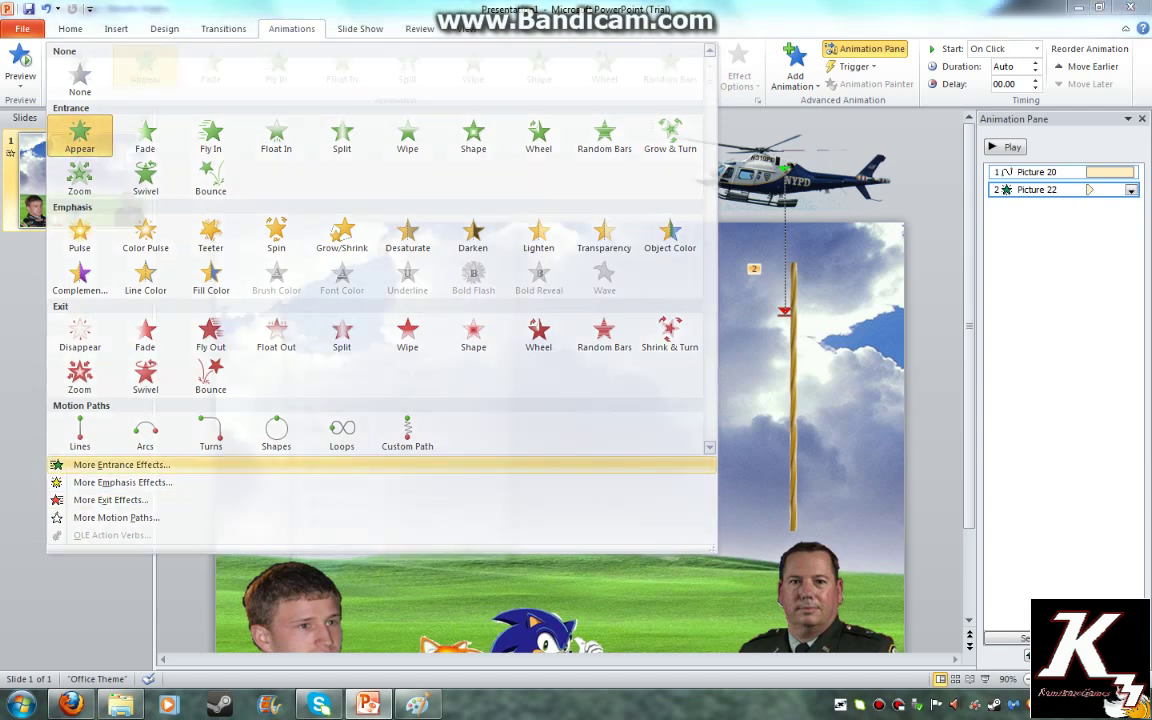
{"action": "left_click_drag", "start_coordinate": [360, 221], "coordinate": [226, 175]}
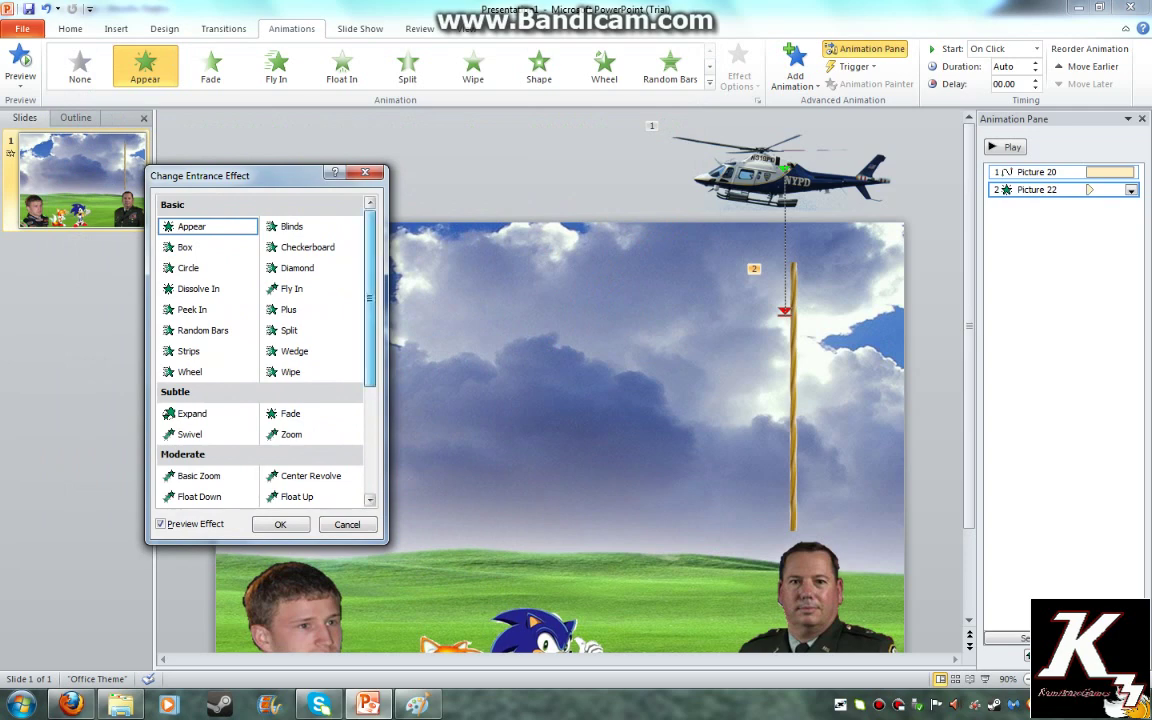
{"action": "scroll", "coordinate": [369, 297], "scroll_direction": "down", "scroll_amount": 3}
{"action": "scroll", "coordinate": [265, 350], "scroll_direction": "down", "scroll_amount": 1}
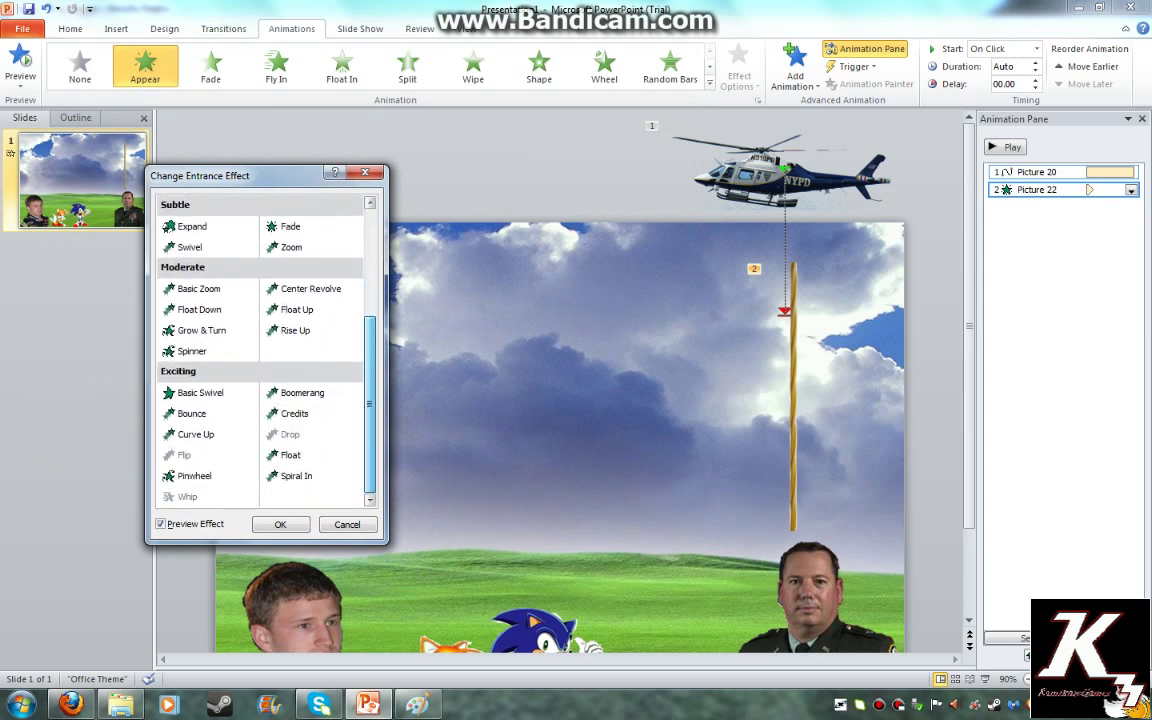
{"action": "left_click", "coordinate": [296, 330]}
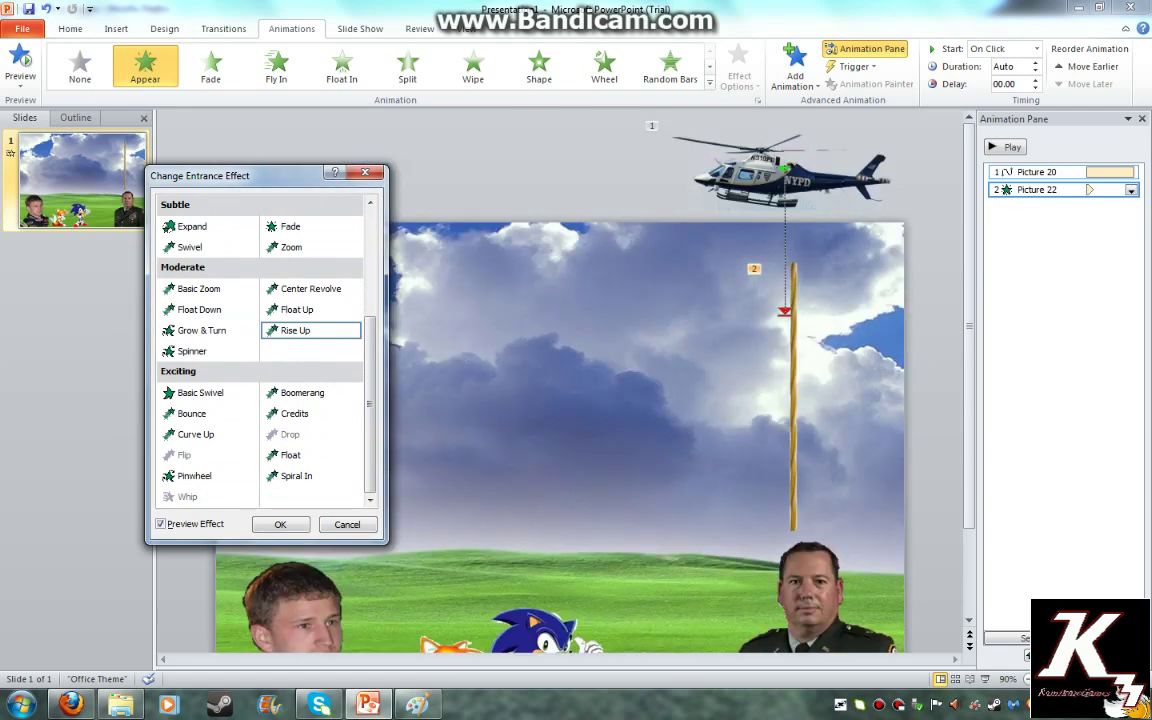
{"action": "left_click", "coordinate": [297, 310]}
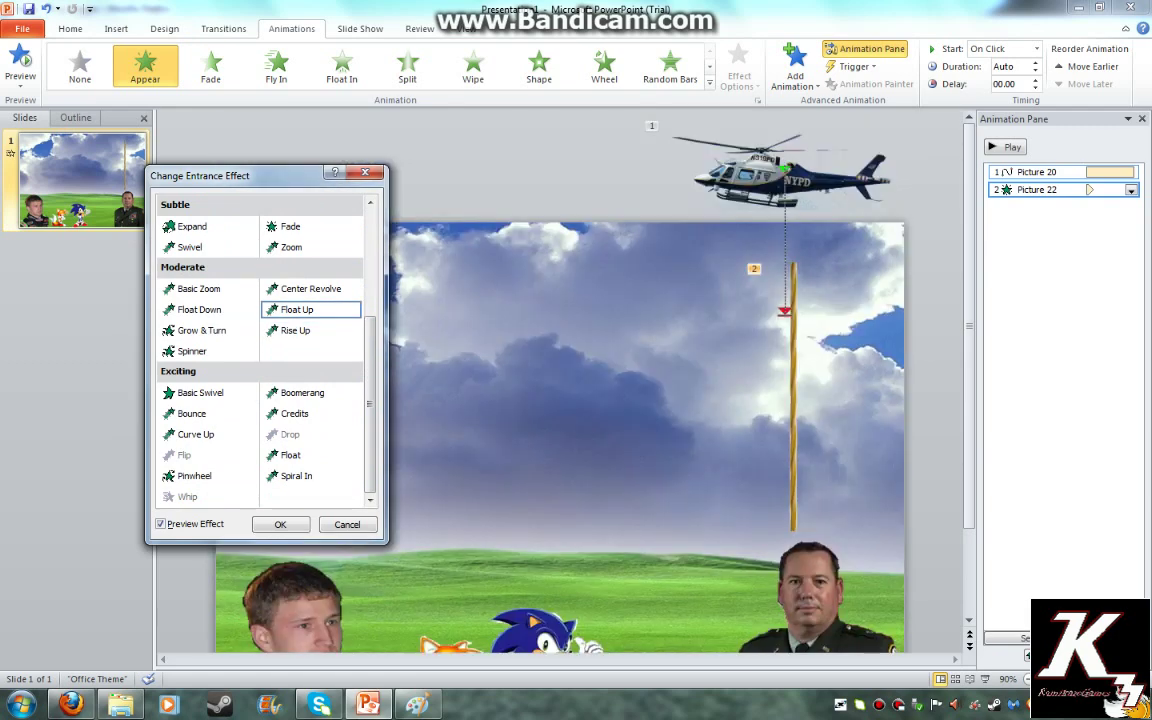
{"action": "left_click", "coordinate": [199, 289]}
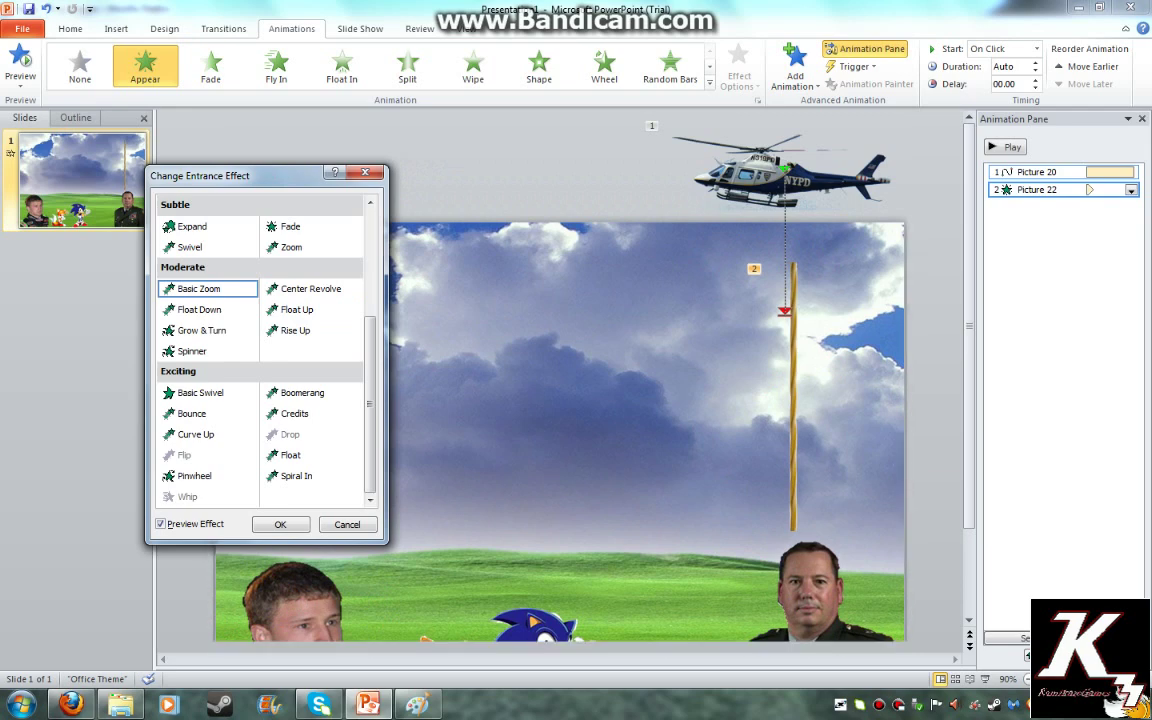
{"action": "scroll", "coordinate": [265, 350], "scroll_direction": "up", "scroll_amount": 2}
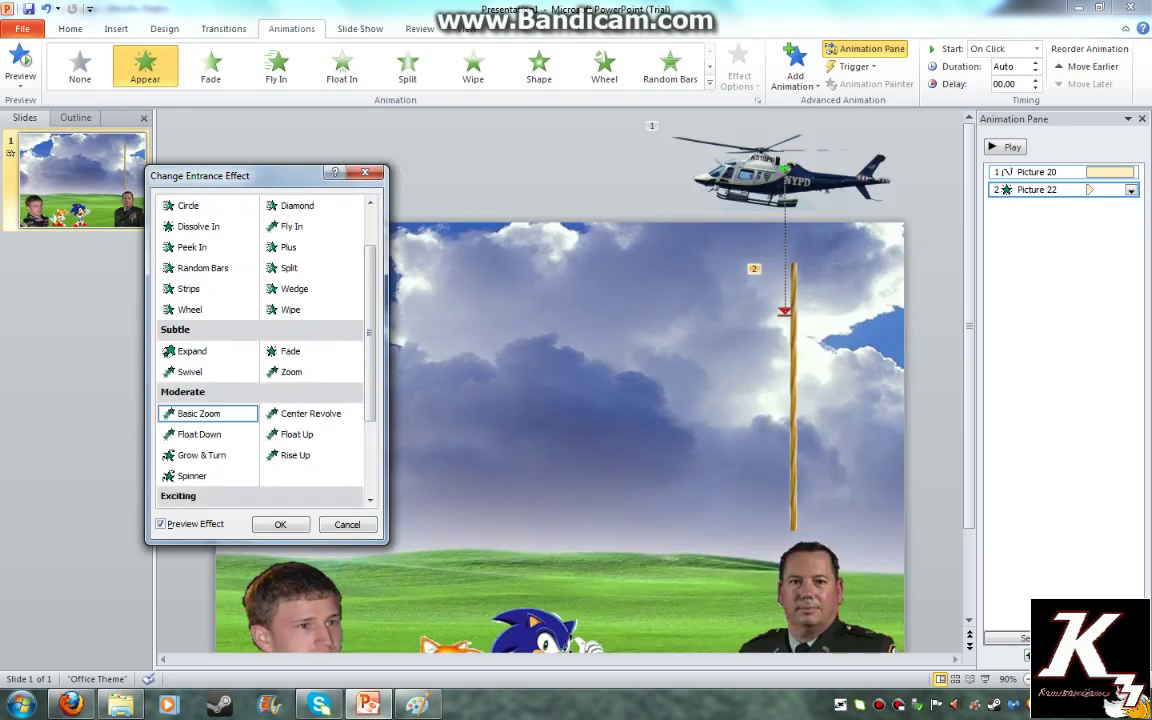
{"action": "scroll", "coordinate": [265, 350], "scroll_direction": "up", "scroll_amount": 1}
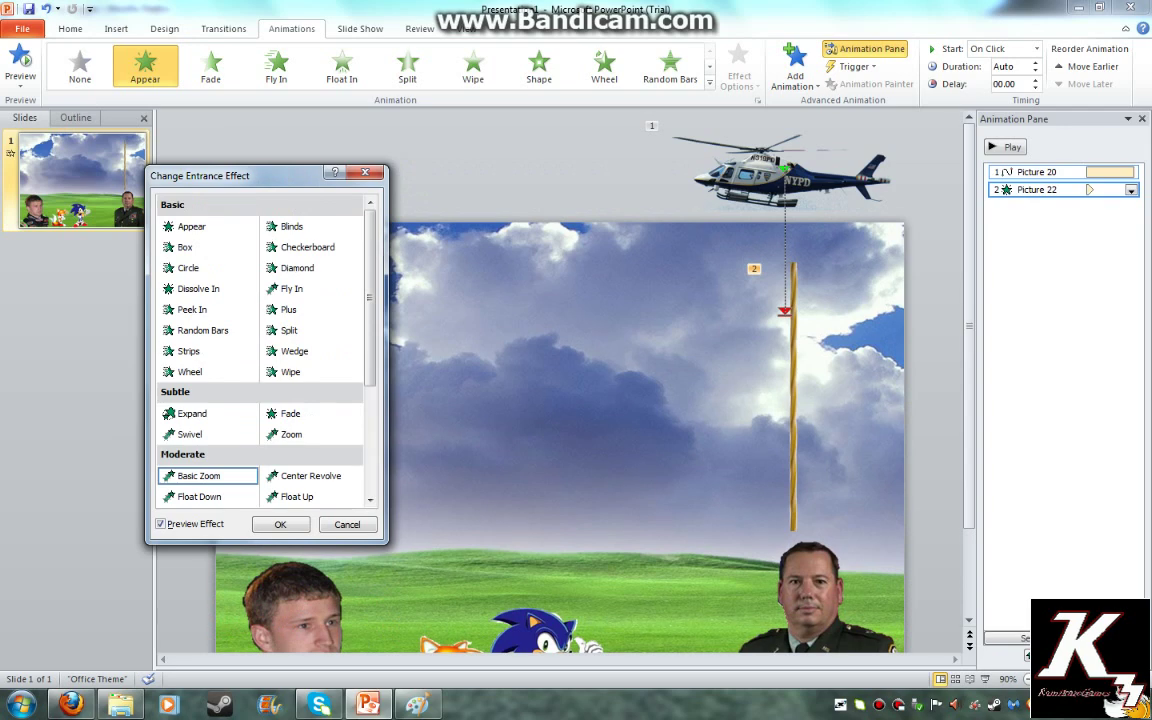
{"action": "scroll", "coordinate": [265, 350], "scroll_direction": "down", "scroll_amount": 3}
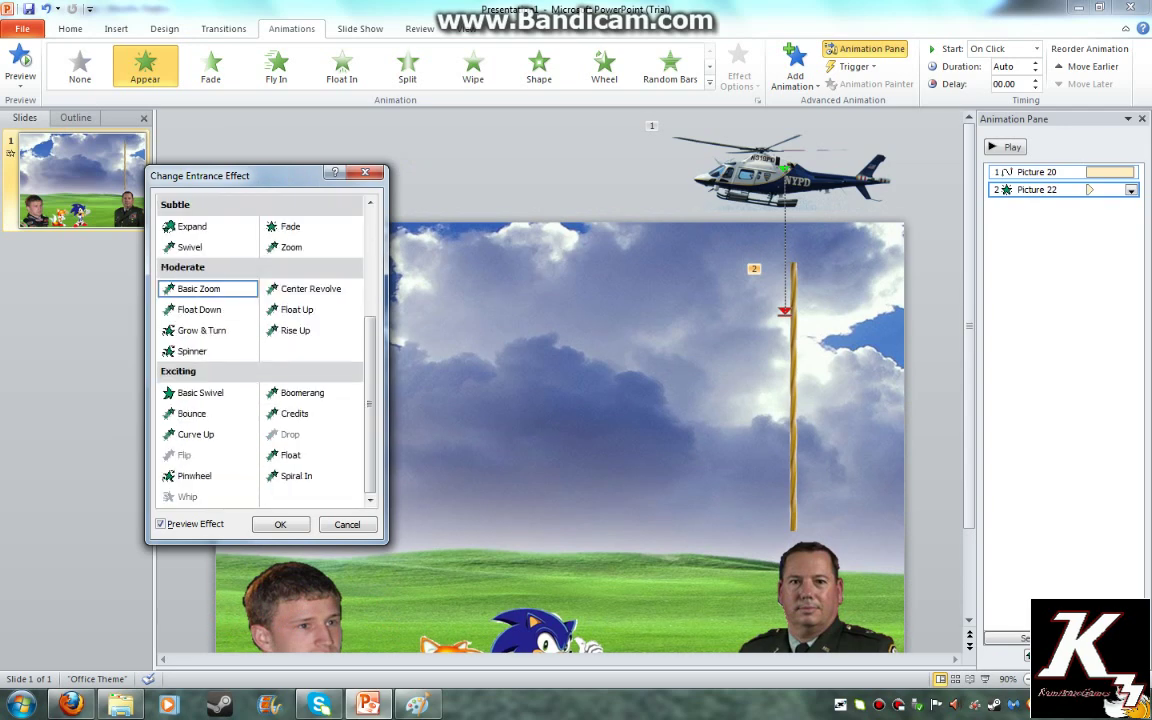
{"action": "left_click", "coordinate": [199, 310]}
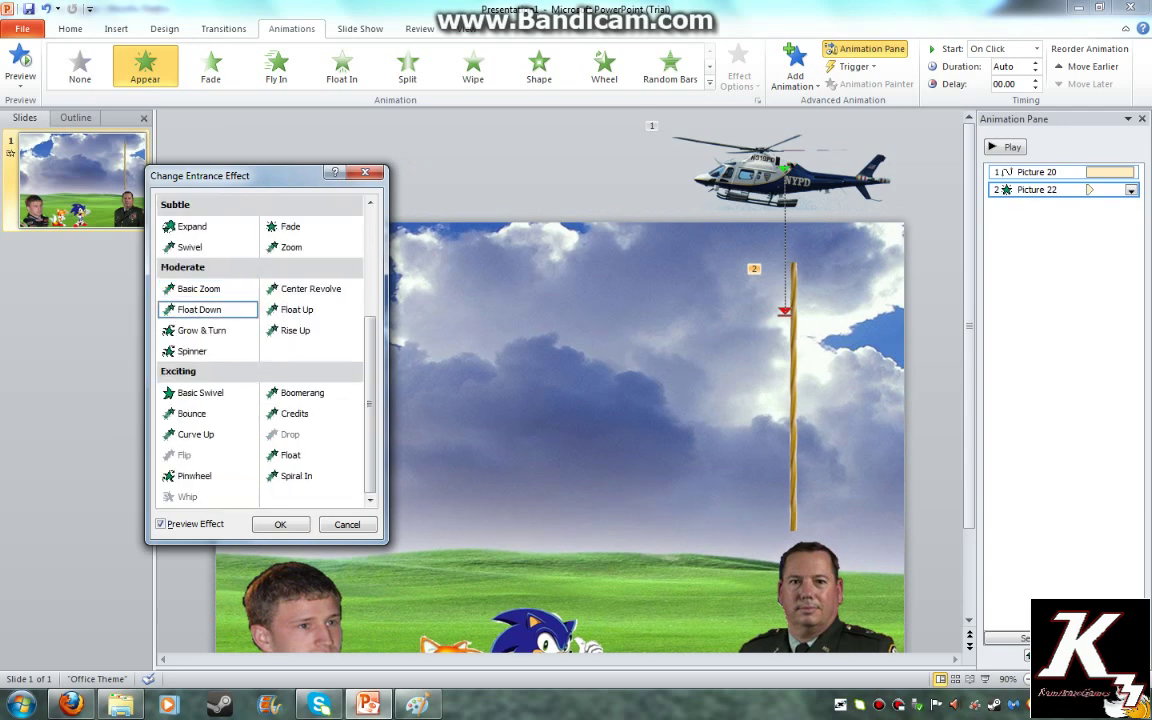
{"action": "left_click", "coordinate": [281, 524]}
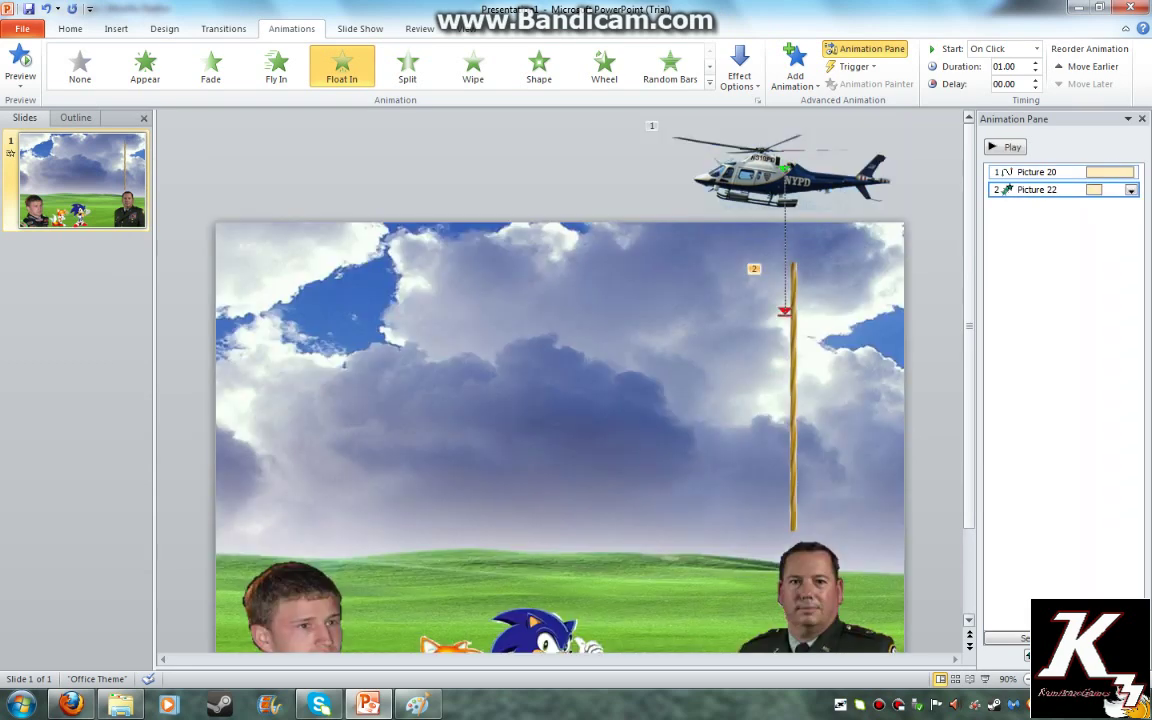
Step: Shorten the rope from its upper end so it starts just below the end of the helicopter's motion path
{"action": "left_click", "coordinate": [793, 397]}
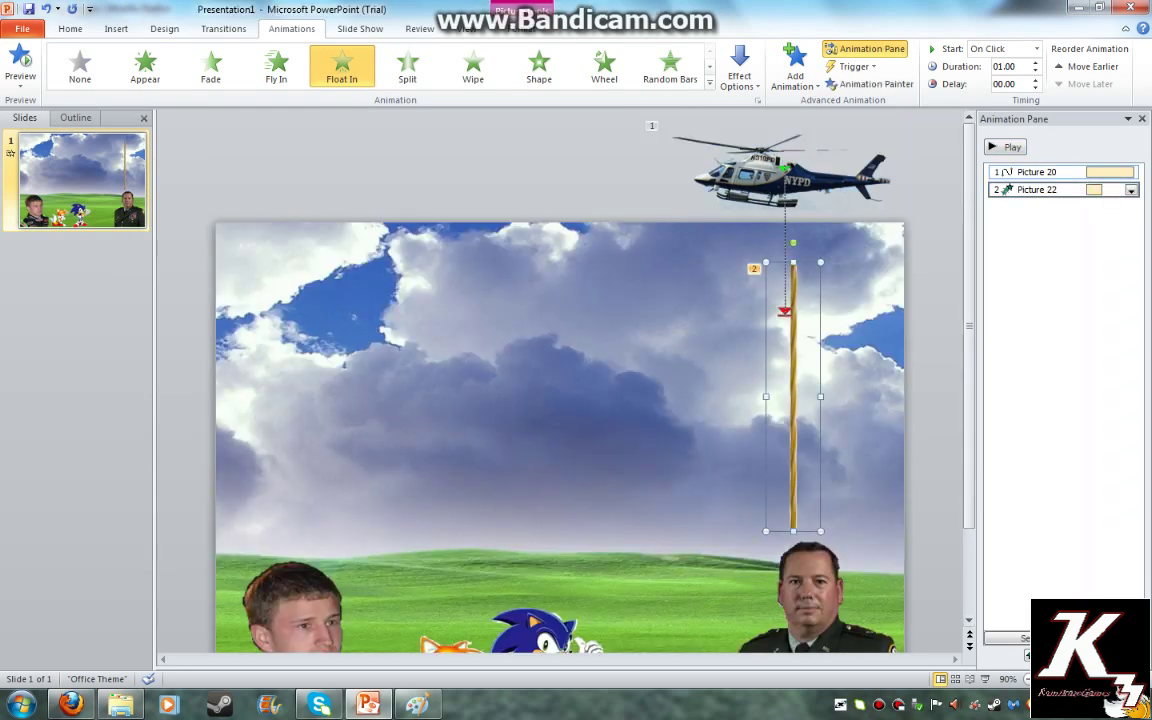
{"action": "left_click_drag", "start_coordinate": [793, 262], "coordinate": [793, 336]}
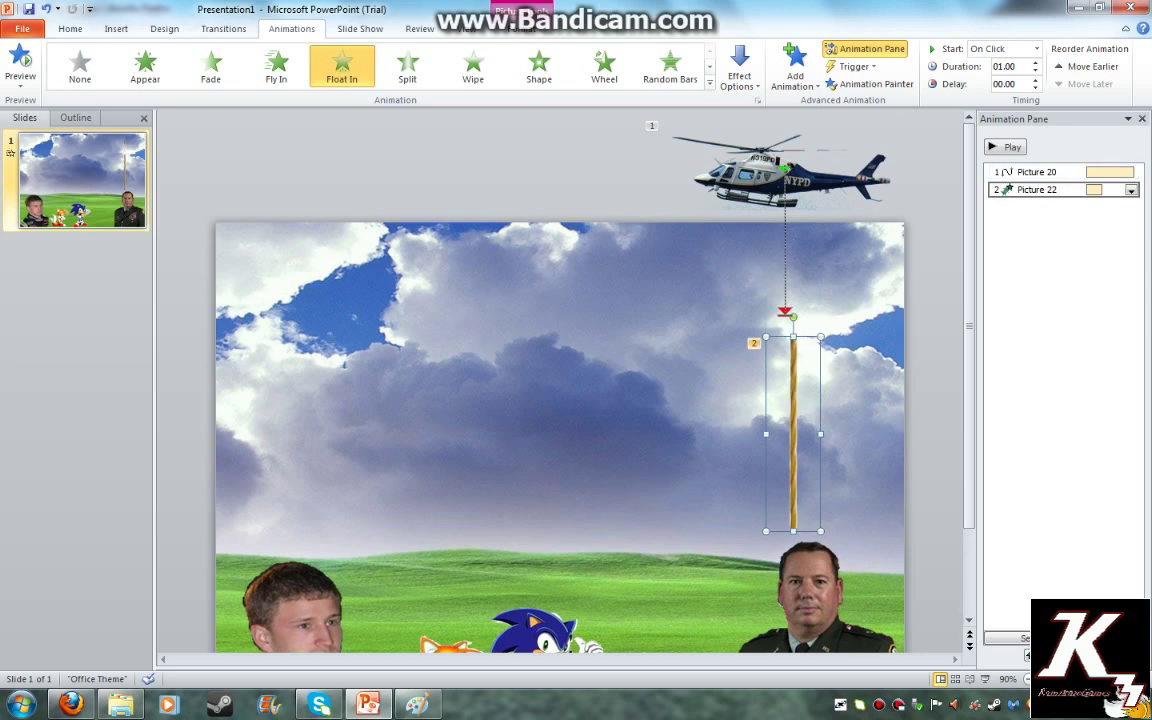
{"action": "left_click", "coordinate": [783, 179]}
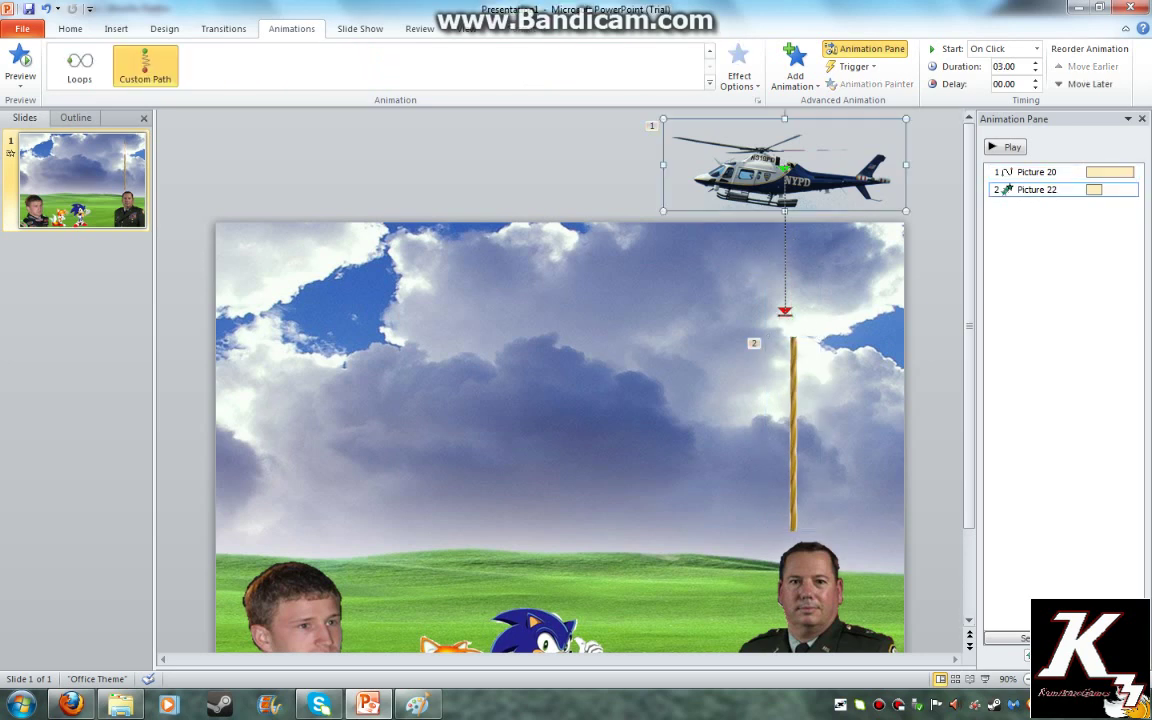
Step: Set the rope's entrance animation to start With Previous and play the animation preview
{"action": "left_click", "coordinate": [1040, 190]}
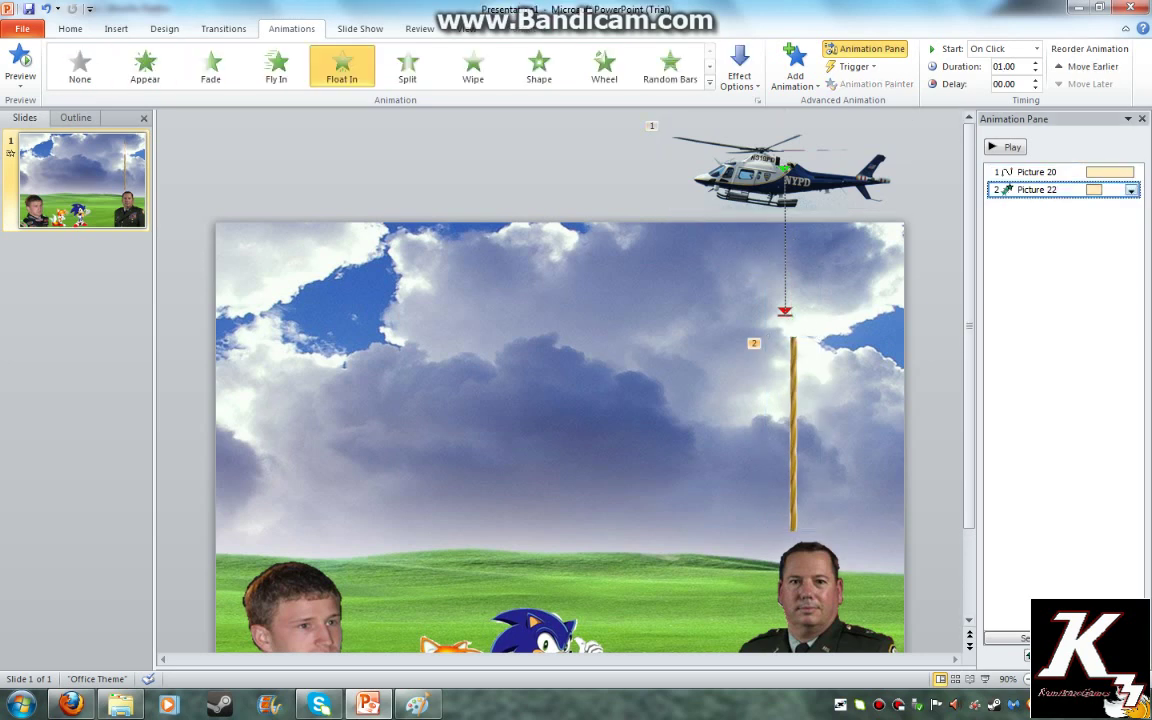
{"action": "left_click", "coordinate": [1131, 190]}
{"action": "left_click", "coordinate": [1030, 221]}
{"action": "left_click", "coordinate": [1005, 147]}
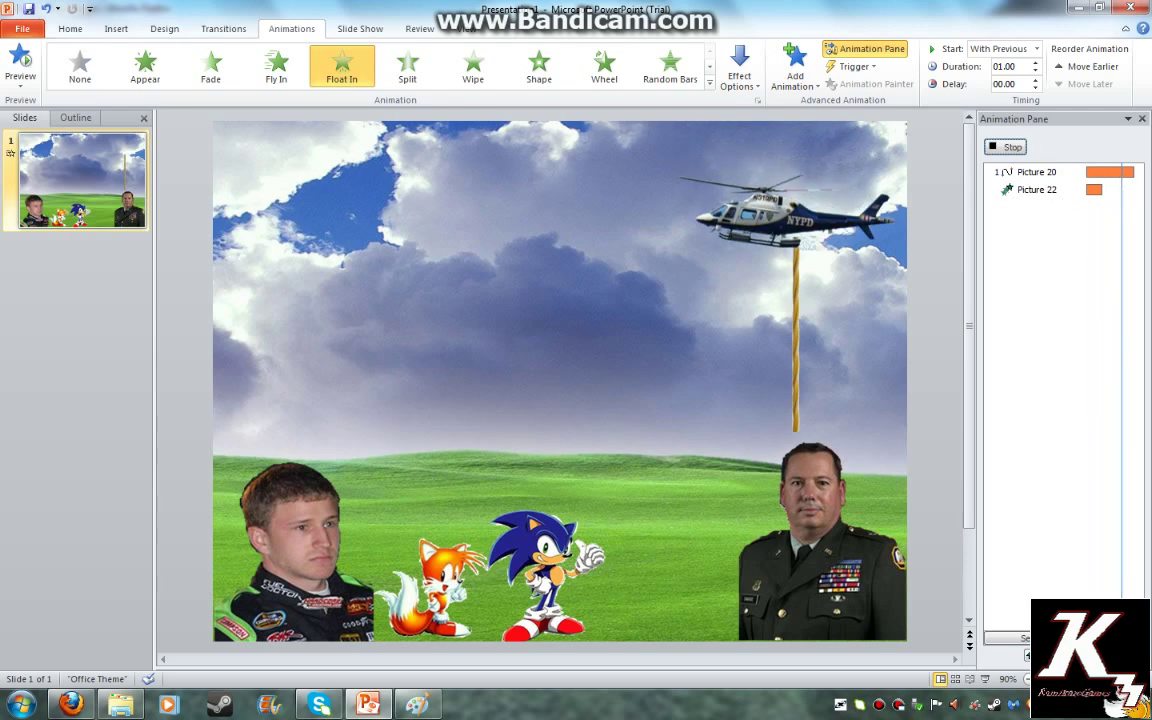
Step: Set the rope's entrance animation to start After Previous and play the animation preview
{"action": "left_click", "coordinate": [1037, 189]}
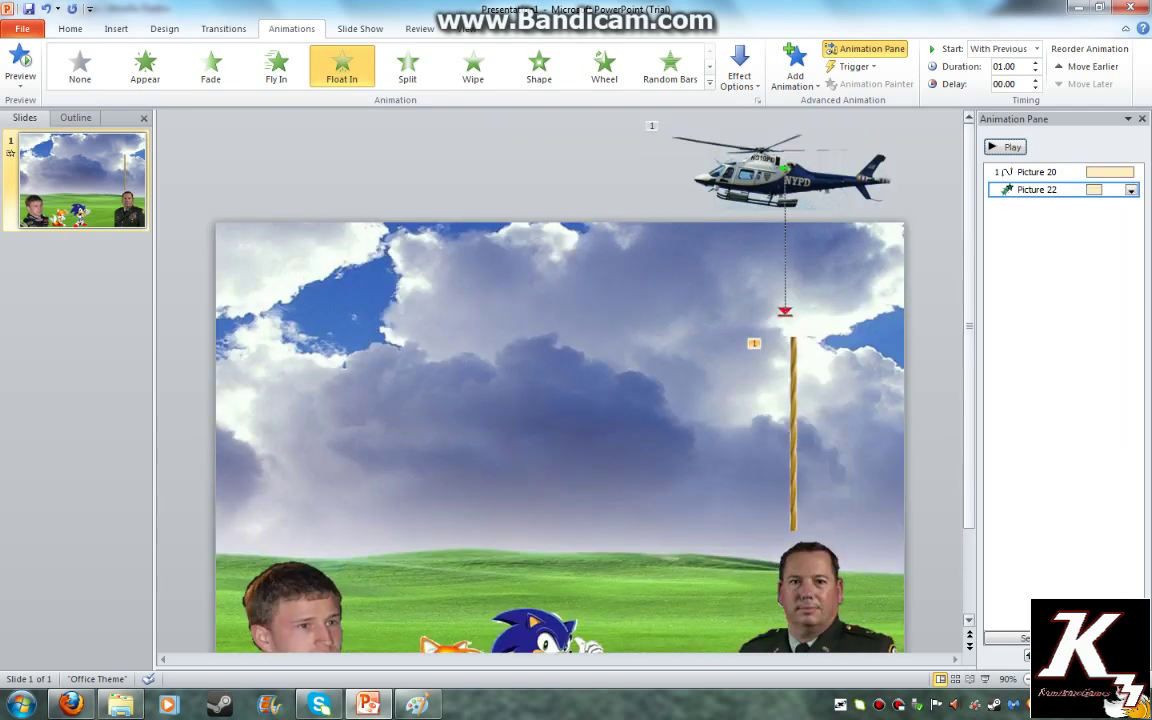
{"action": "left_click", "coordinate": [1130, 189]}
{"action": "left_click", "coordinate": [1057, 244]}
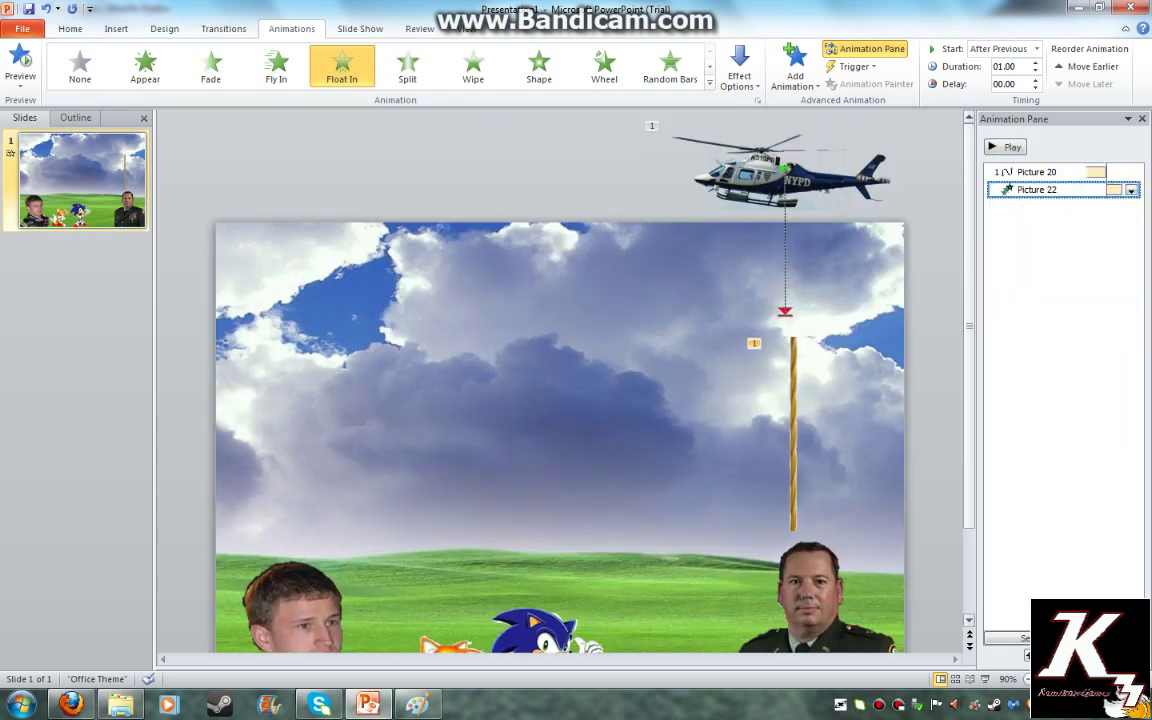
{"action": "left_click", "coordinate": [1005, 147]}
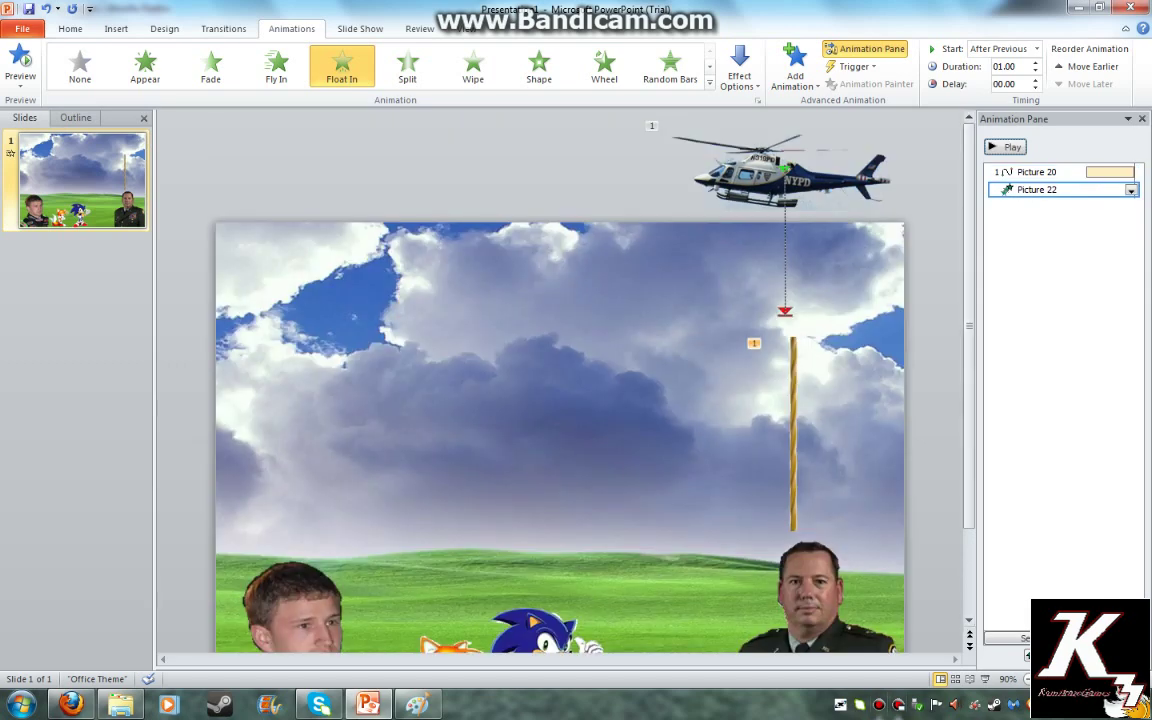
Step: Set the helicopter's motion path animation to start With Previous
{"action": "left_click", "coordinate": [724, 294]}
{"action": "left_click", "coordinate": [752, 314]}
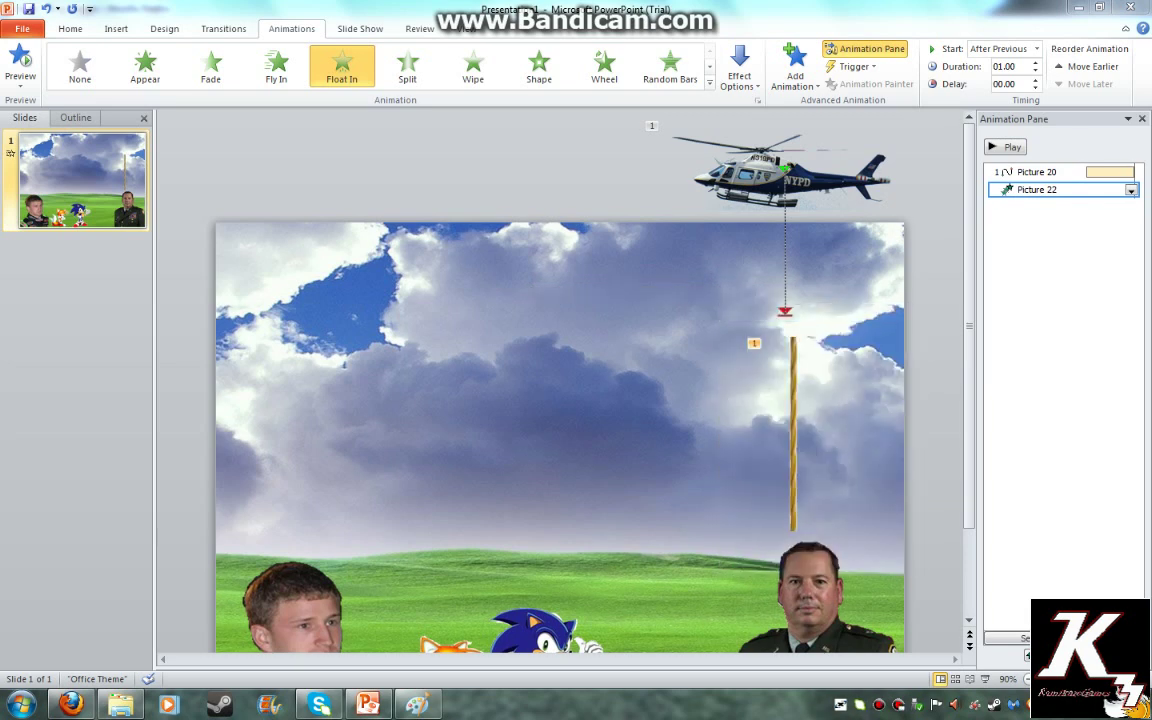
{"action": "left_click", "coordinate": [1037, 172]}
{"action": "left_click", "coordinate": [1131, 172]}
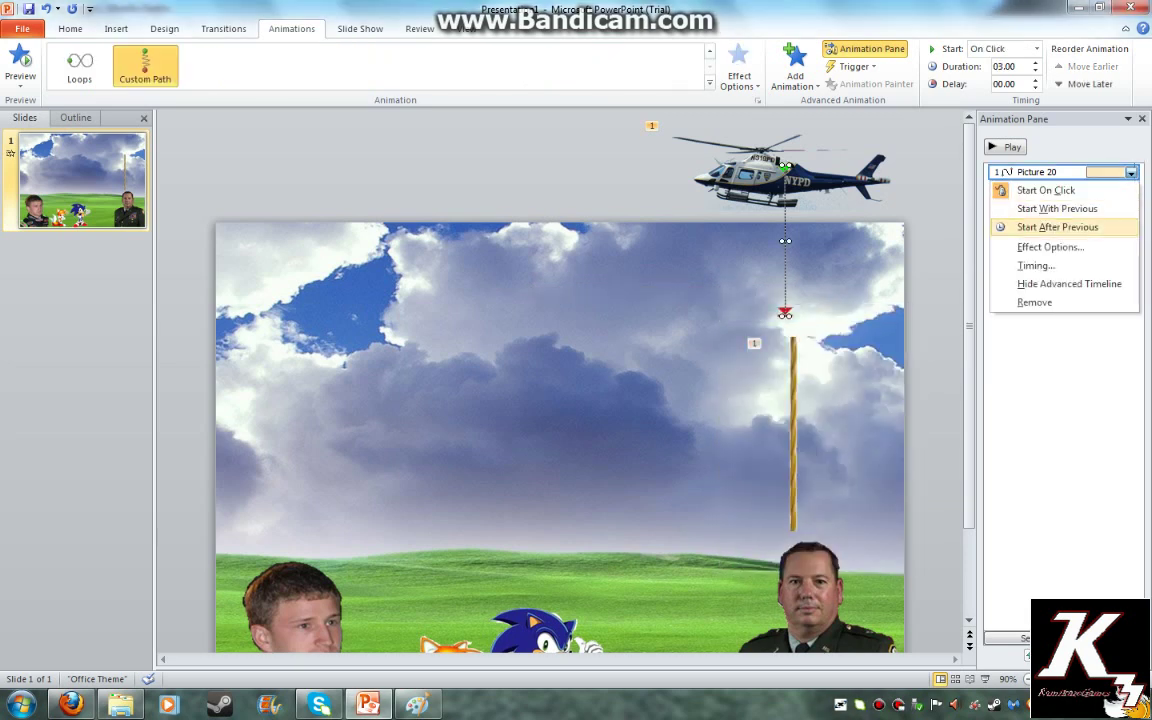
{"action": "left_click", "coordinate": [1057, 208]}
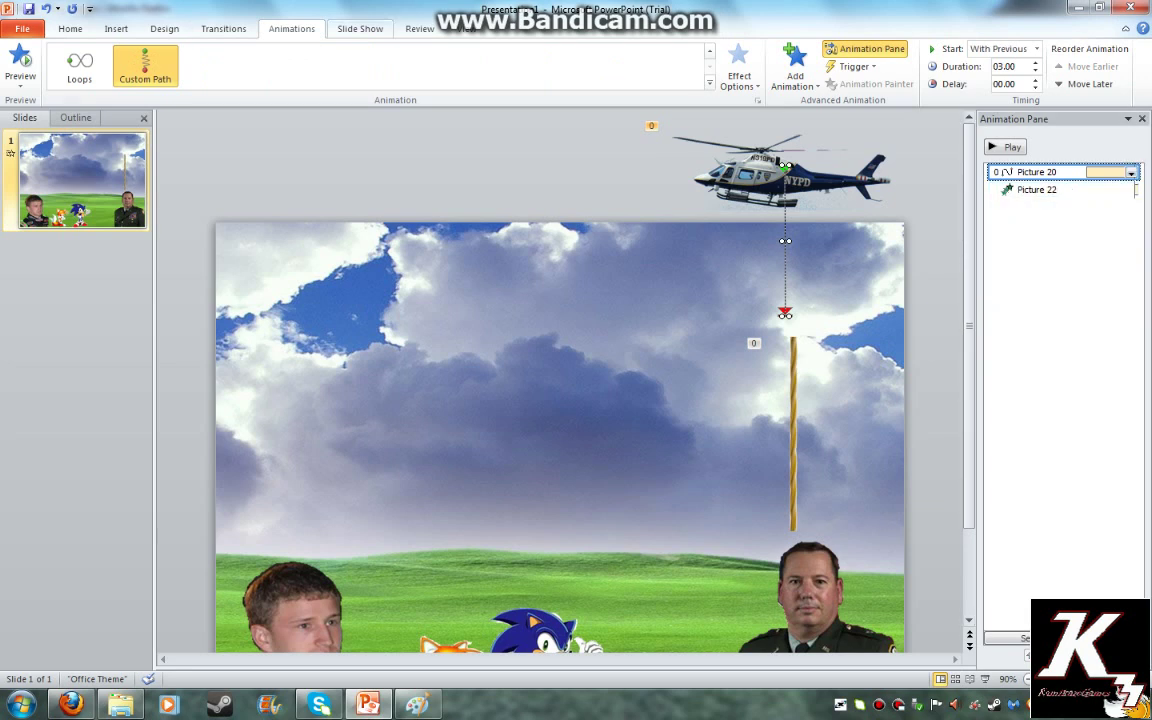
Step: Turn on automatic timed advance for the slide, alongside advancing on mouse click
{"action": "left_click", "coordinate": [359, 28]}
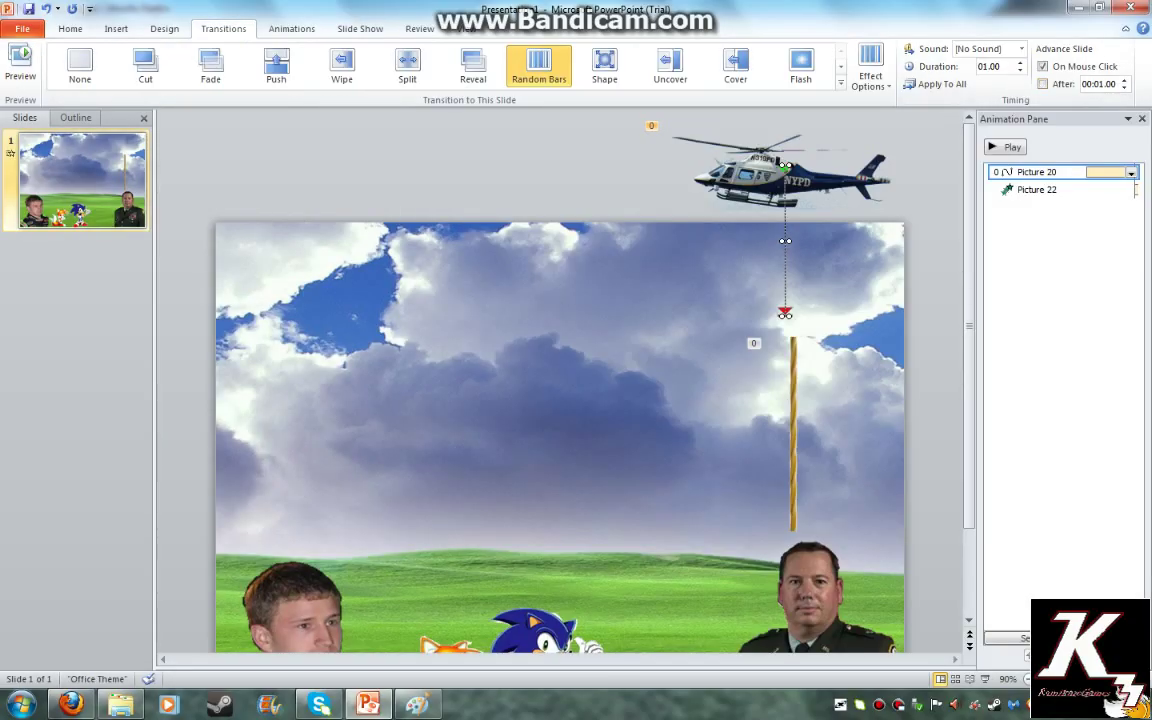
{"action": "left_click", "coordinate": [600, 400]}
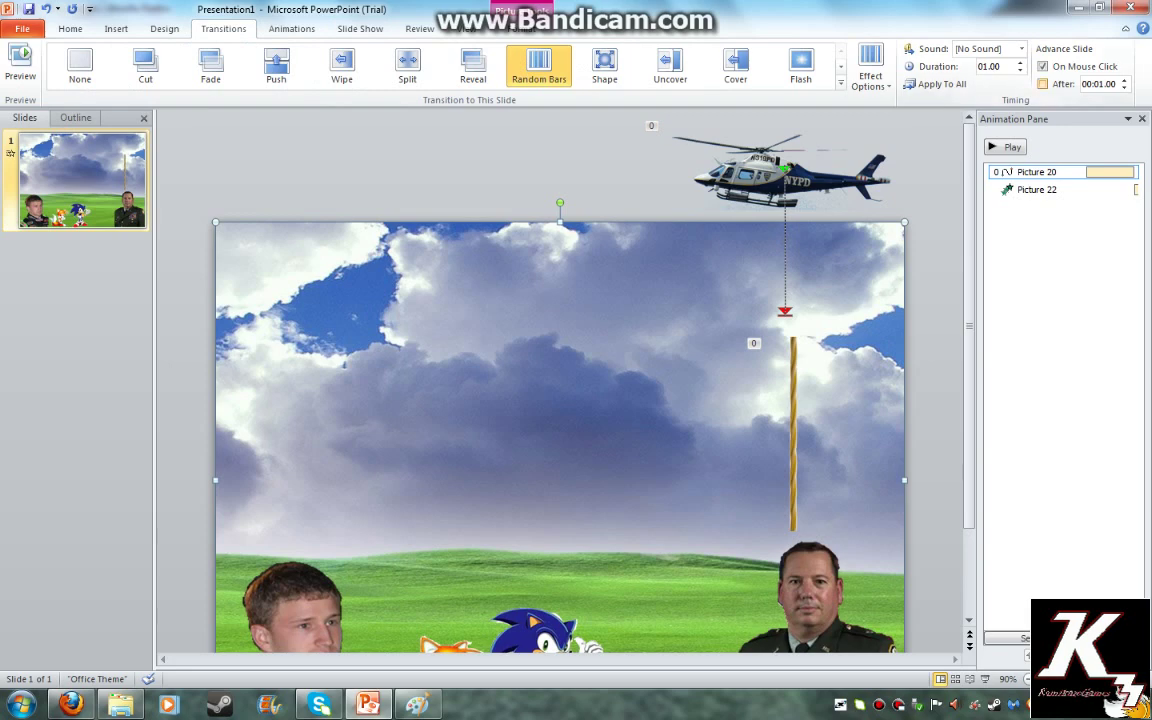
{"action": "left_click", "coordinate": [1043, 84]}
{"action": "scroll", "coordinate": [560, 400], "scroll_direction": "down", "scroll_amount": 1}
Step: Add a Lines motion path to the man in uniform and redirect its end upward to the middle of the rope
{"action": "left_click", "coordinate": [794, 336]}
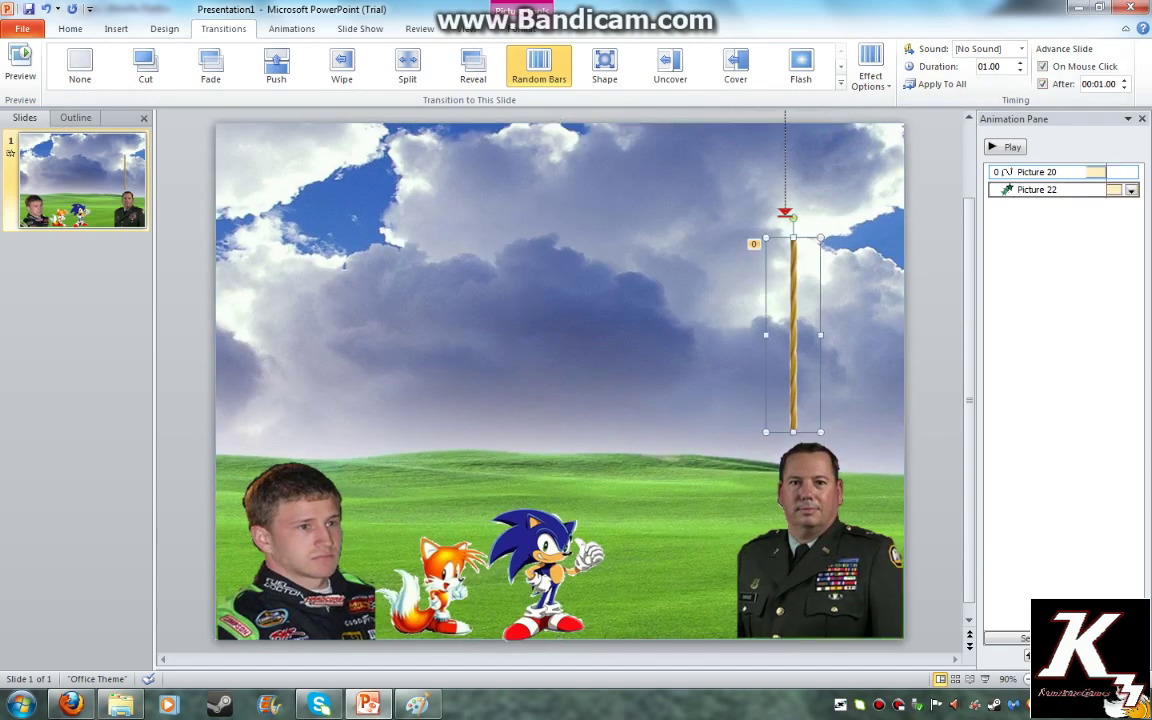
{"action": "left_click", "coordinate": [815, 545]}
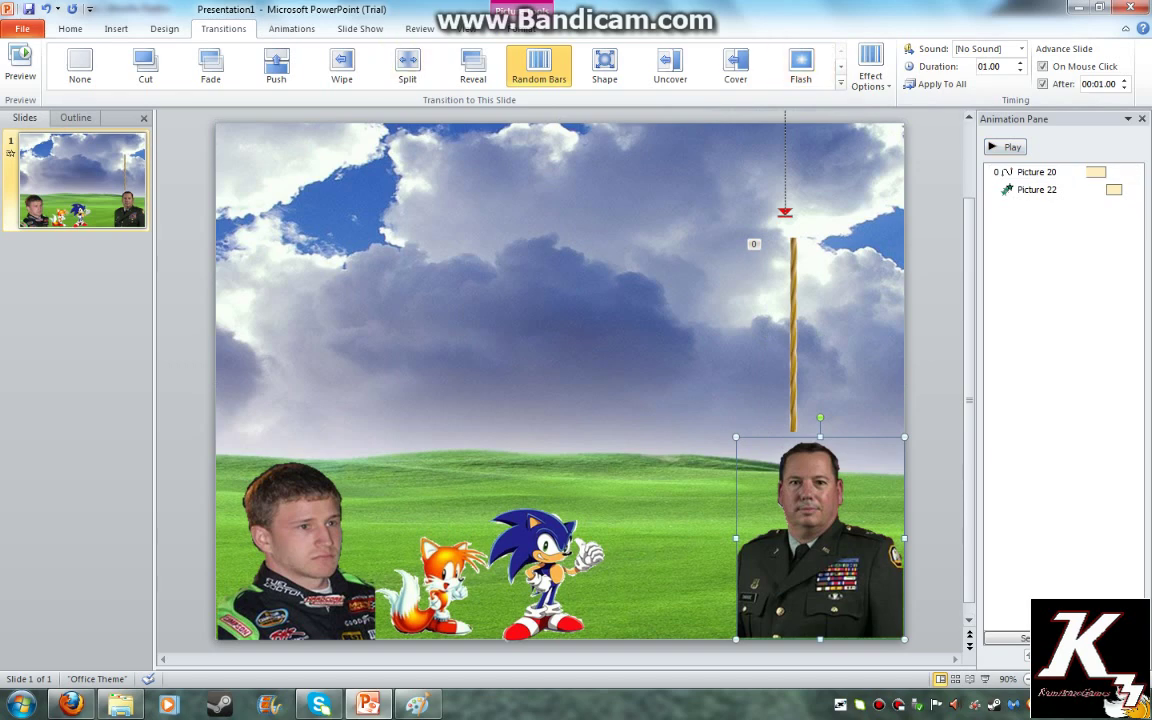
{"action": "left_click", "coordinate": [291, 29]}
{"action": "left_click", "coordinate": [710, 84]}
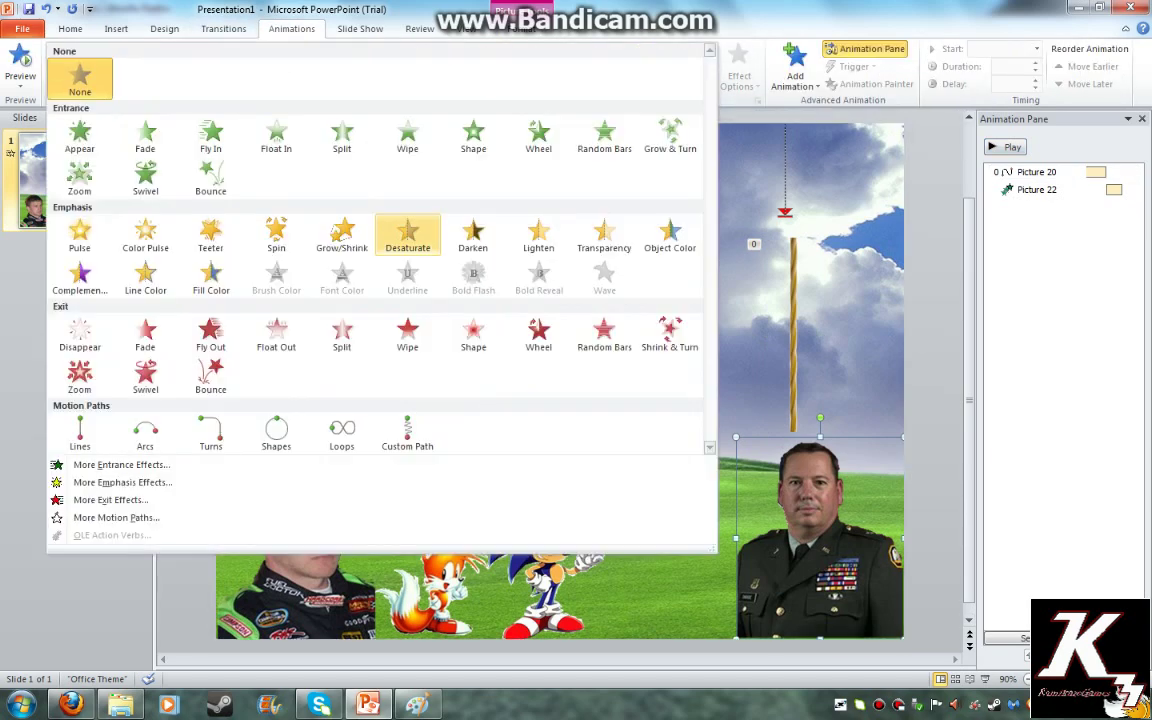
{"action": "left_click", "coordinate": [80, 433]}
{"action": "left_click", "coordinate": [80, 432]}
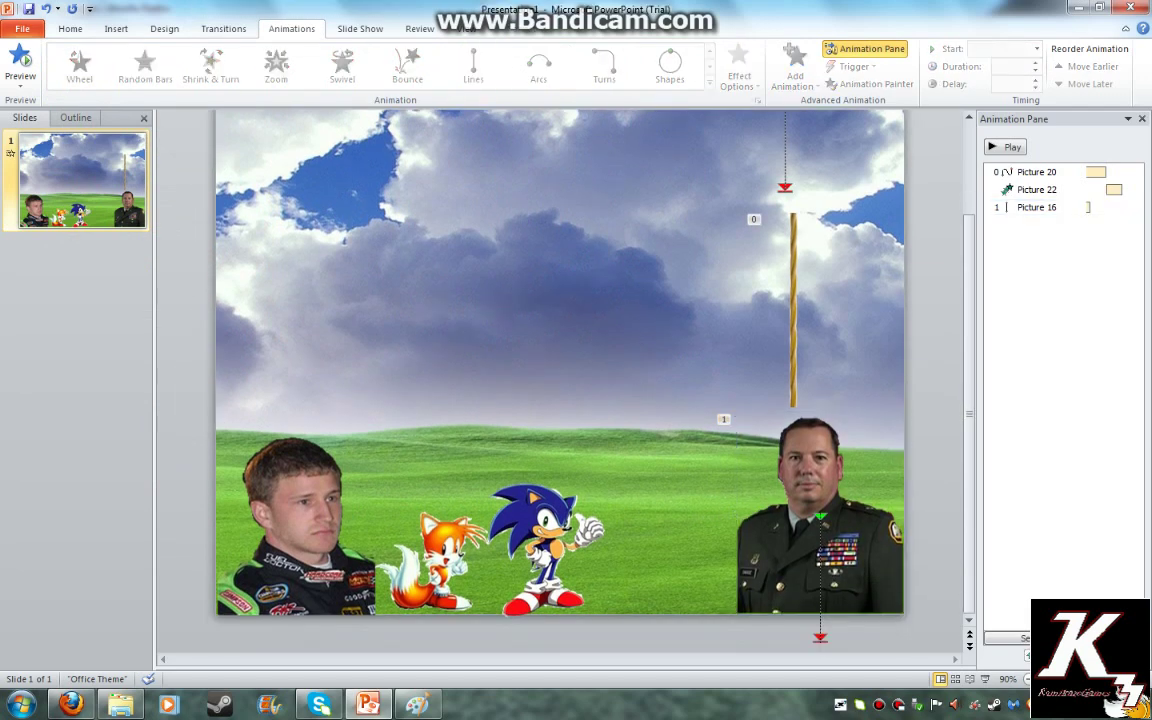
{"action": "left_click", "coordinate": [1088, 207]}
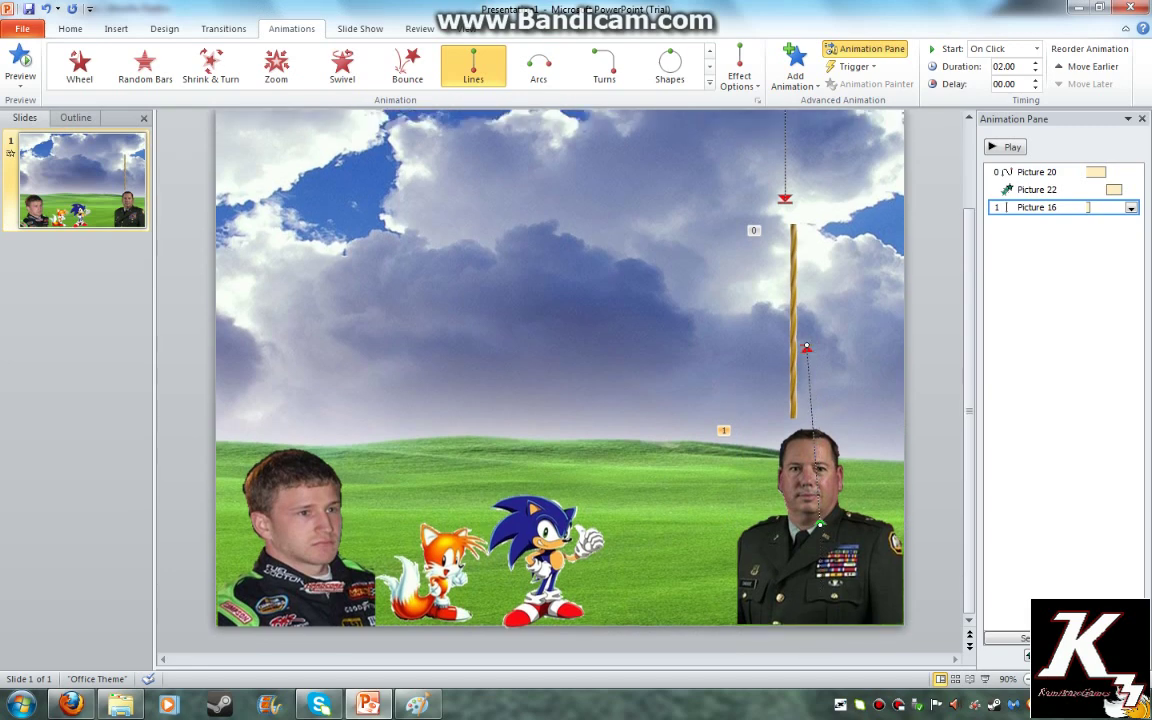
Step: Set the uniformed man's motion path to start After Previous and play the animation preview
{"action": "left_click", "coordinate": [1130, 207]}
{"action": "left_click", "coordinate": [1045, 260]}
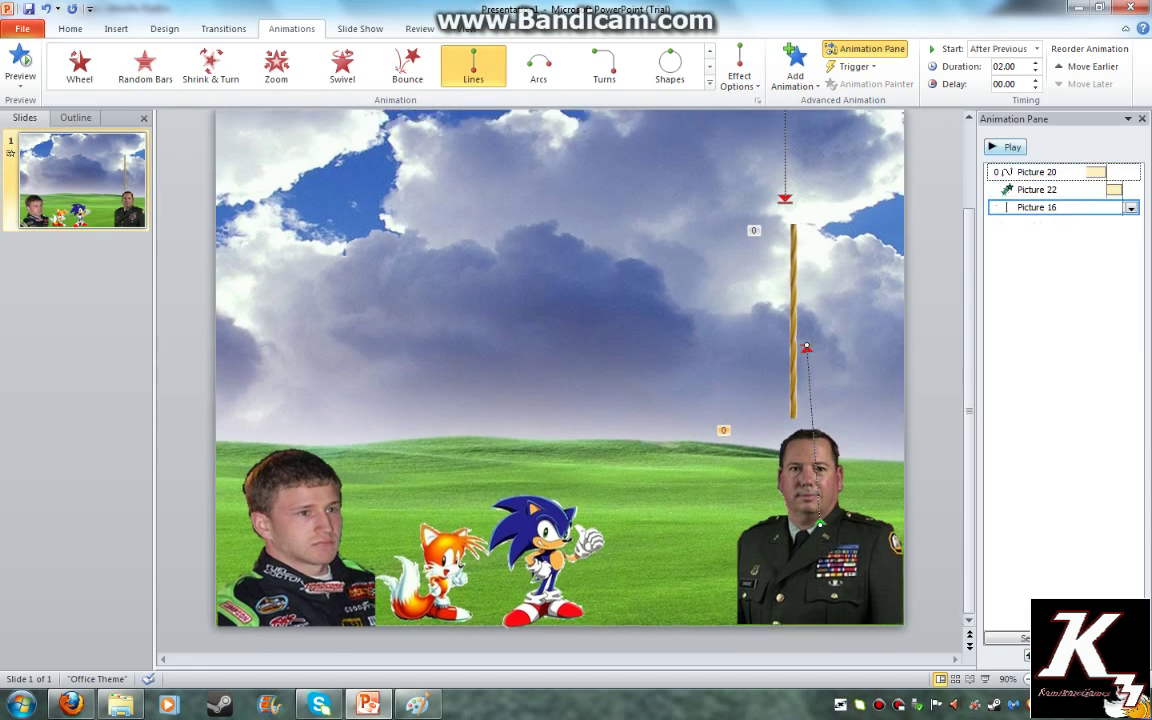
{"action": "left_click", "coordinate": [1006, 147]}
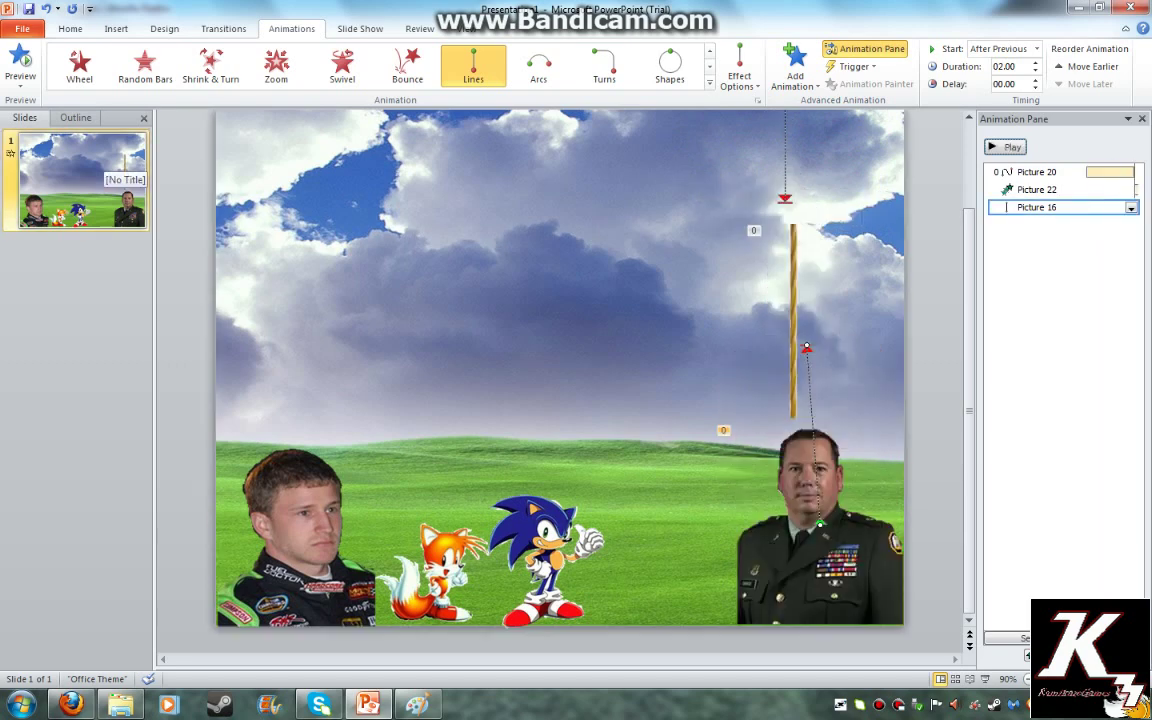
Step: Duplicate the slide and, on the copy, move the helicopter down to the upper end of the rope
{"action": "right_click", "coordinate": [76, 174]}
{"action": "left_click", "coordinate": [110, 296]}
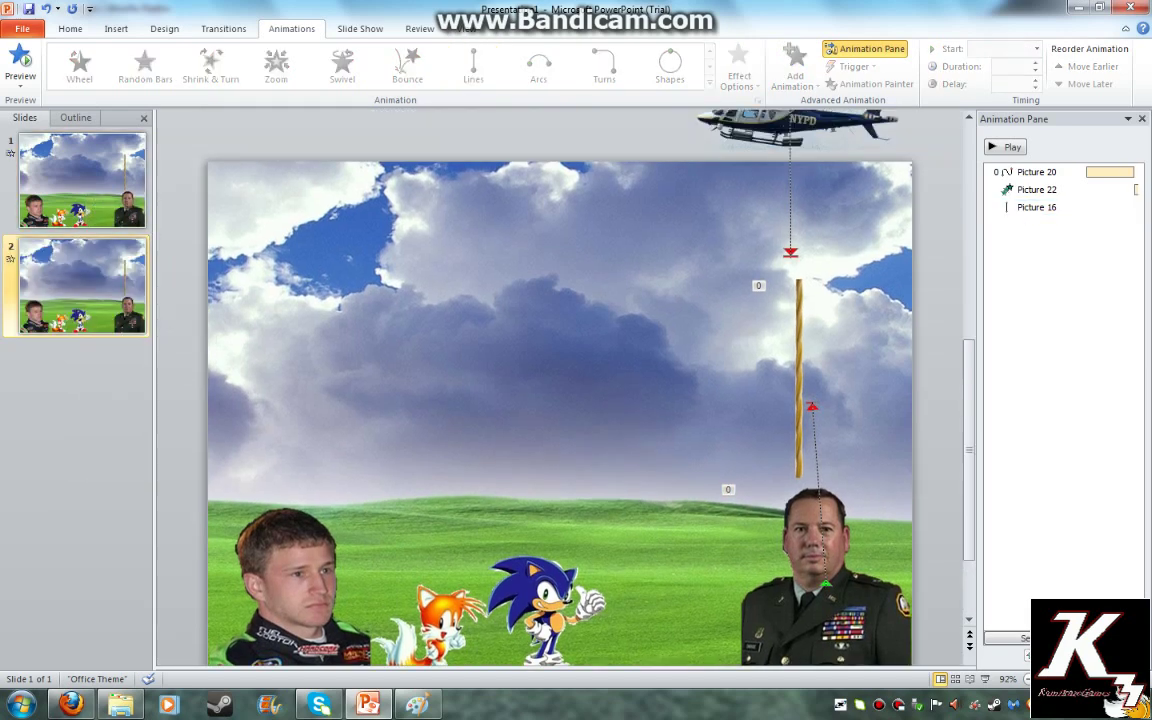
{"action": "left_click", "coordinate": [797, 127]}
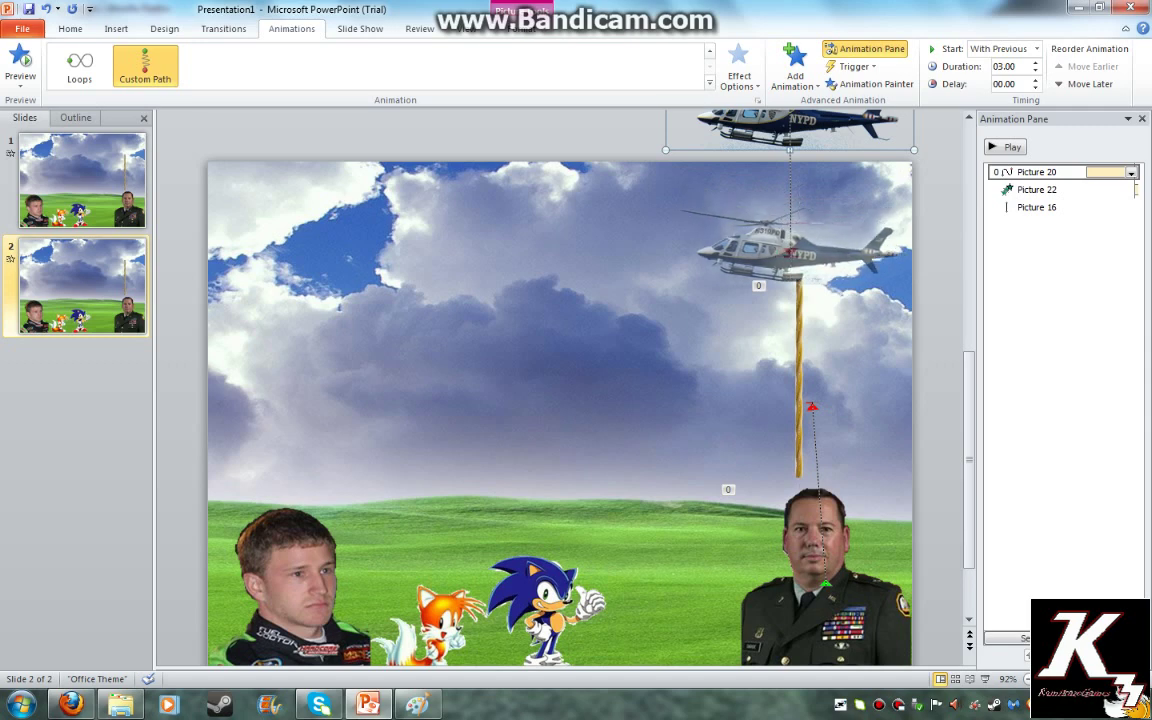
{"action": "left_click_drag", "start_coordinate": [797, 127], "coordinate": [797, 261]}
Step: Delete the rope and the man in uniform from slide 2
{"action": "left_click", "coordinate": [799, 340]}
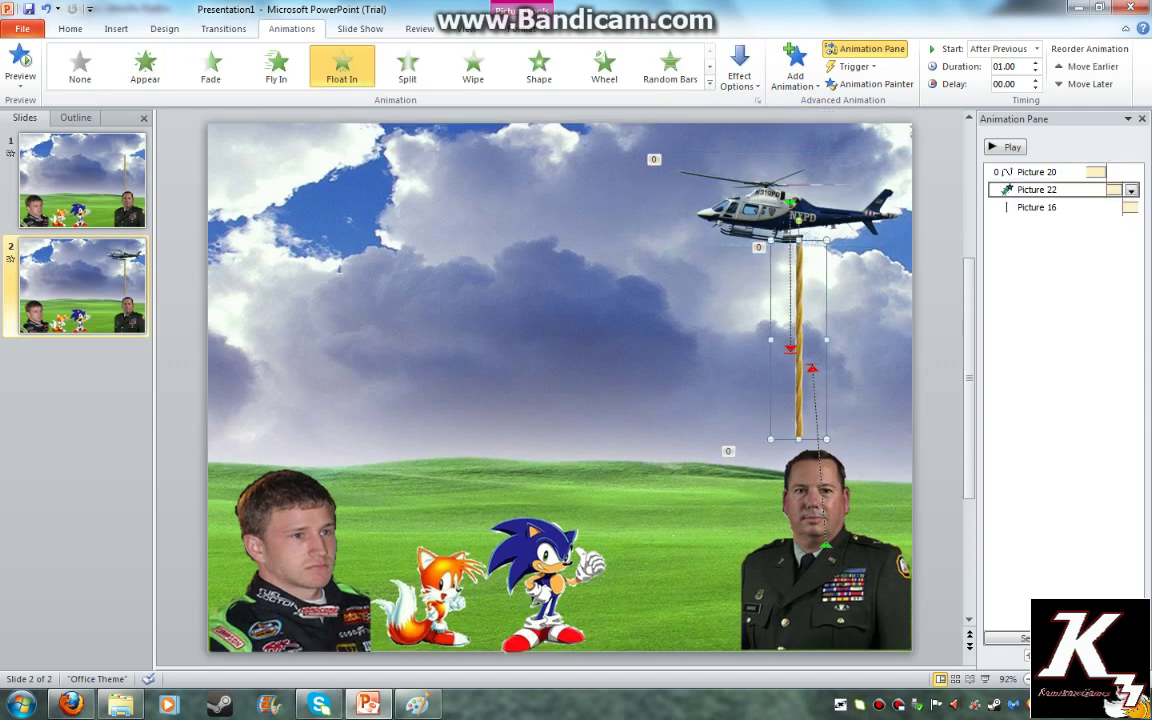
{"action": "key", "text": "Delete"}
{"action": "left_click", "coordinate": [825, 548]}
{"action": "key", "text": "Delete"}
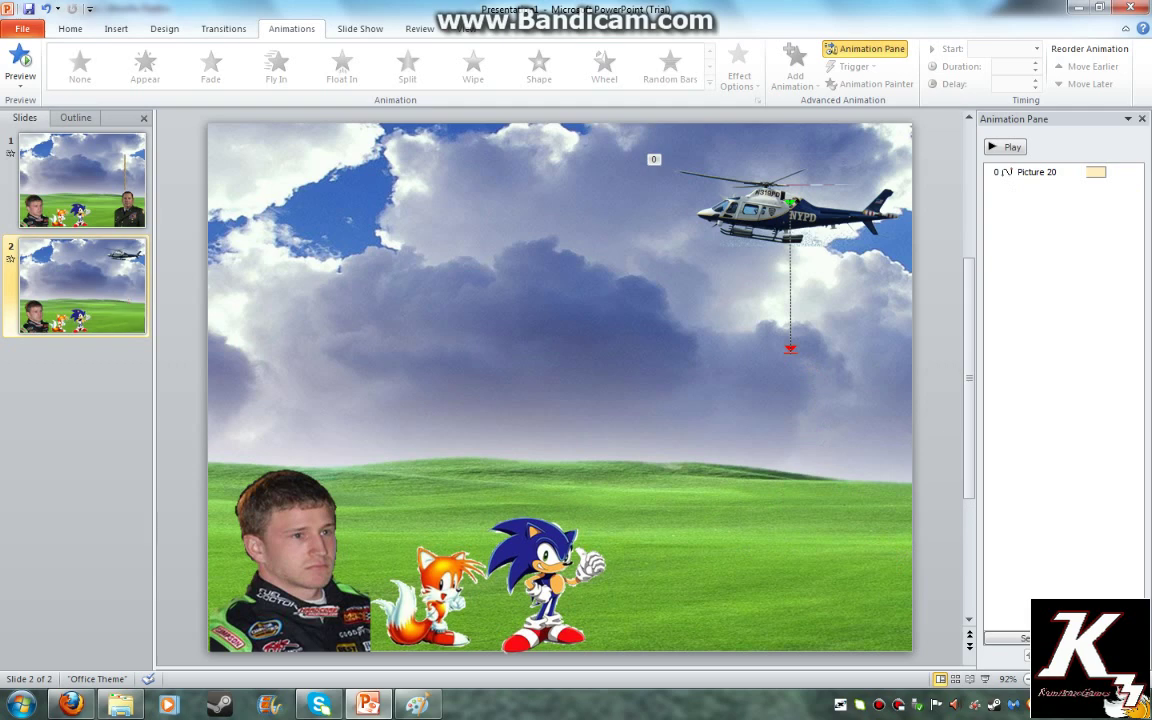
Step: Flip the helicopter's motion path on slide 2 so it runs upward and ends above the slide
{"action": "left_click", "coordinate": [790, 335]}
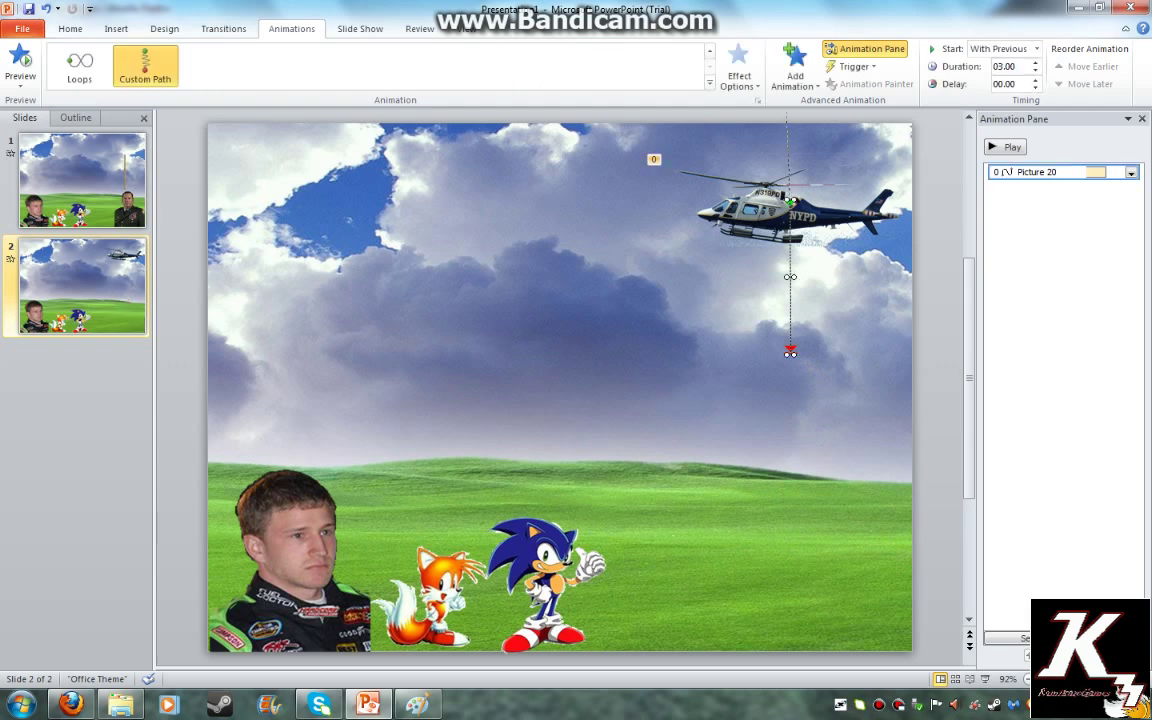
{"action": "left_click_drag", "start_coordinate": [787, 112], "coordinate": [786, 108]}
Step: Return to slide 1, hide the advanced timeline in the animation list, and play the animation preview
{"action": "left_click", "coordinate": [82, 178]}
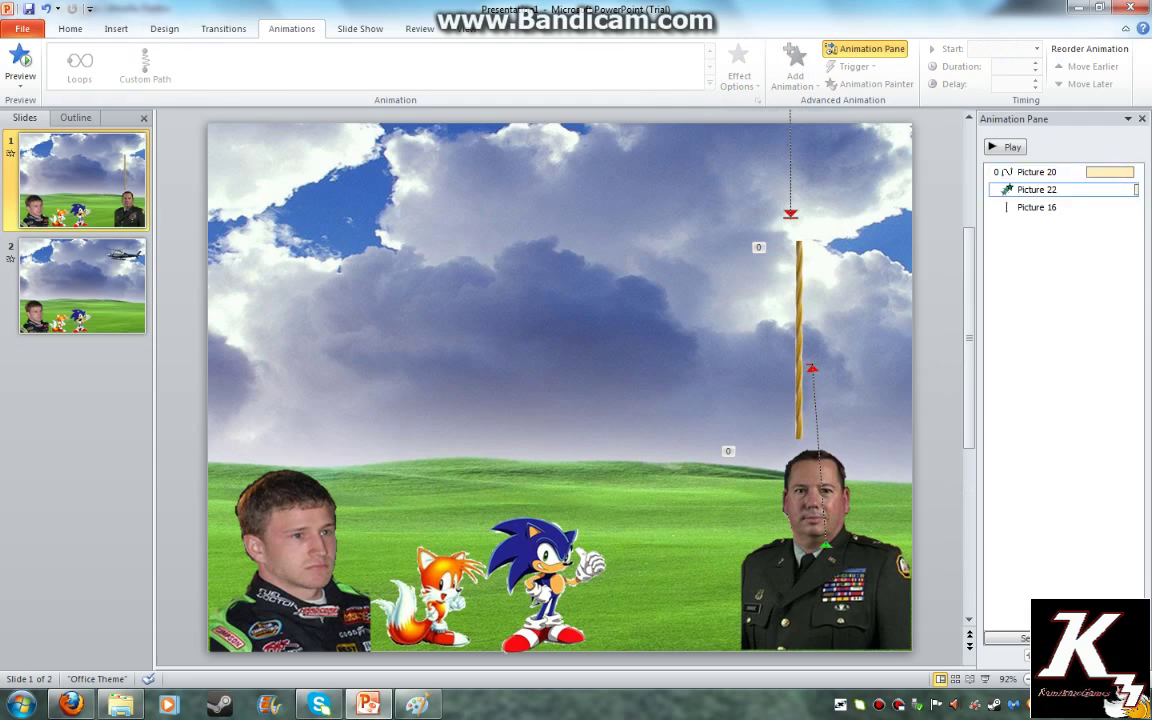
{"action": "left_click", "coordinate": [1050, 190]}
{"action": "left_click", "coordinate": [1050, 207]}
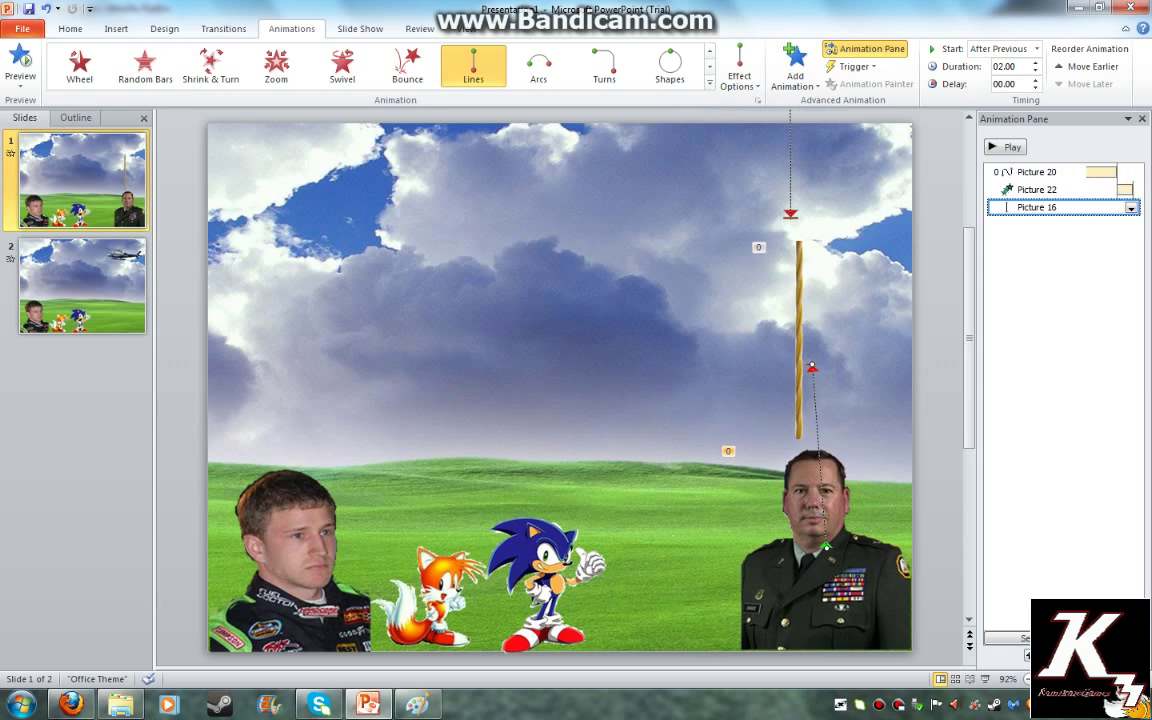
{"action": "left_click", "coordinate": [1130, 207]}
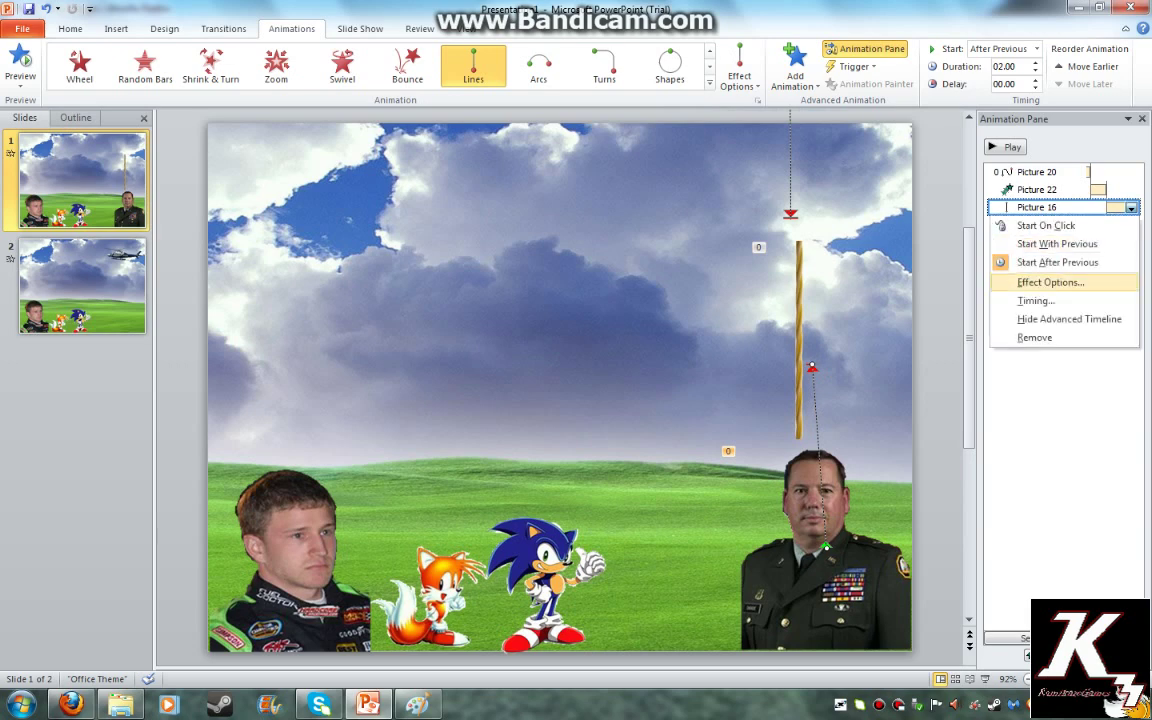
{"action": "left_click", "coordinate": [1069, 318]}
{"action": "left_click", "coordinate": [1005, 147]}
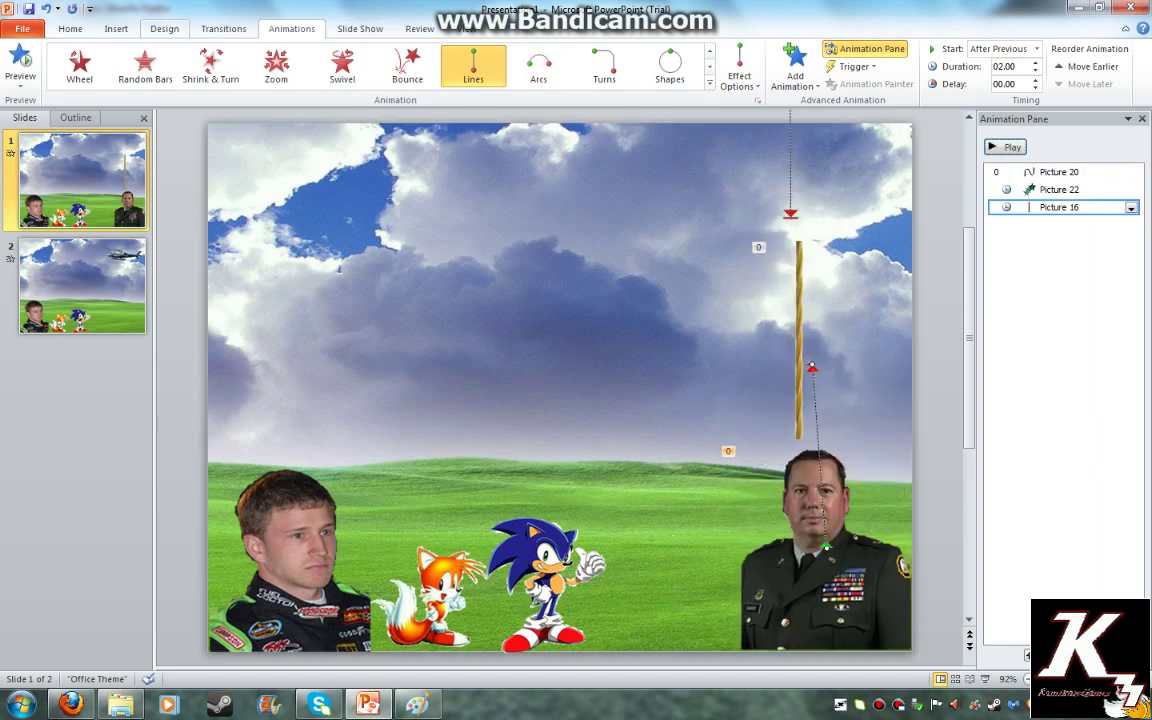
Step: Set slide 1 to advance automatically after 00:07.00
{"action": "left_click", "coordinate": [223, 28]}
{"action": "left_click", "coordinate": [1124, 81]}
{"action": "left_click", "coordinate": [1124, 81]}
{"action": "left_click", "coordinate": [1124, 81]}
{"action": "left_click", "coordinate": [1124, 81]}
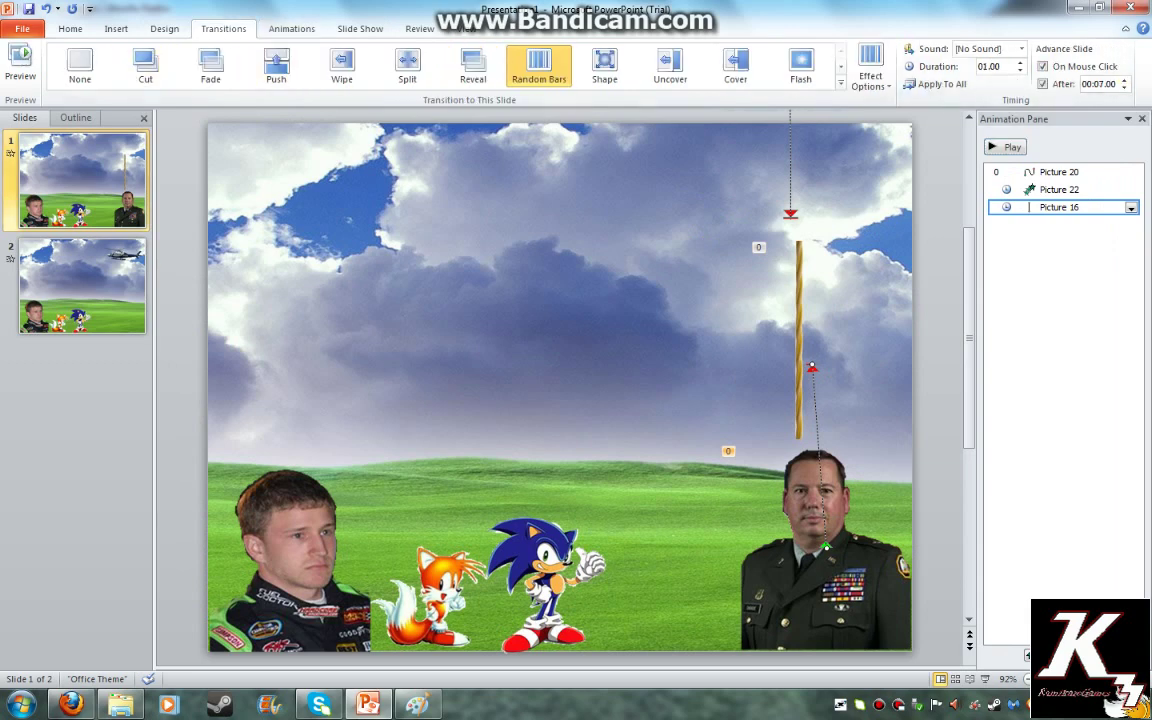
{"action": "left_click", "coordinate": [82, 286]}
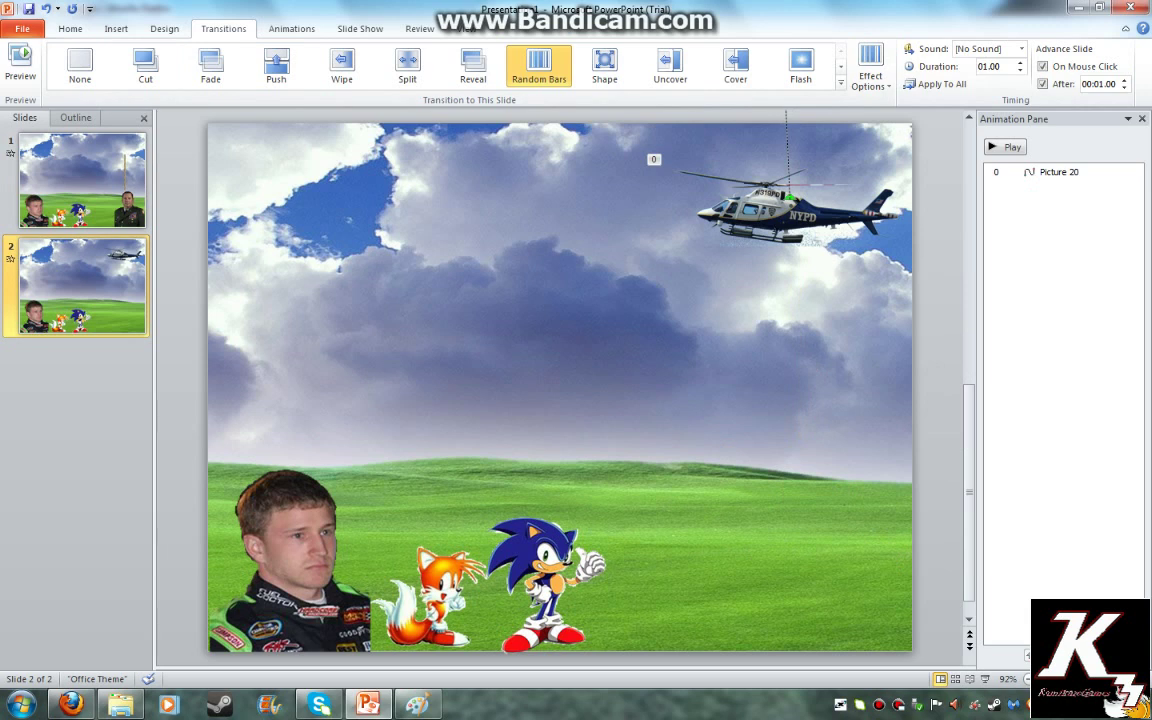
{"action": "left_click", "coordinate": [291, 28]}
{"action": "left_click", "coordinate": [116, 28]}
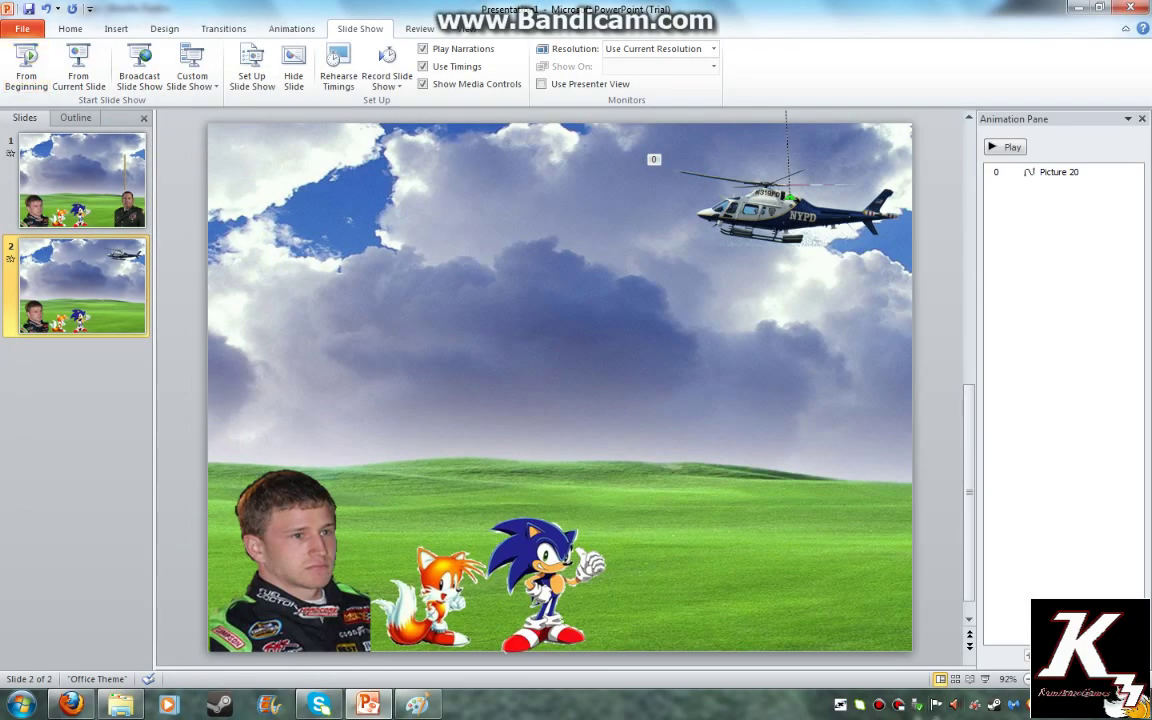
{"action": "left_click", "coordinate": [898, 705]}
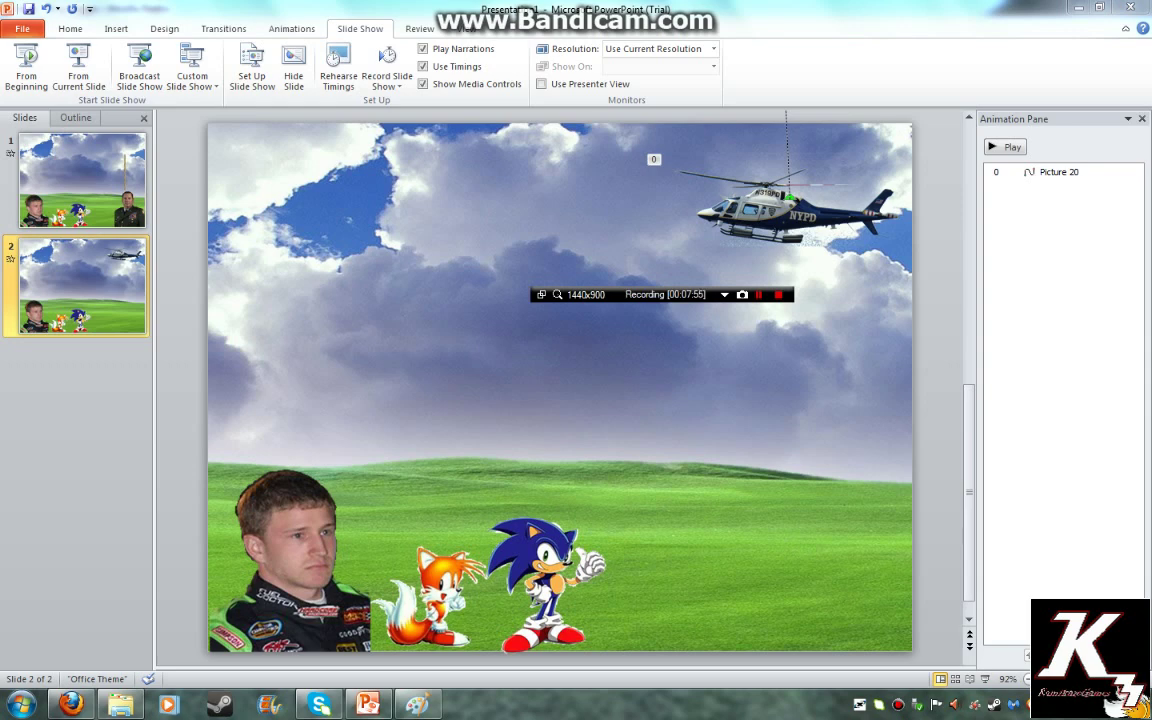
{"action": "left_click", "coordinate": [660, 560]}
{"action": "left_click", "coordinate": [545, 585]}
{"action": "left_click", "coordinate": [437, 600]}
{"action": "left_click", "coordinate": [300, 565]}
{"action": "left_click", "coordinate": [545, 585]}
{"action": "left_click", "coordinate": [437, 600]}
{"action": "left_click", "coordinate": [660, 560]}
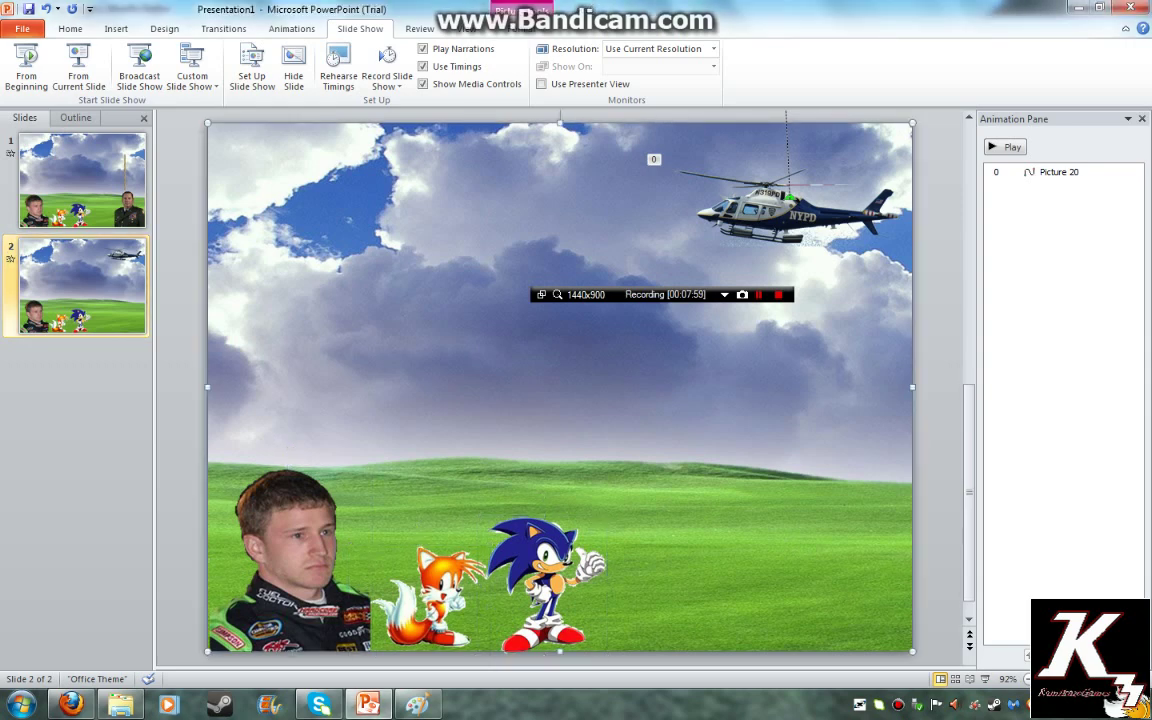
{"action": "left_click", "coordinate": [545, 585]}
{"action": "left_click", "coordinate": [437, 600]}
{"action": "left_click", "coordinate": [300, 565]}
{"action": "left_click", "coordinate": [437, 600]}
{"action": "left_click", "coordinate": [545, 585]}
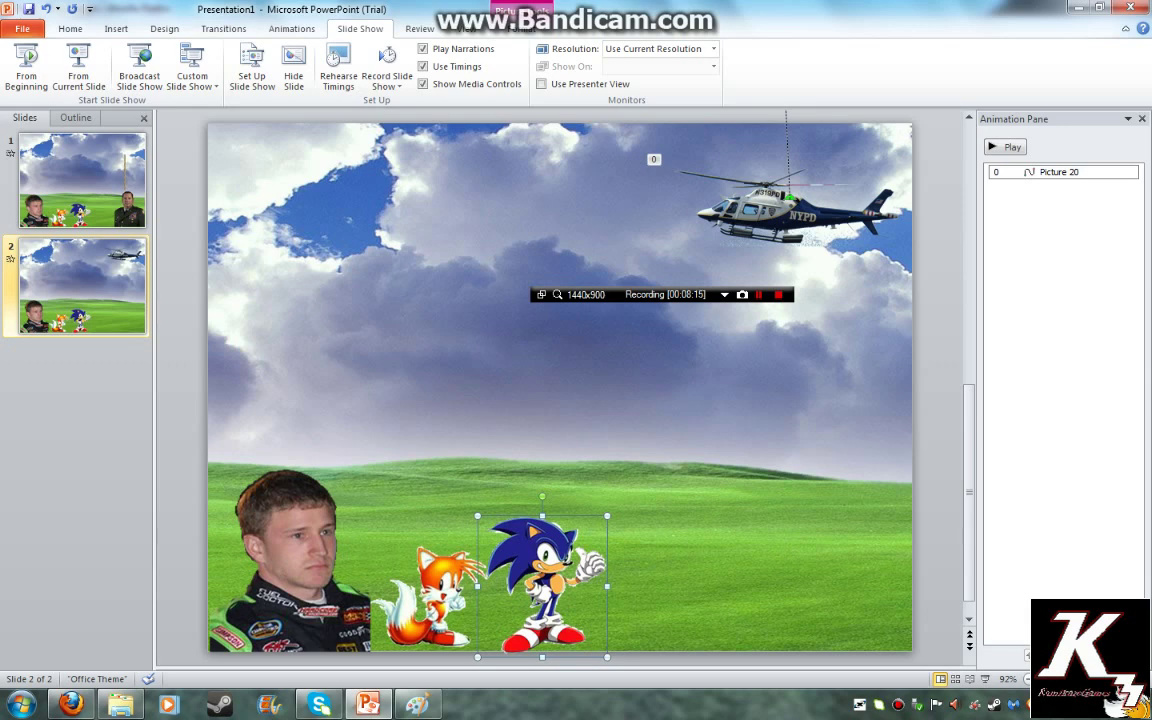
Step: Crop the background picture on slide 2 from its left edge to 5" wide, keeping the right half, and copy it
{"action": "double_click", "coordinate": [690, 400]}
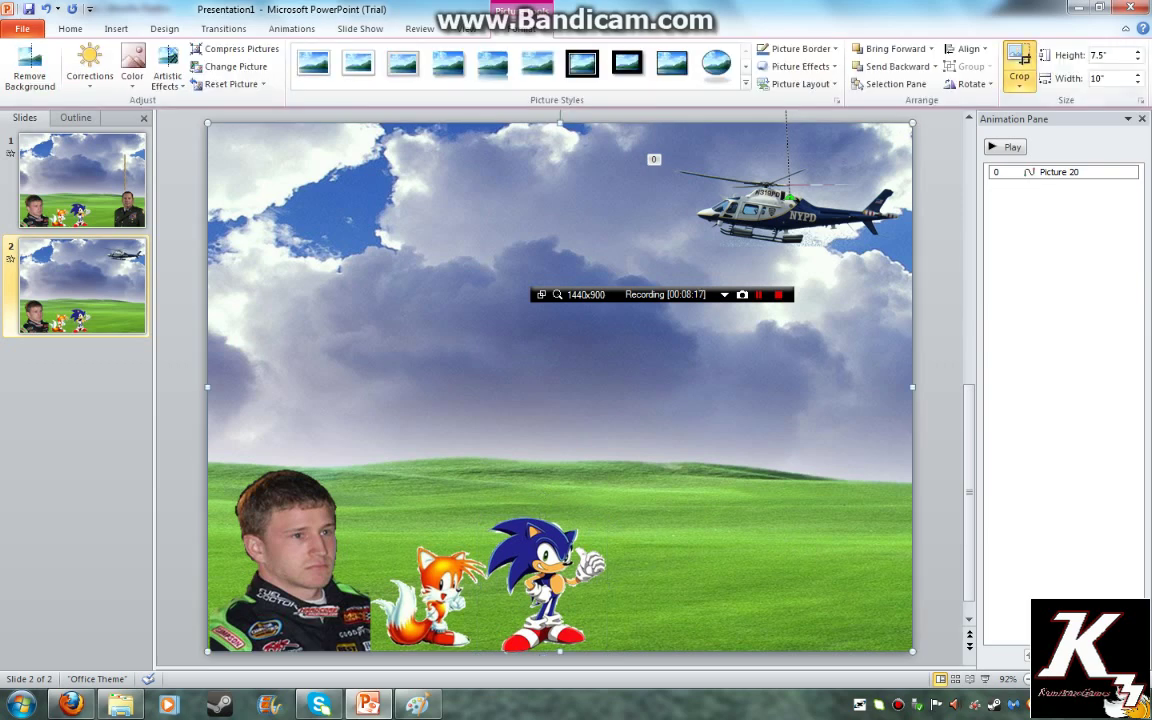
{"action": "left_click", "coordinate": [1018, 58]}
{"action": "left_click_drag", "start_coordinate": [217, 380], "coordinate": [559, 381]}
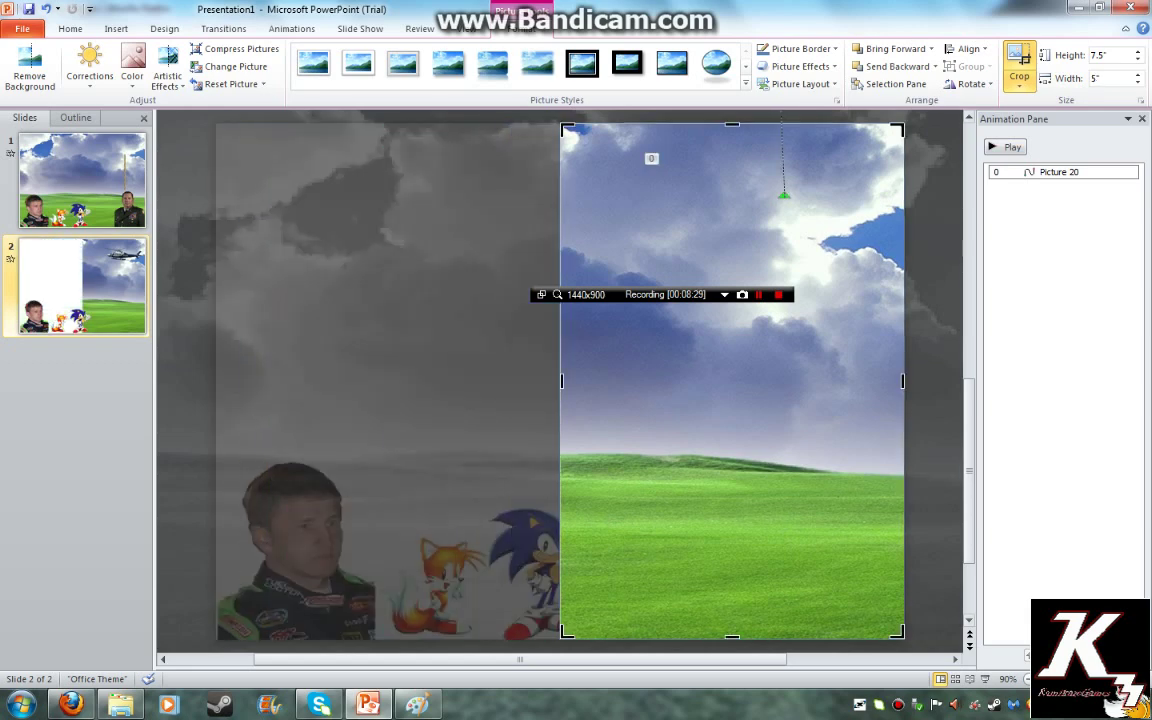
{"action": "left_click", "coordinate": [1019, 57]}
{"action": "right_click", "coordinate": [623, 424]}
{"action": "left_click", "coordinate": [657, 453]}
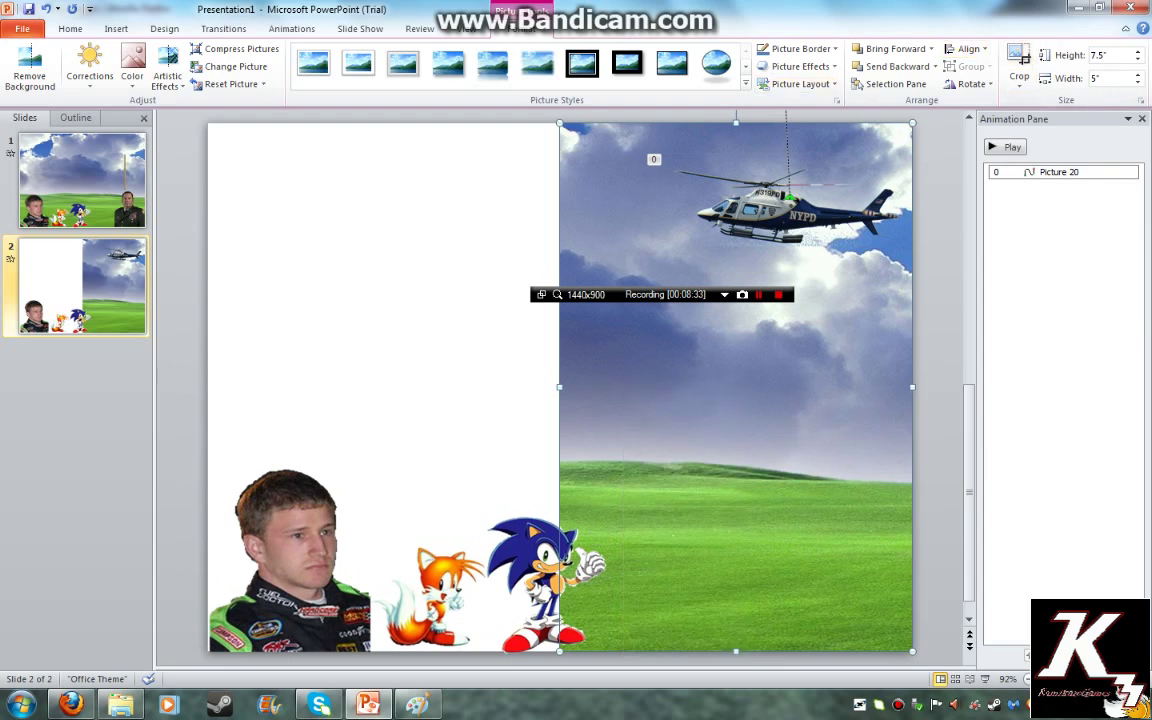
Step: Undo the crop of the background picture on slide 2 and leave crop mode
{"action": "key", "text": "ctrl+z"}
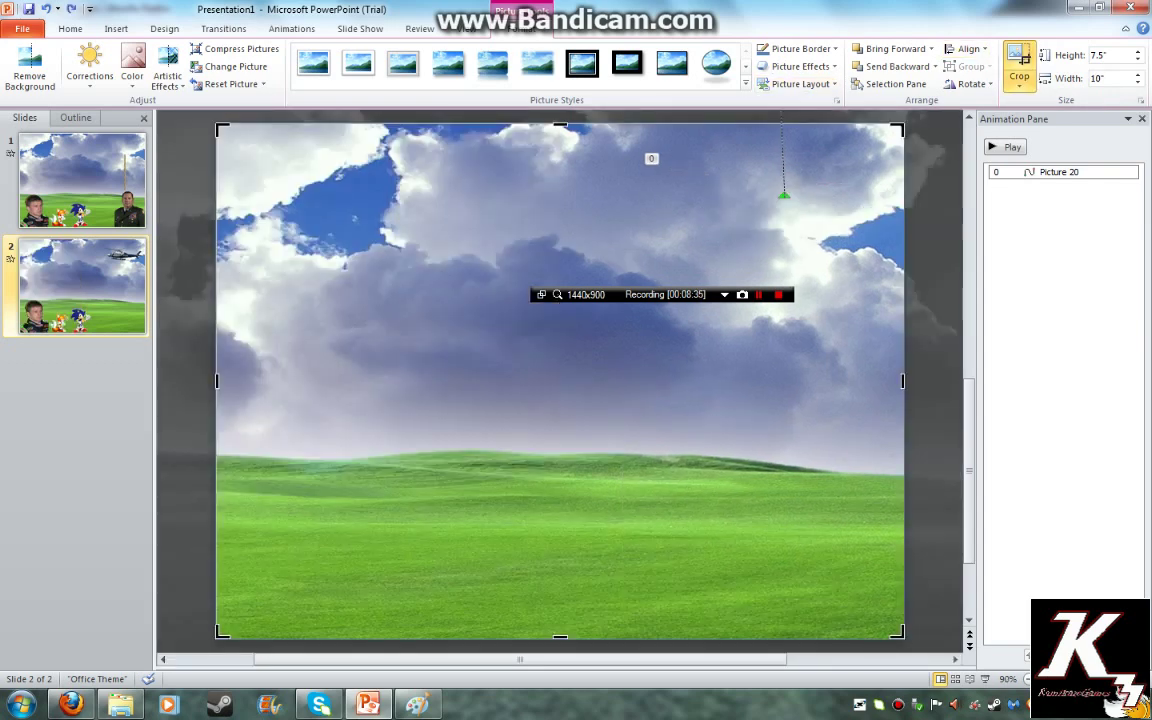
{"action": "left_click", "coordinate": [1019, 57]}
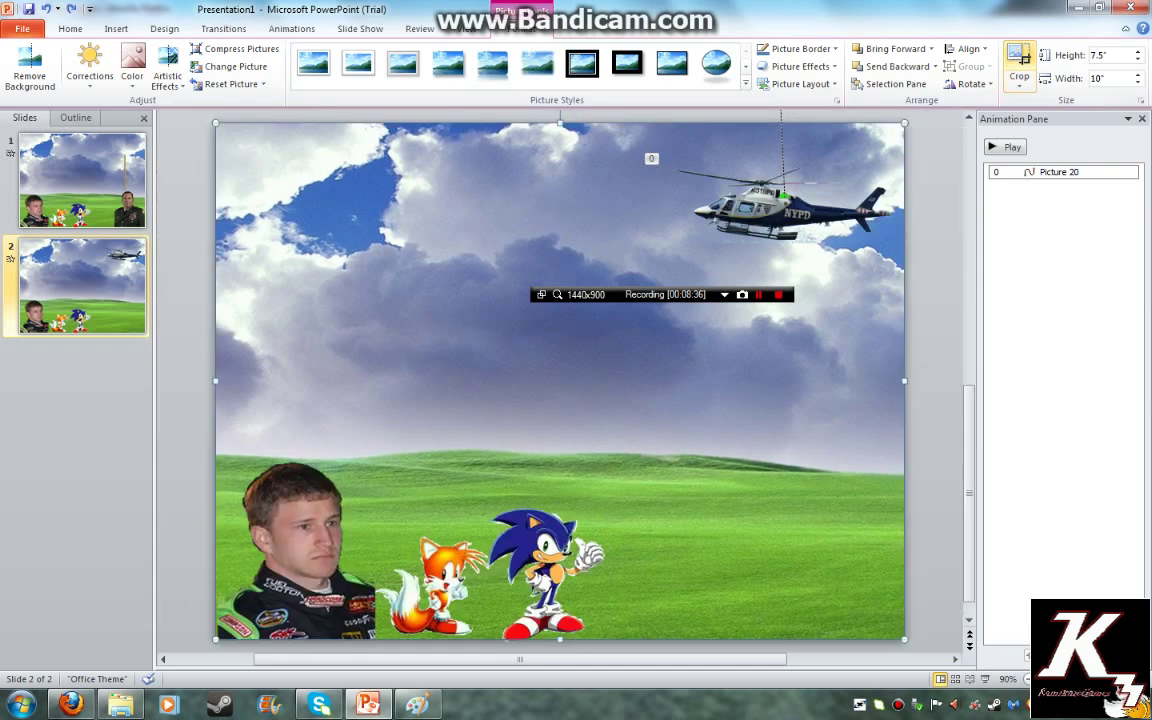
Step: Paste the copied right half of the background over the helicopter on slide 2, and move Sonic onto Tails' head
{"action": "right_click", "coordinate": [373, 370]}
{"action": "left_click", "coordinate": [406, 433]}
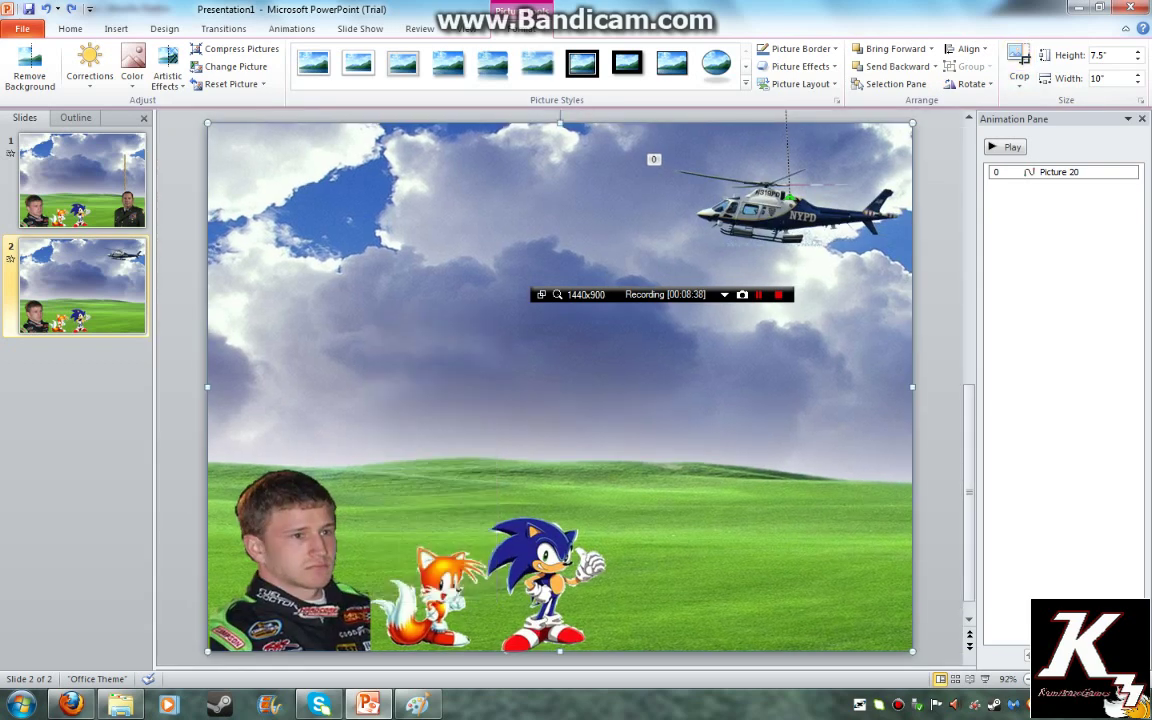
{"action": "left_click", "coordinate": [529, 580]}
{"action": "left_click_drag", "start_coordinate": [530, 580], "coordinate": [445, 503]}
{"action": "left_click", "coordinate": [600, 560]}
Step: Give Sonic a custom motion path that rises slightly to the right across the grass and ends beyond the slide's right edge
{"action": "left_click", "coordinate": [445, 490]}
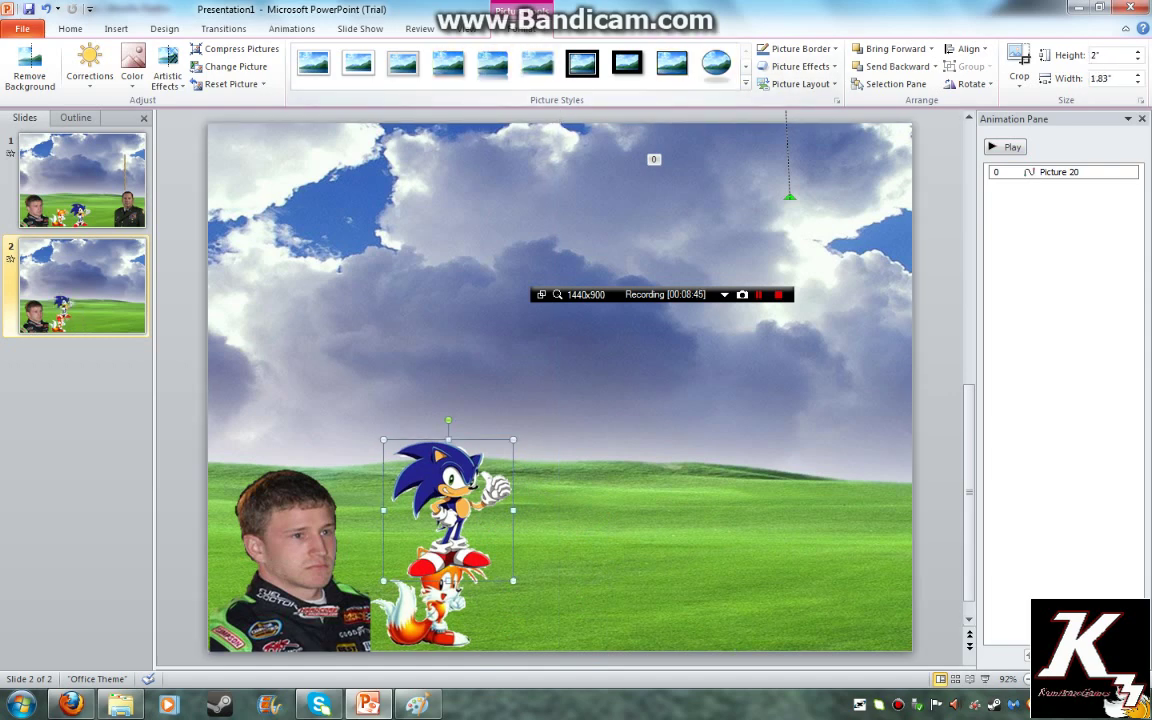
{"action": "left_click", "coordinate": [291, 28]}
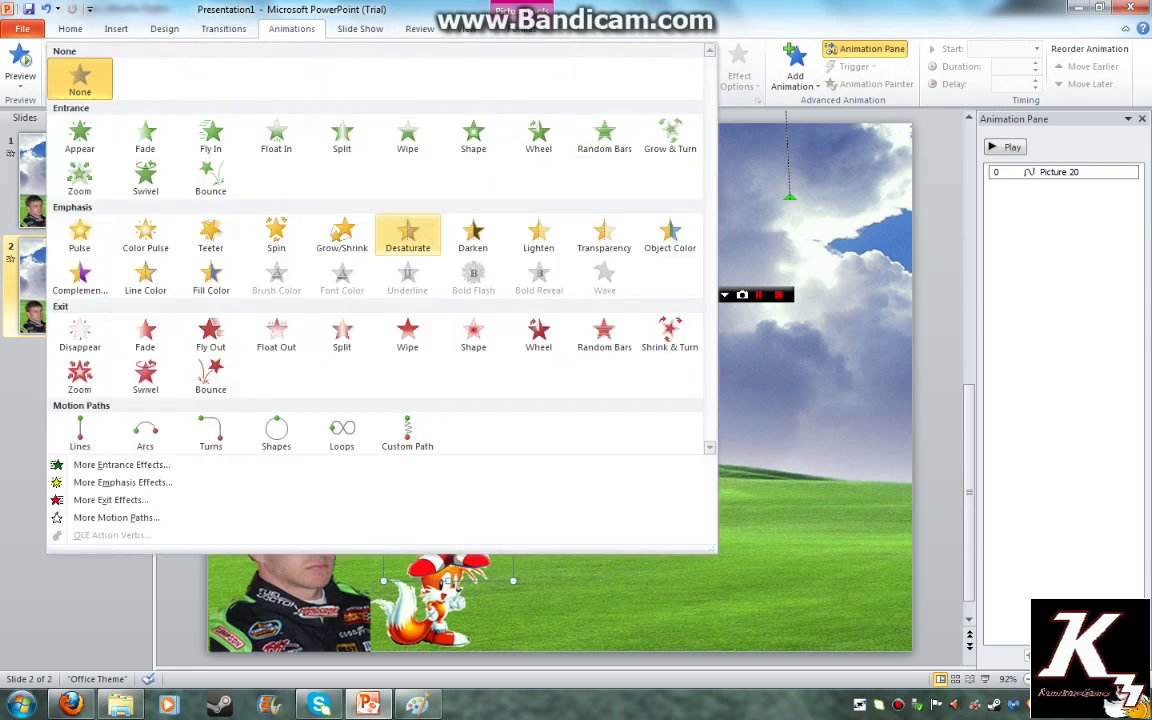
{"action": "left_click", "coordinate": [710, 82]}
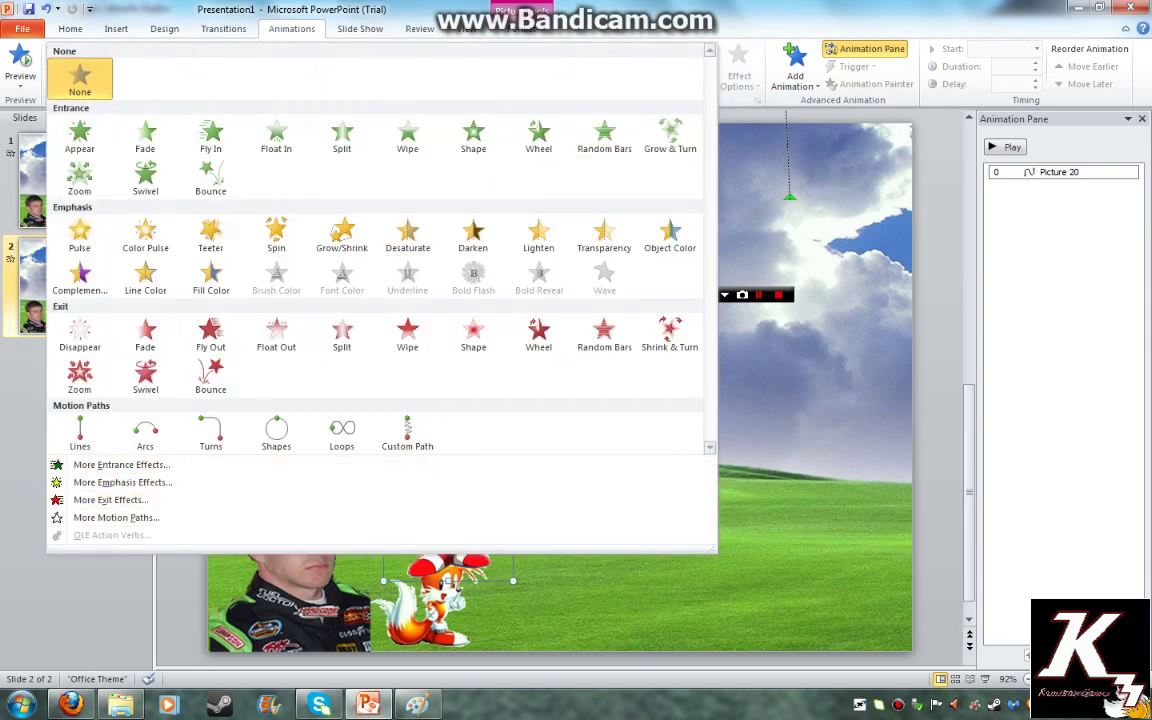
{"action": "left_click", "coordinate": [407, 432]}
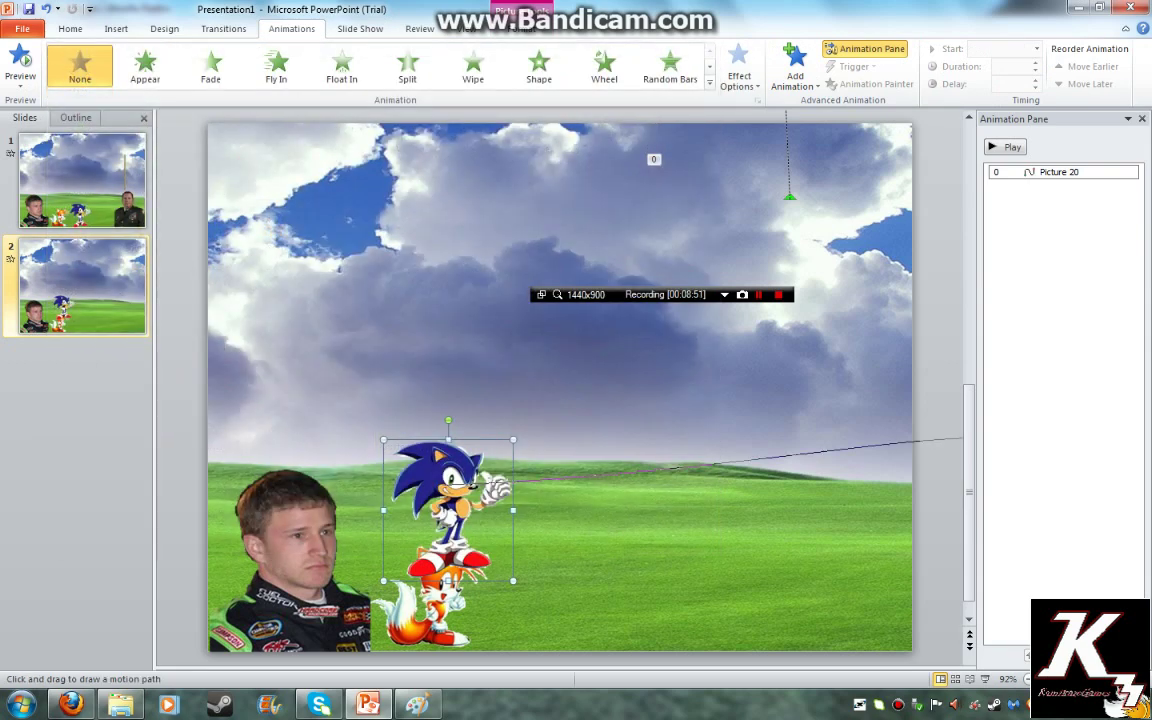
{"action": "double_click", "coordinate": [963, 437]}
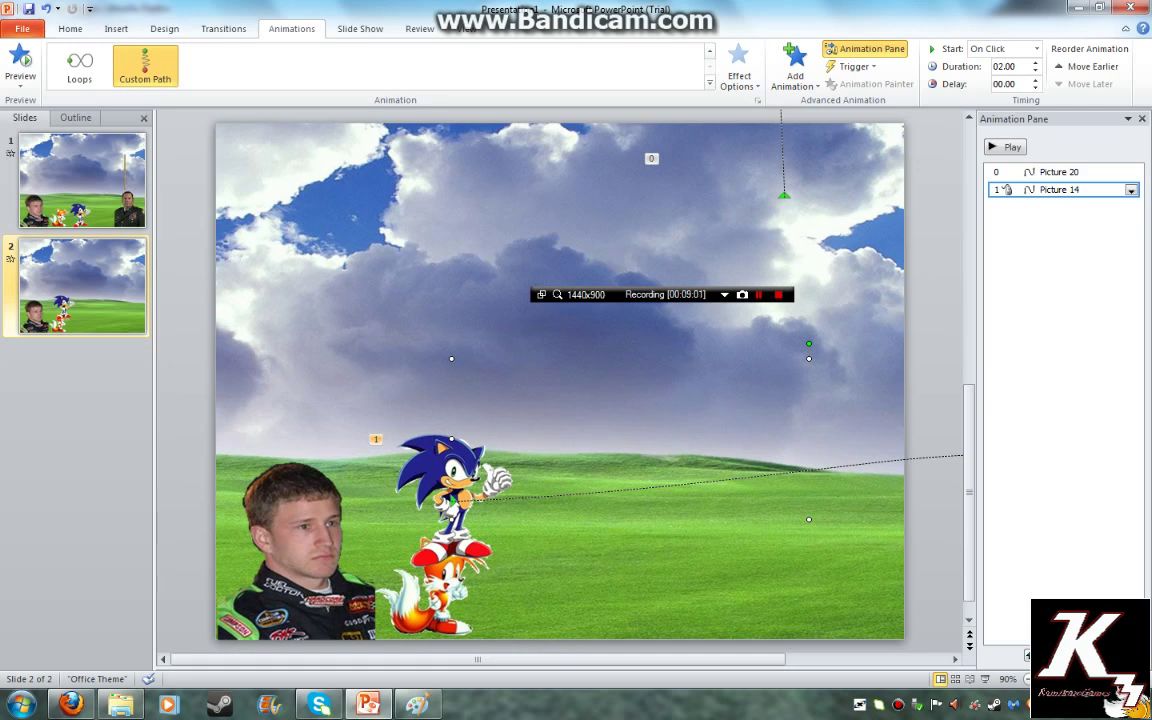
Step: Select the Tails picture beneath Sonic on slide 2
{"action": "left_click", "coordinate": [438, 595]}
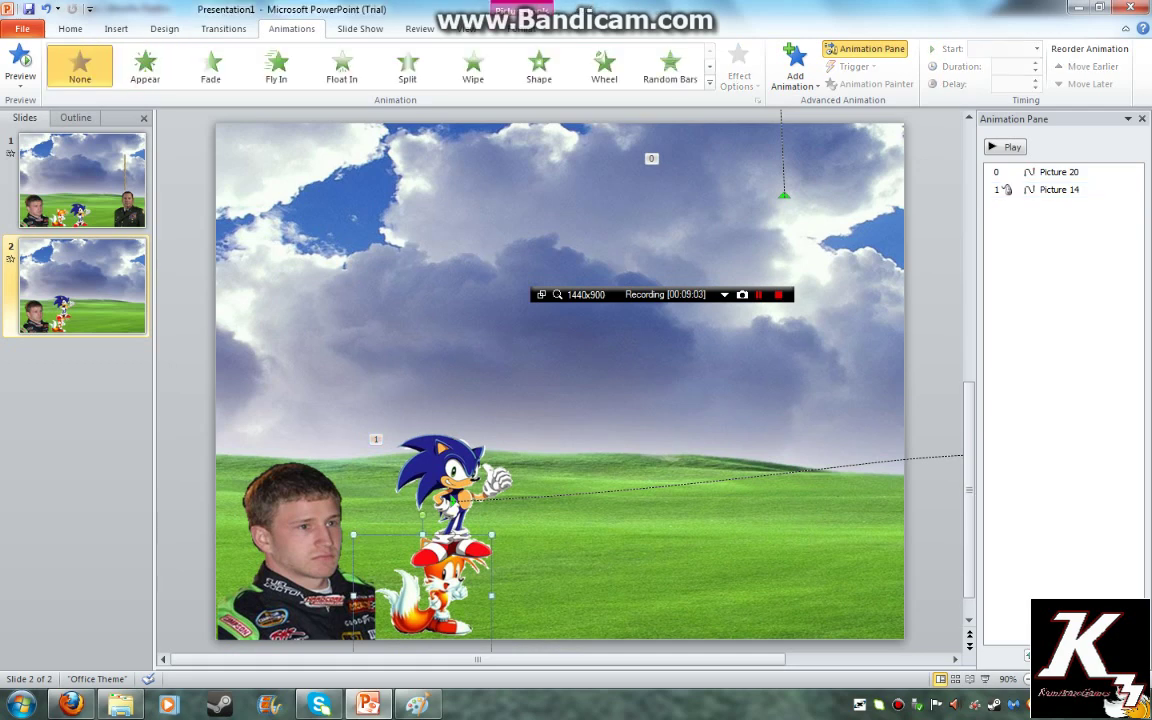